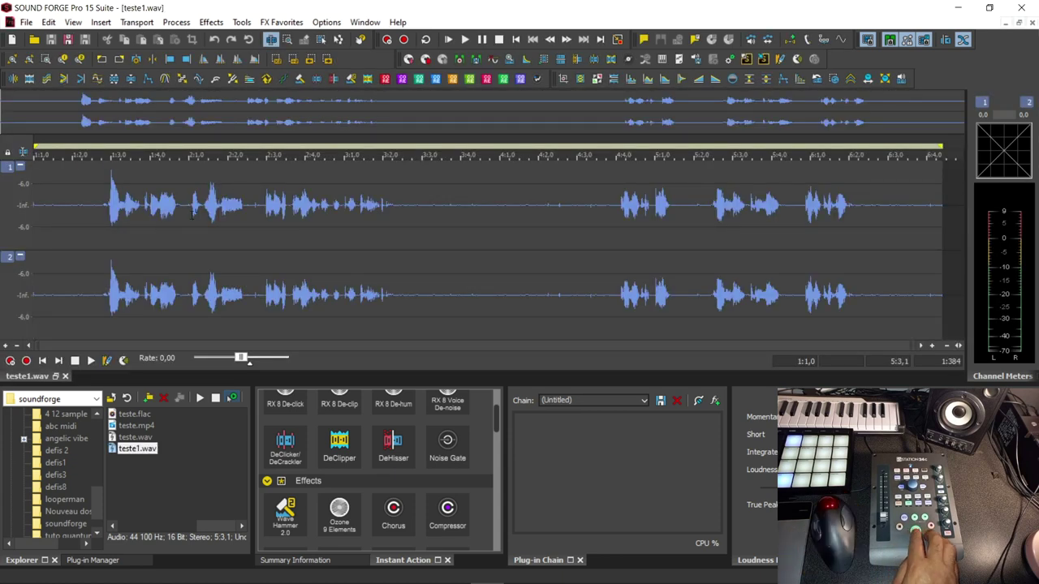
Play teste1.wav from the start, and play it again from about 1:2,2, just before the first sound.
{"action": "key", "text": "space"}
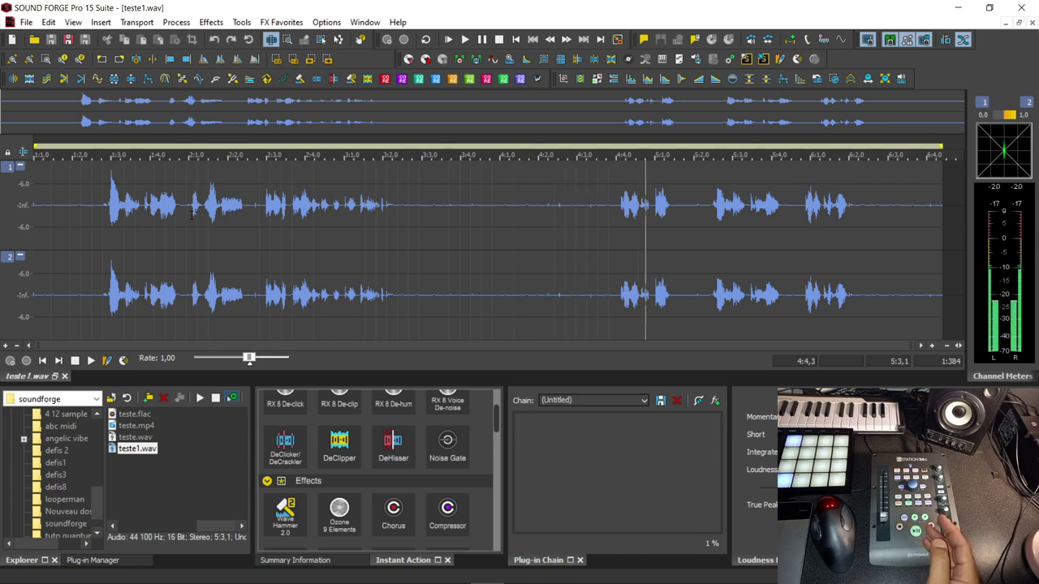
{"action": "key", "text": "space"}
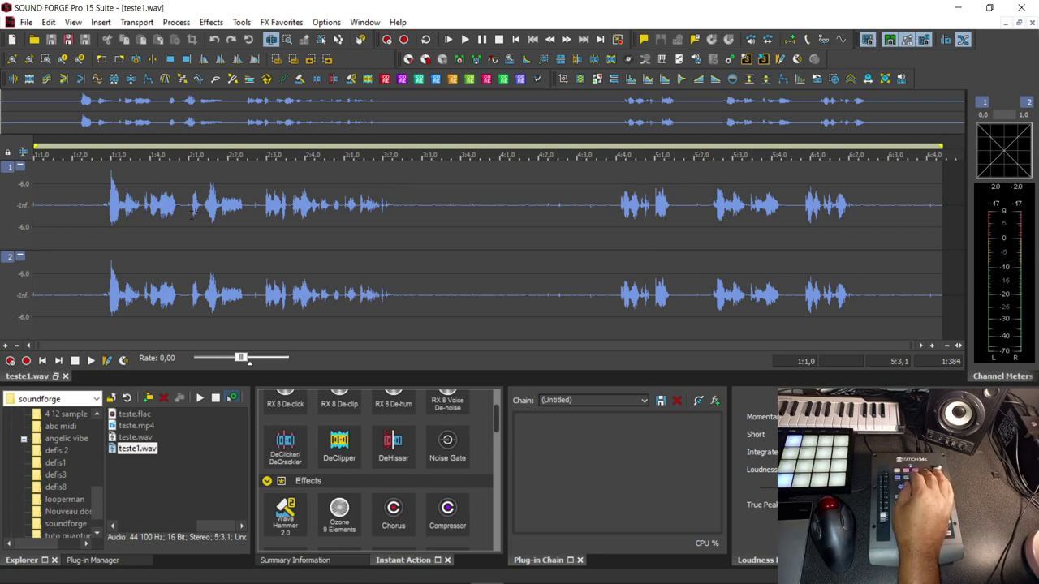
{"action": "key", "text": "Right"}
{"action": "key", "text": "Right"}
{"action": "key", "text": "Right"}
{"action": "key", "text": "Right"}
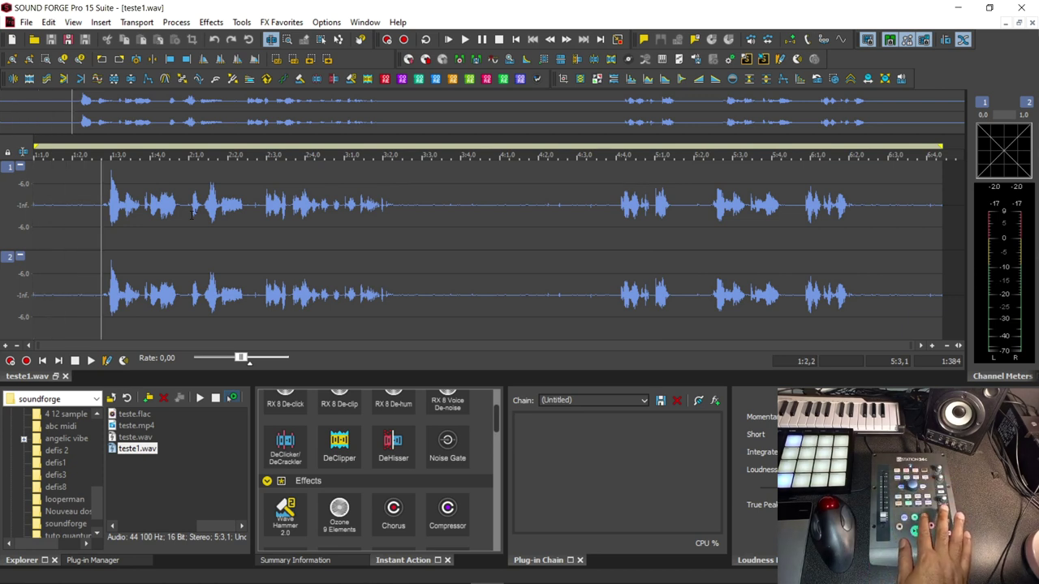
{"action": "key", "text": "space"}
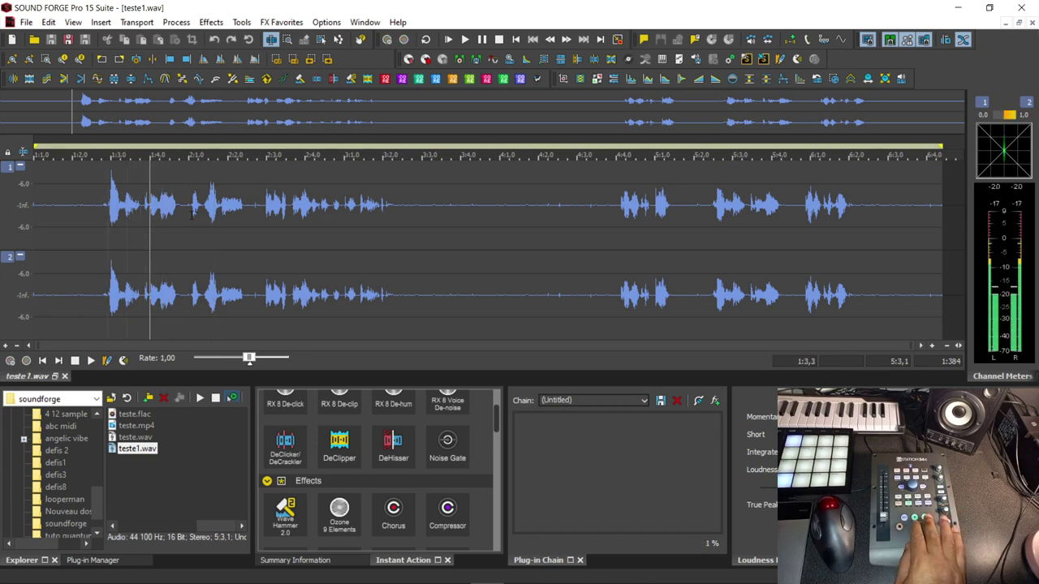
{"action": "key", "text": "space"}
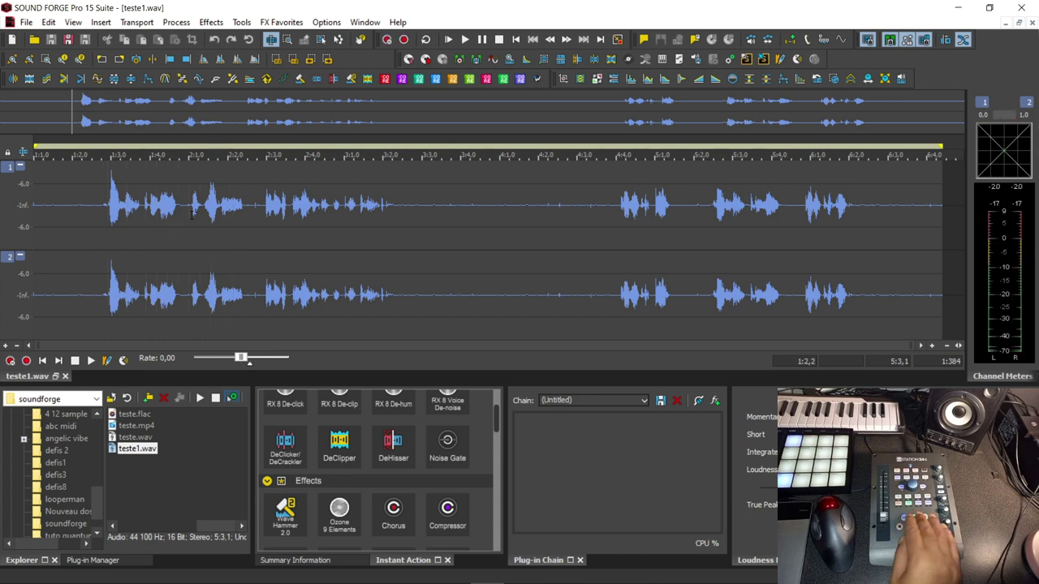
Move the cursor forward through the recording to about 4:2,1, in the quiet passage.
{"action": "key", "text": "Right"}
{"action": "key", "text": "Right"}
{"action": "key", "text": "Right"}
{"action": "key", "text": "Right"}
{"action": "key", "text": "Right"}
{"action": "key", "text": "Right"}
{"action": "key", "text": "Right"}
{"action": "key", "text": "Right"}
{"action": "key", "text": "Right"}
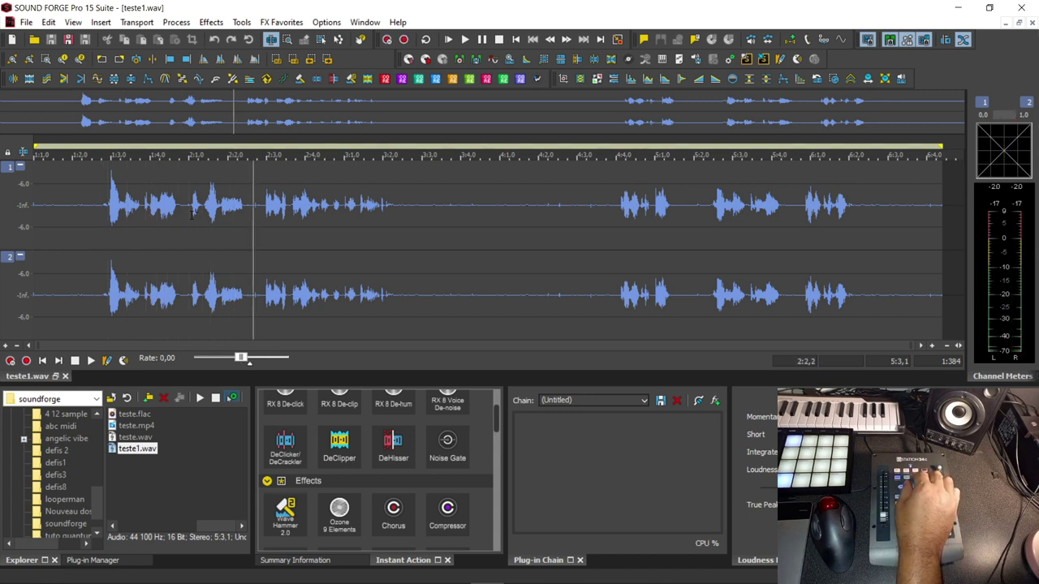
{"action": "key", "text": "Right"}
{"action": "key", "text": "Right"}
{"action": "key", "text": "Left"}
{"action": "key", "text": "Left"}
{"action": "key", "text": "Left"}
{"action": "key", "text": "Left"}
{"action": "key", "text": "Left"}
{"action": "key", "text": "Left"}
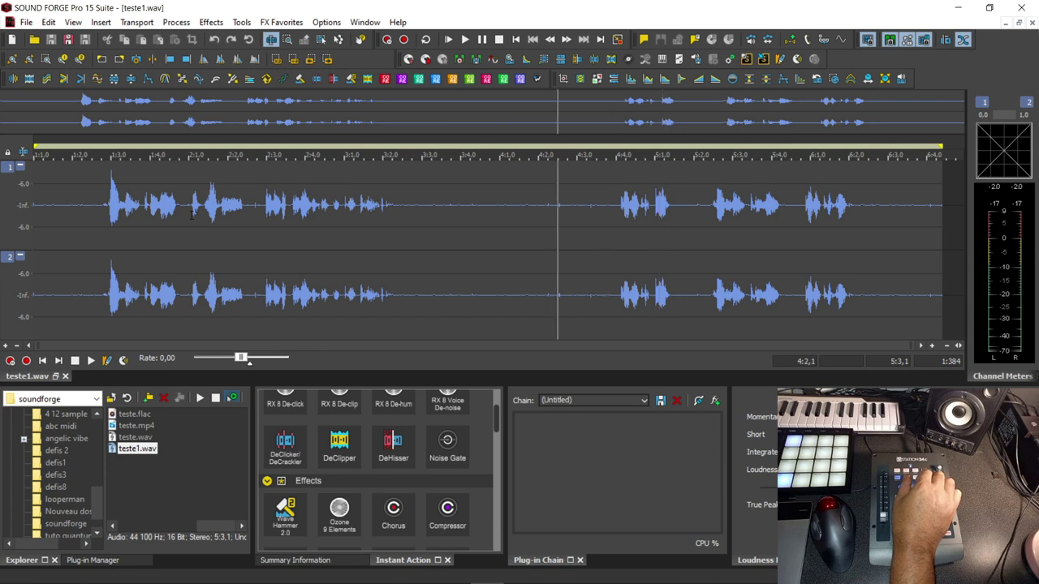
Place the cursor at about 3:2,2 and play the audio from there, stopping and restarting playback.
{"action": "key", "text": "Right"}
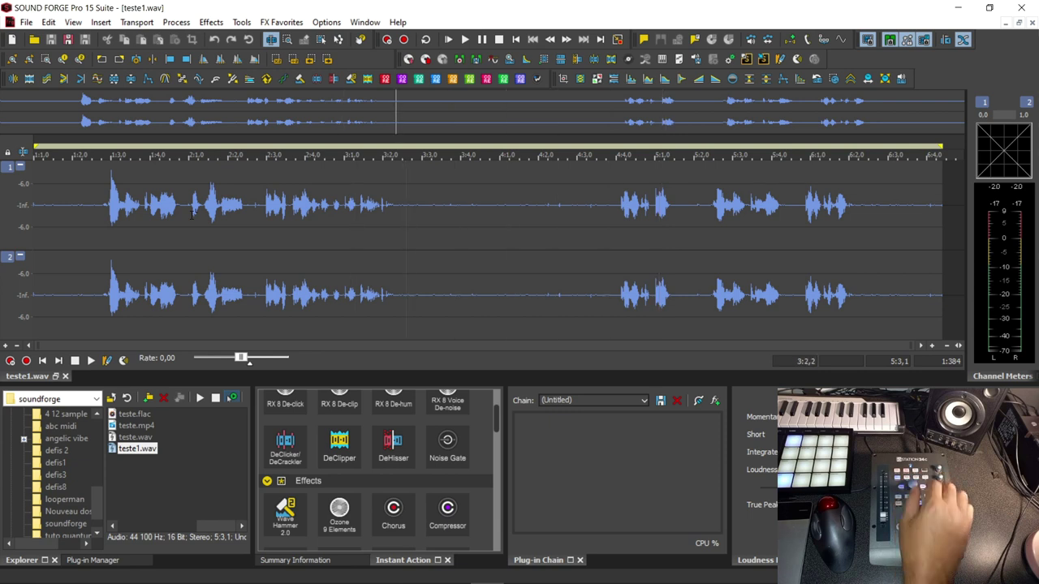
{"action": "key", "text": "space"}
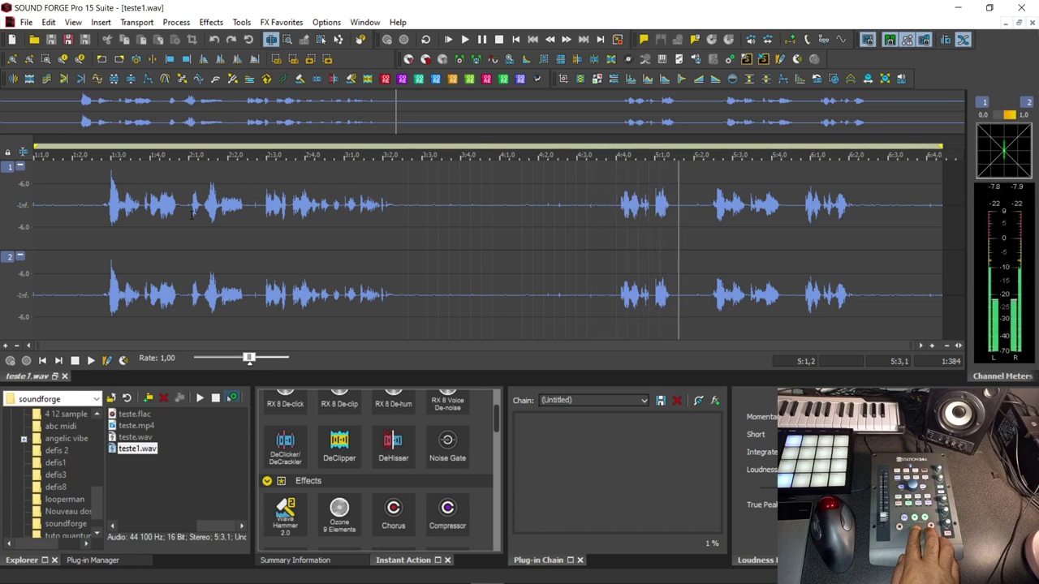
{"action": "key", "text": "space"}
{"action": "key", "text": "space"}
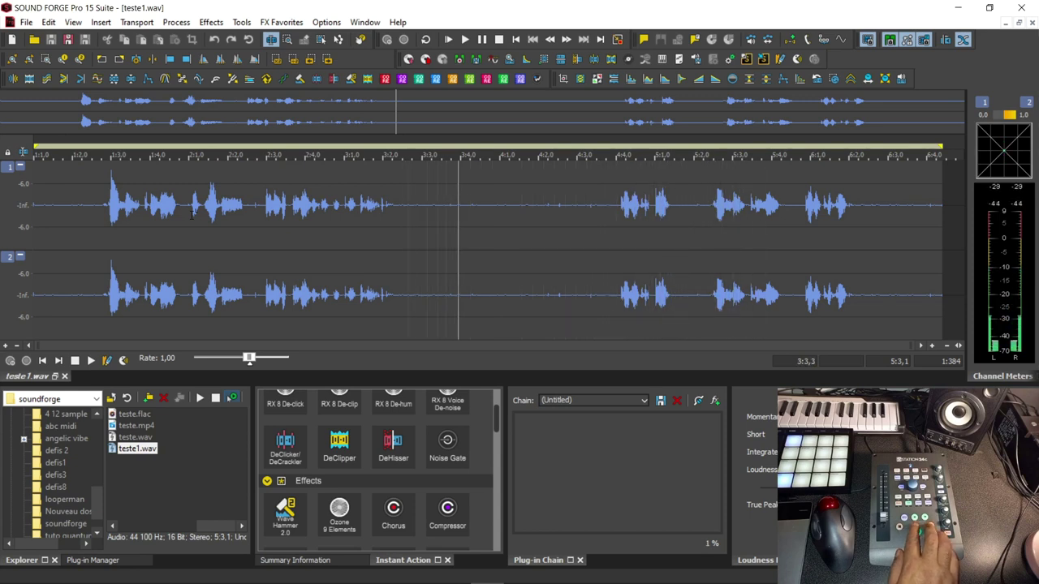
{"action": "key", "text": "space"}
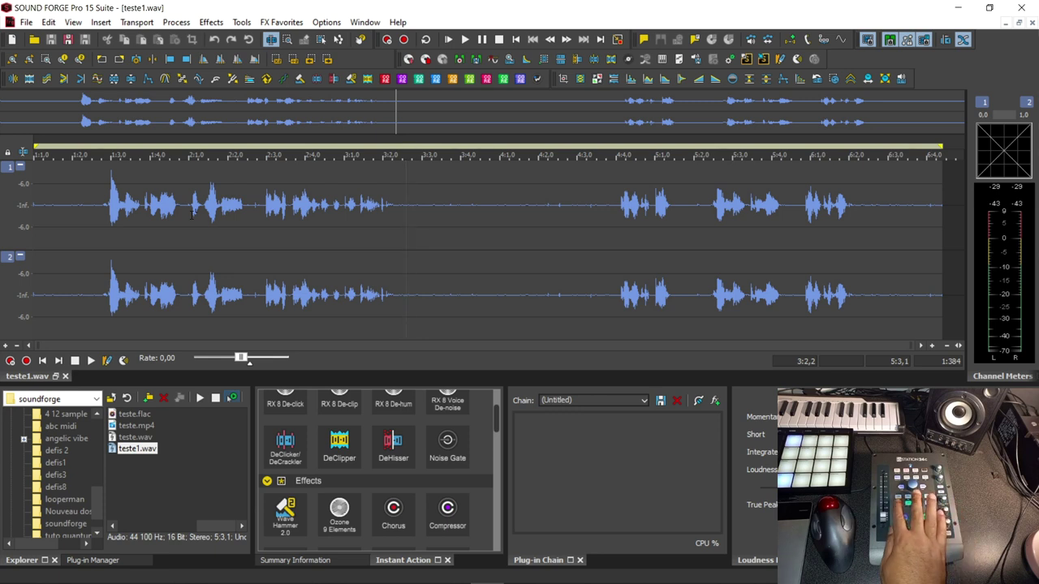
Advance the cursor to about 3:4,2 and play a short stretch of the audio.
{"action": "key", "text": "Right"}
{"action": "key", "text": "Right"}
{"action": "key", "text": "Right"}
{"action": "key", "text": "Right"}
{"action": "key", "text": "Right"}
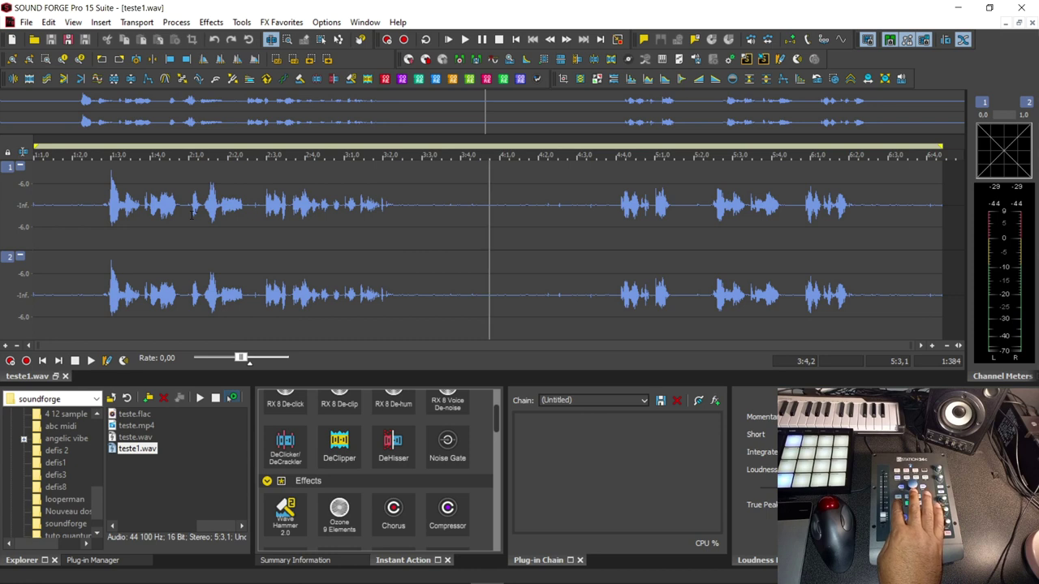
{"action": "key", "text": "space"}
{"action": "key", "text": "space"}
Move the cursor back through the quiet passage to about 3:4,3.
{"action": "key", "text": "Left"}
{"action": "key", "text": "Left"}
{"action": "key", "text": "Left"}
{"action": "key", "text": "Left"}
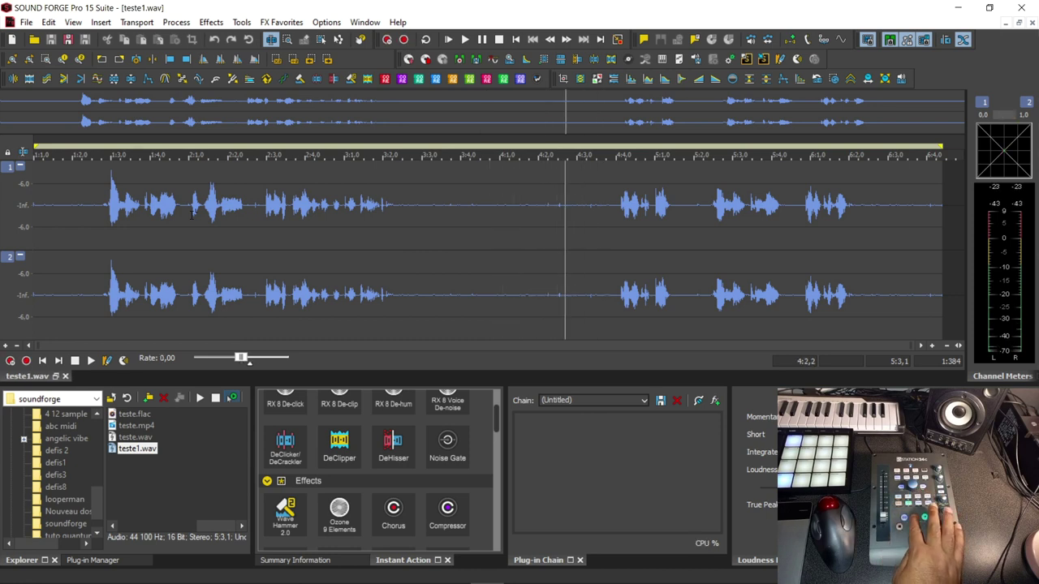
{"action": "key", "text": "Left"}
{"action": "key", "text": "Left"}
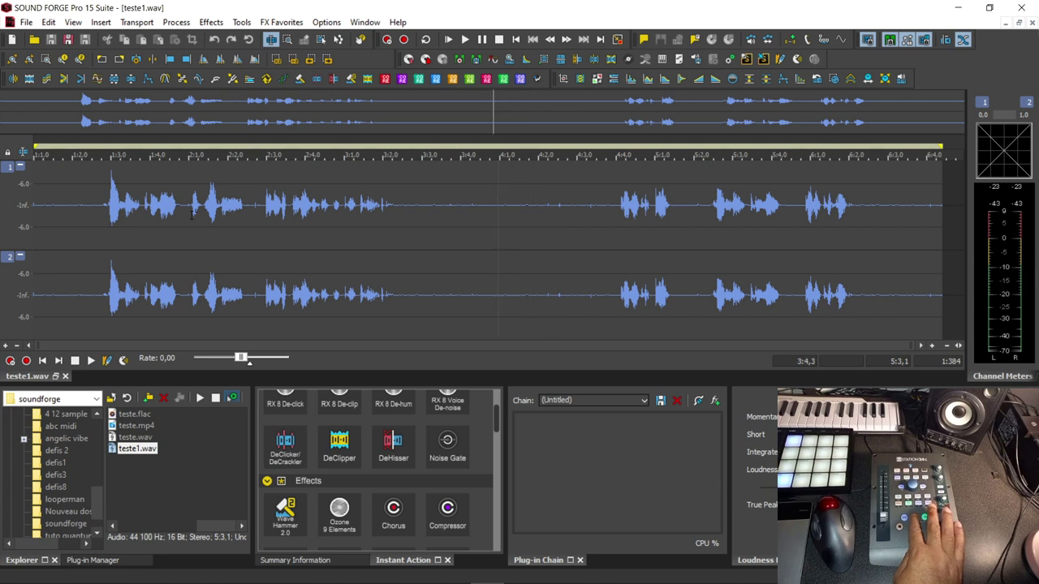
{"action": "key", "text": "Left"}
{"action": "key", "text": "Left"}
Move the cursor forward to about 4:4,3, between the first two sounds after the long quiet passage.
{"action": "key", "text": "Right"}
{"action": "key", "text": "Right"}
{"action": "key", "text": "Right"}
{"action": "key", "text": "Right"}
{"action": "key", "text": "Right"}
{"action": "key", "text": "Right"}
{"action": "key", "text": "Right"}
{"action": "key", "text": "Right"}
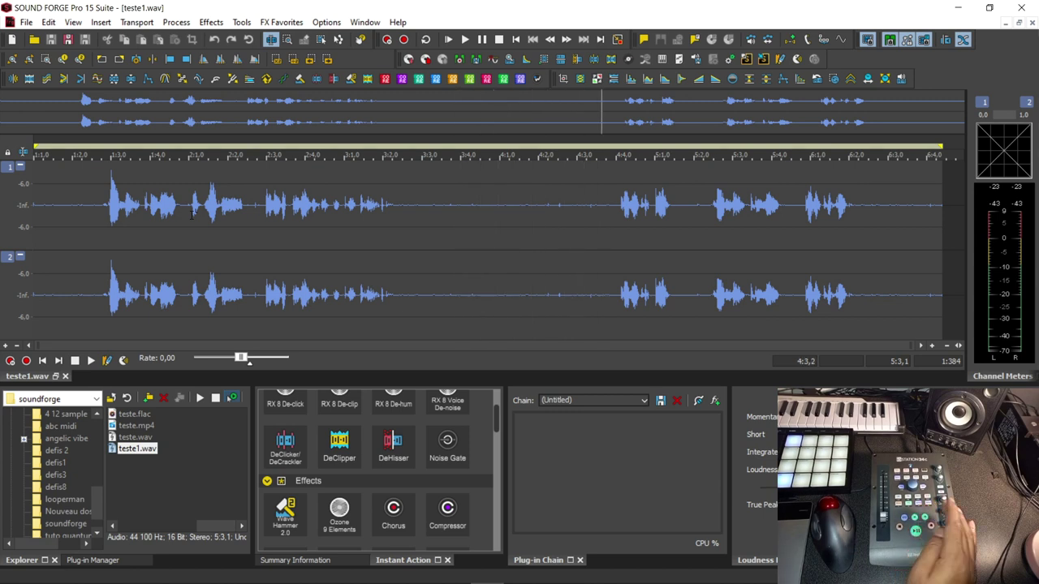
{"action": "key", "text": "Right"}
{"action": "key", "text": "Right"}
{"action": "key", "text": "Right"}
{"action": "key", "text": "Right"}
{"action": "key", "text": "Right"}
{"action": "key", "text": "Right"}
{"action": "key", "text": "Right"}
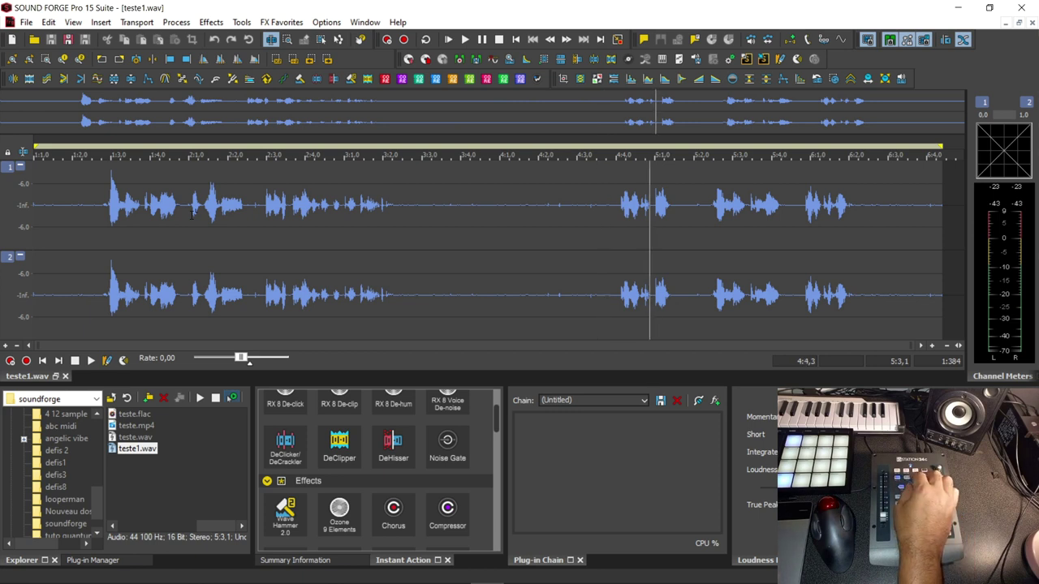
Move the cursor back to about 2:3,2, in the first group of sounds.
{"action": "key", "text": "Left"}
{"action": "key", "text": "Left"}
{"action": "key", "text": "Left"}
{"action": "key", "text": "Left"}
{"action": "key", "text": "Left"}
{"action": "key", "text": "Left"}
{"action": "key", "text": "Left"}
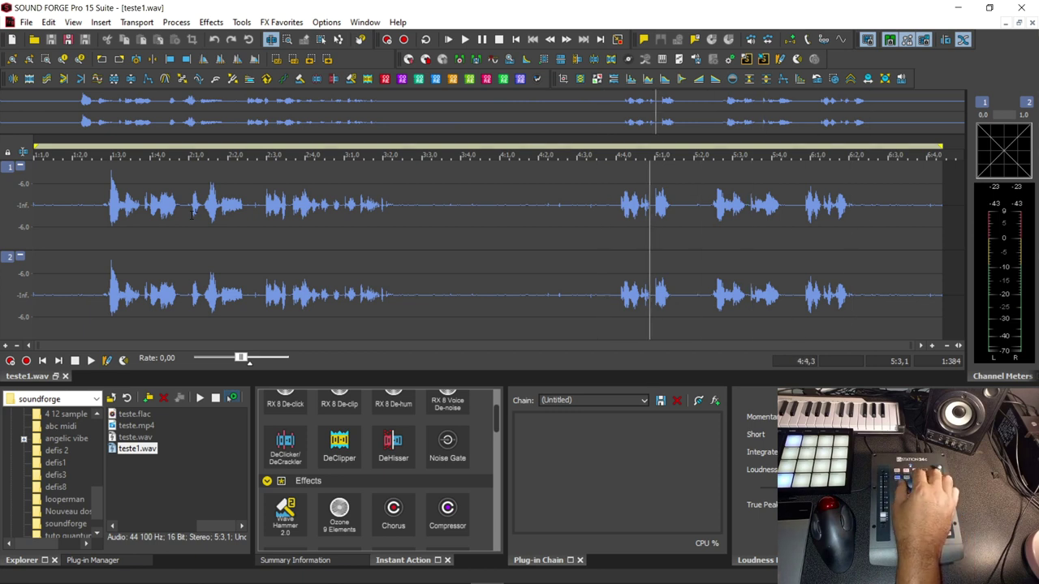
{"action": "key", "text": "Left"}
{"action": "key", "text": "Left"}
{"action": "key", "text": "Left"}
{"action": "key", "text": "Left"}
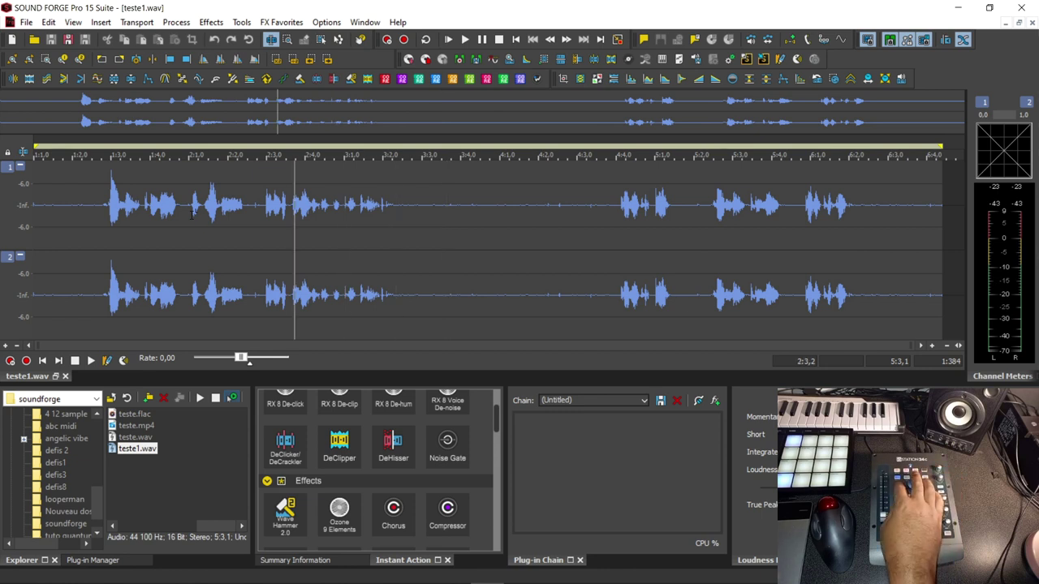
Zoom the waveform's time axis in to 1:96 around the cursor and back out to 1:384.
{"action": "key", "text": "Up"}
{"action": "key", "text": "Up"}
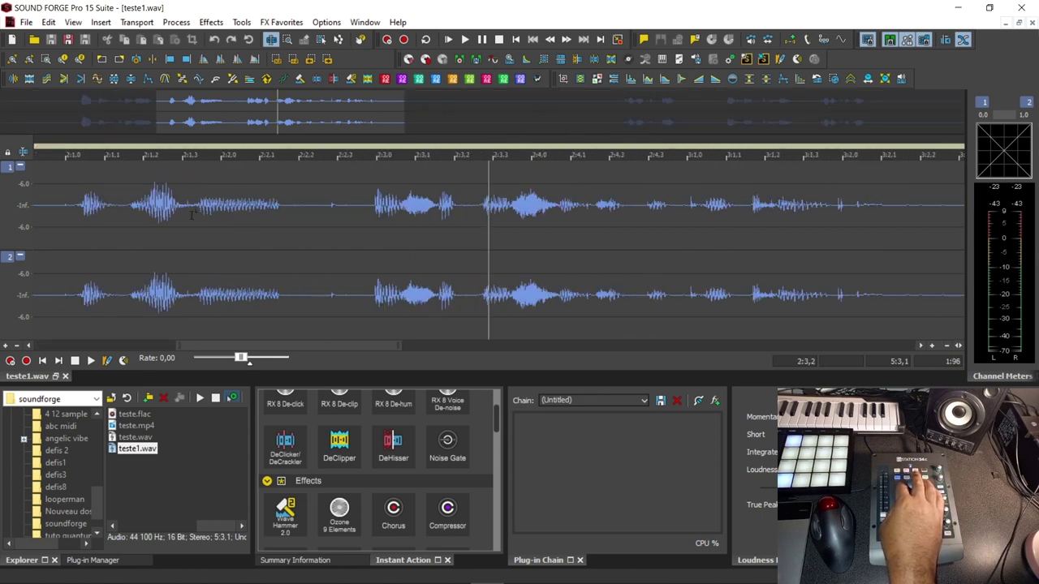
{"action": "key", "text": "Down"}
{"action": "key", "text": "Down"}
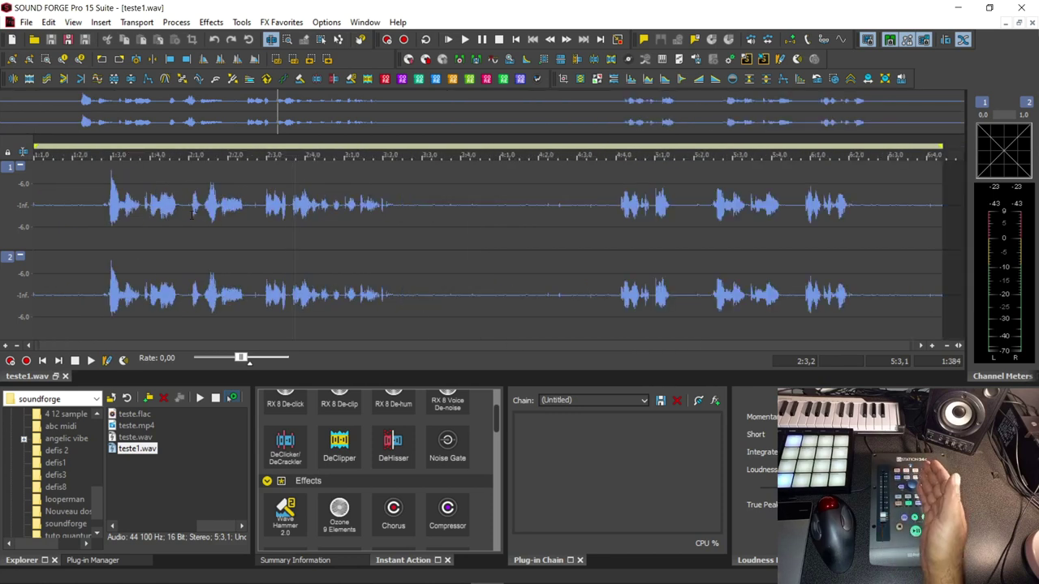
Open the MIDI trigger settings with the faderport preset and assign note G#8 on channel 1 to the End event.
{"action": "left_click", "coordinate": [326, 22]}
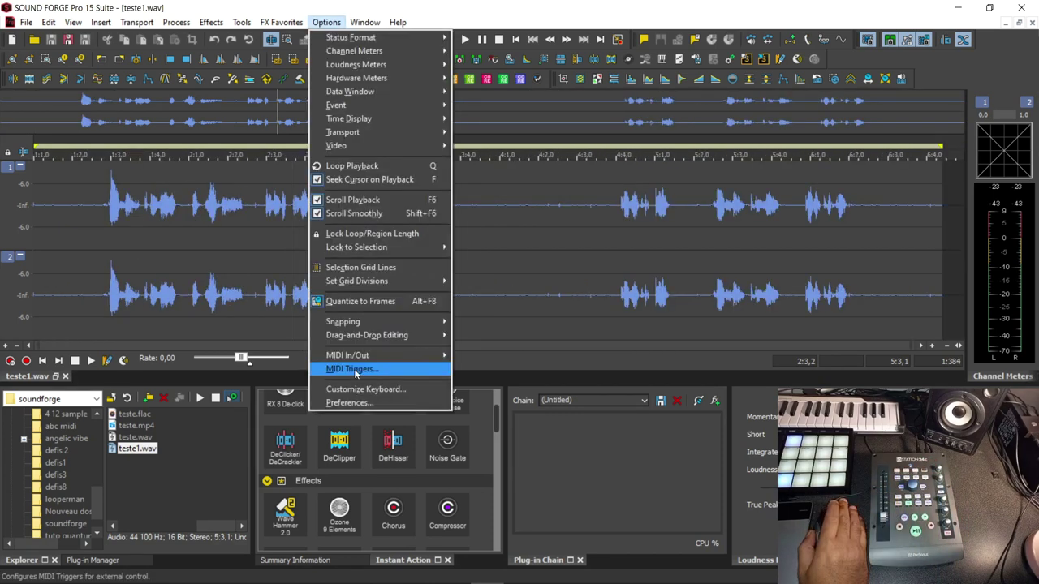
{"action": "left_click", "coordinate": [353, 368]}
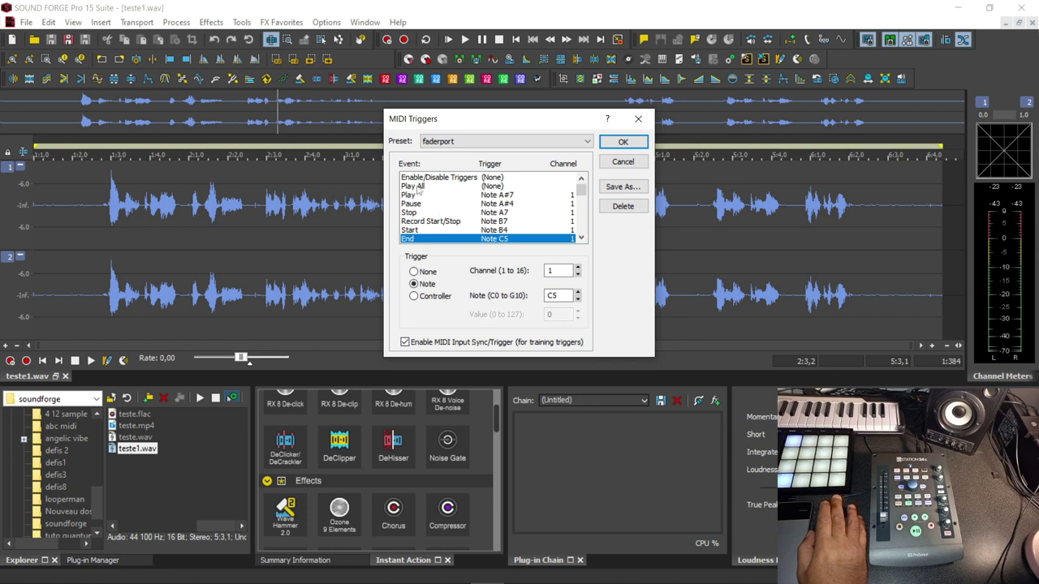
{"action": "left_click_drag", "start_coordinate": [584, 190], "coordinate": [586, 202]}
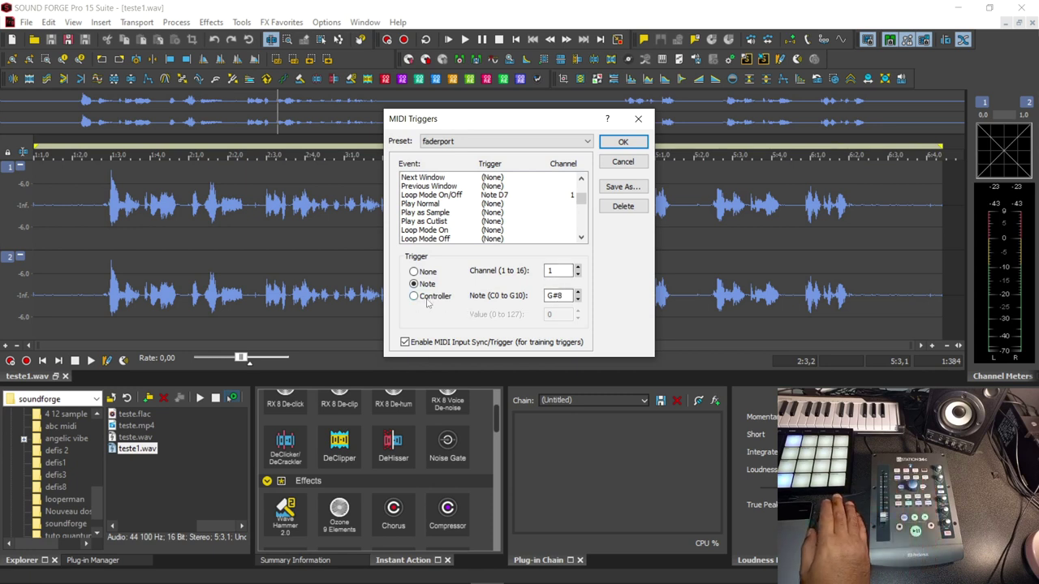
{"action": "left_click_drag", "start_coordinate": [583, 205], "coordinate": [583, 191]}
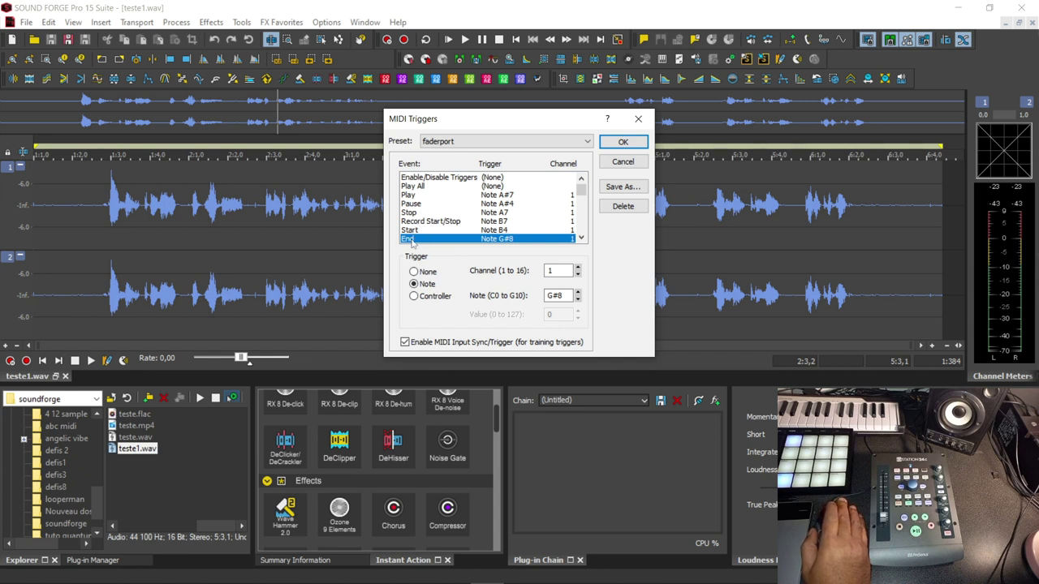
Examine the MIDI trigger assignments for the transport, forward, rewind, zoom and marker navigation events.
{"action": "scroll", "coordinate": [582, 199], "scroll_direction": "down", "scroll_amount": 6}
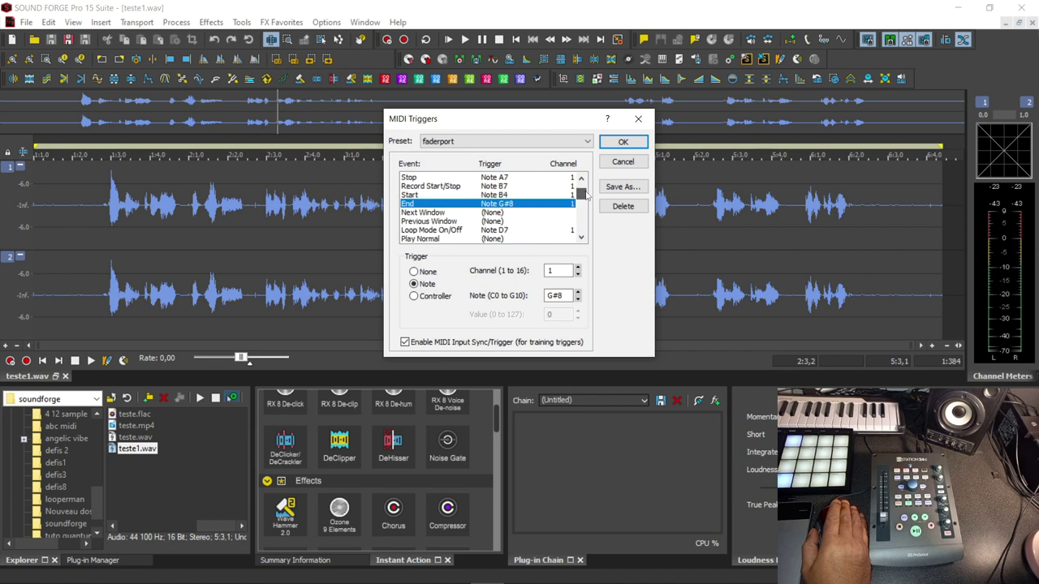
{"action": "scroll", "coordinate": [590, 197], "scroll_direction": "down", "scroll_amount": 7}
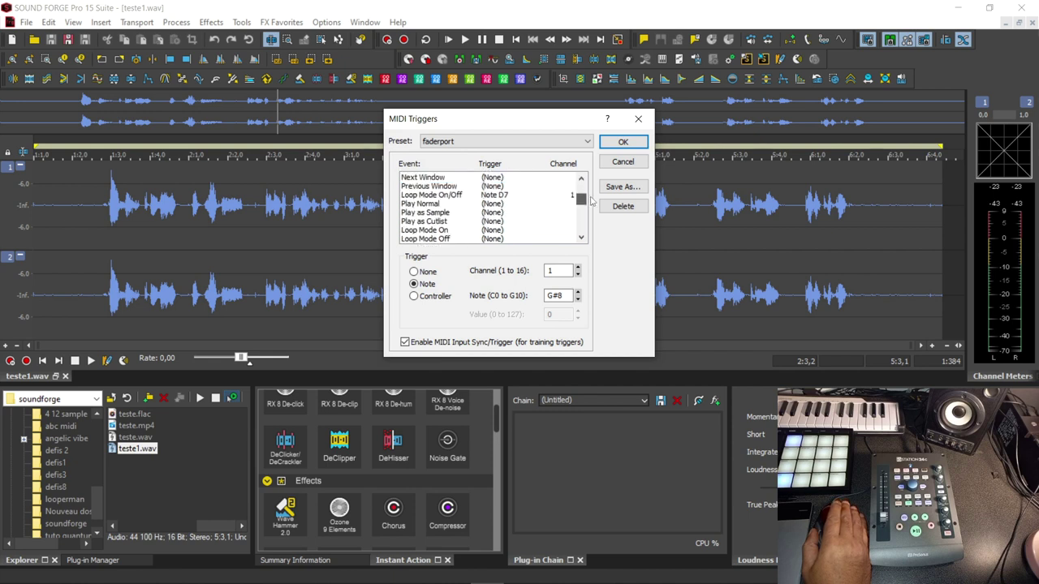
{"action": "scroll", "coordinate": [591, 208], "scroll_direction": "up", "scroll_amount": 1}
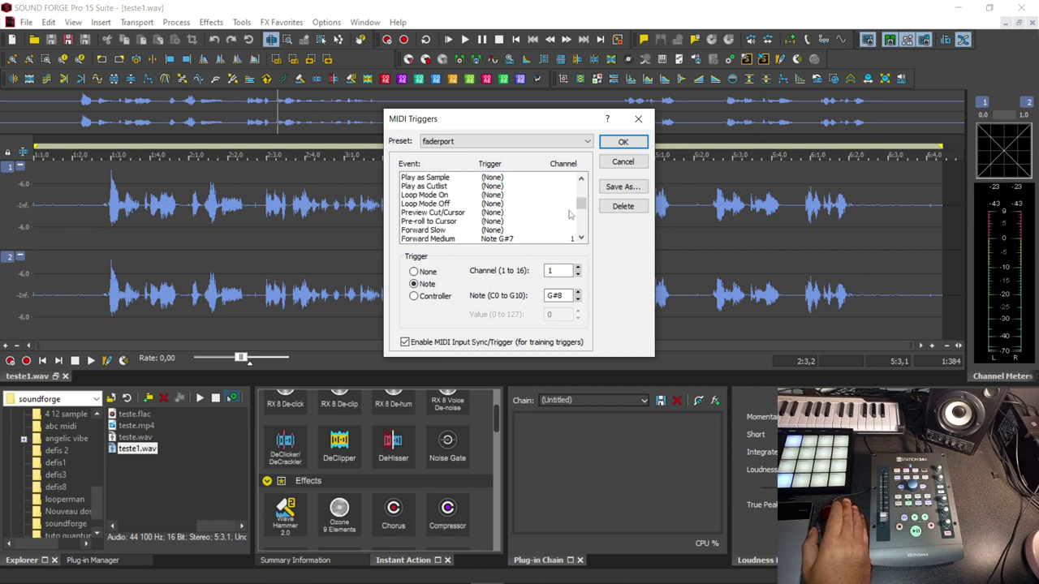
{"action": "scroll", "coordinate": [584, 207], "scroll_direction": "down", "scroll_amount": 9}
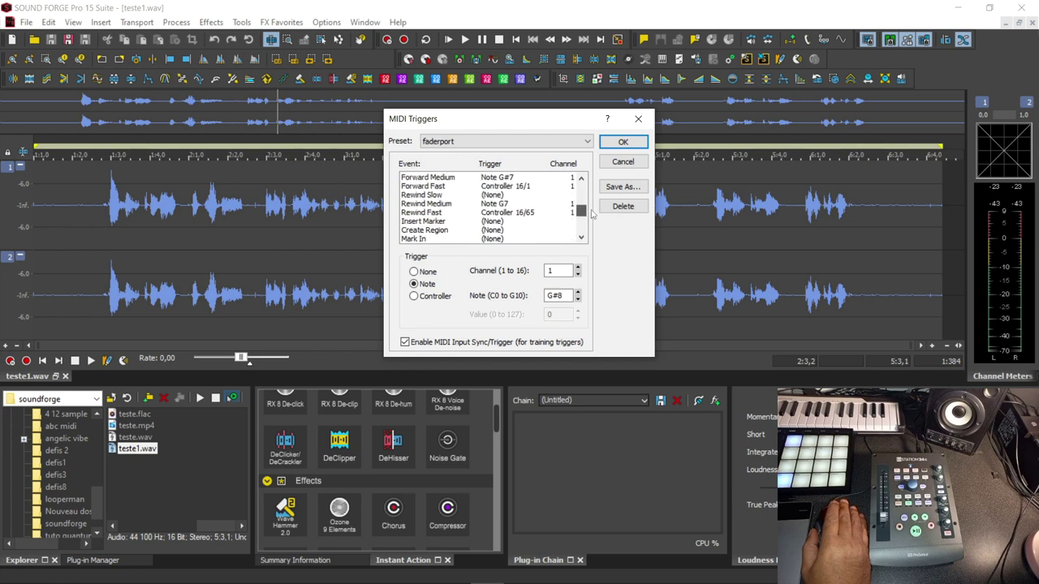
{"action": "scroll", "coordinate": [592, 215], "scroll_direction": "down", "scroll_amount": 10}
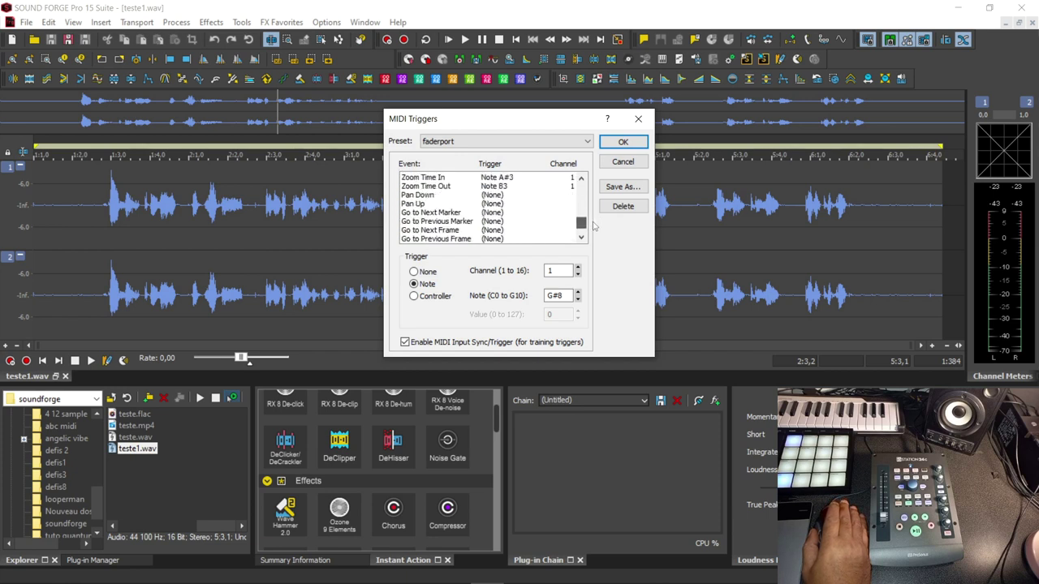
{"action": "scroll", "coordinate": [594, 228], "scroll_direction": "down", "scroll_amount": 1}
{"action": "left_click", "coordinate": [417, 204]}
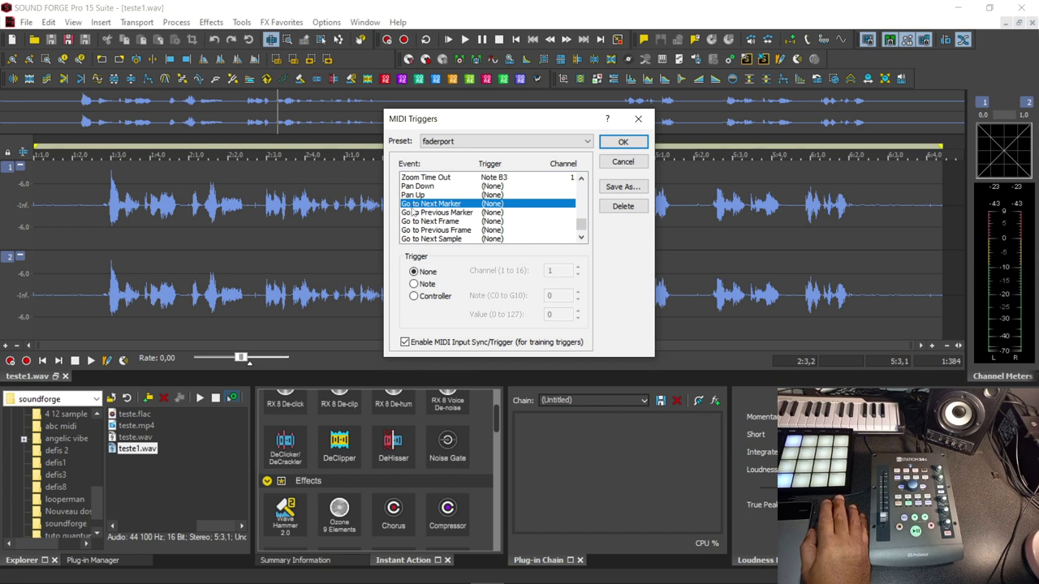
{"action": "scroll", "coordinate": [442, 208], "scroll_direction": "down", "scroll_amount": 1}
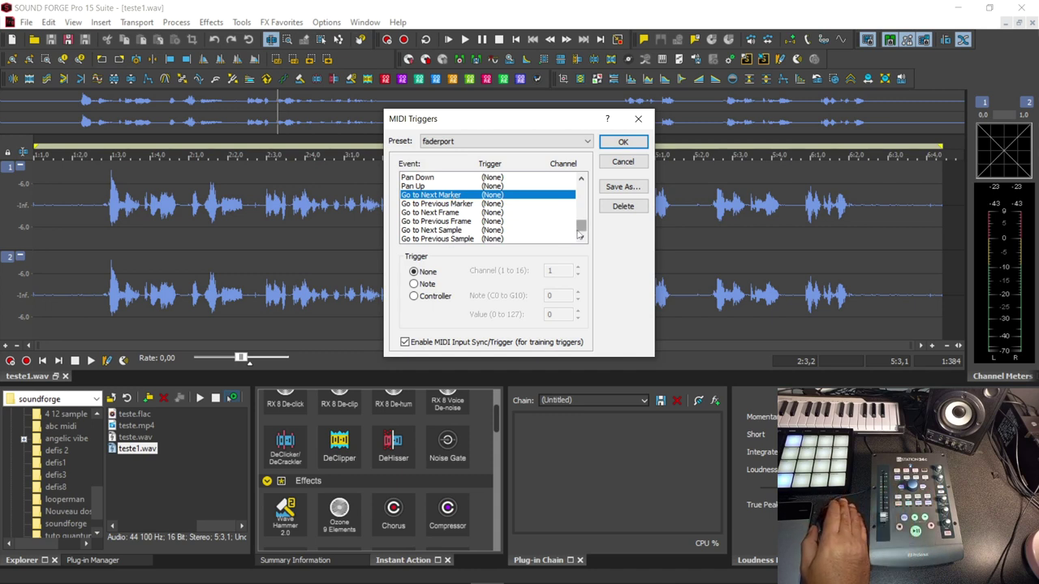
Assign note F#4 on channel 1 to the Mark In event and save the triggers over the faderport preset.
{"action": "left_click_drag", "start_coordinate": [580, 231], "coordinate": [580, 219]}
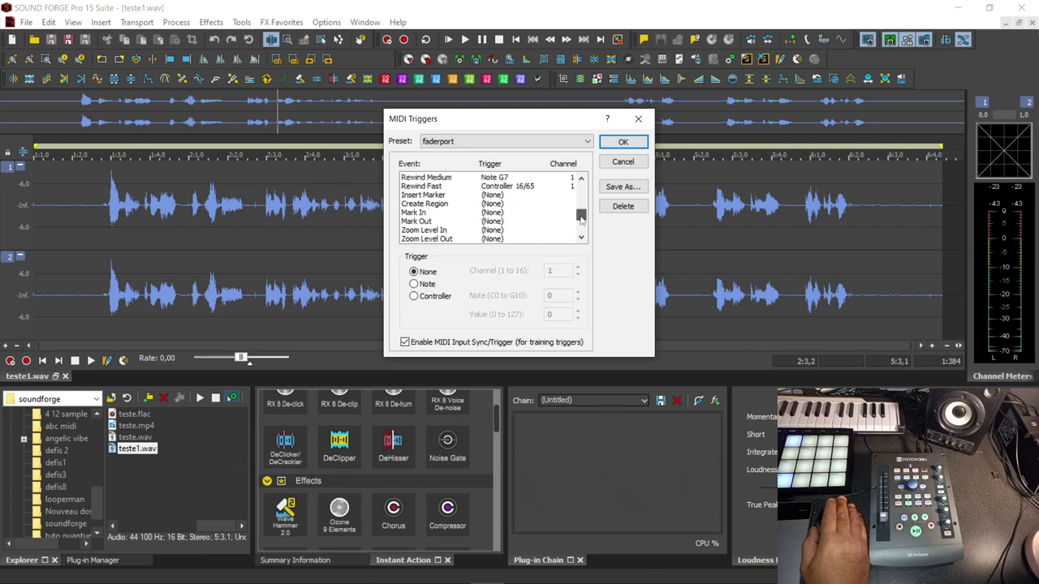
{"action": "left_click", "coordinate": [415, 213]}
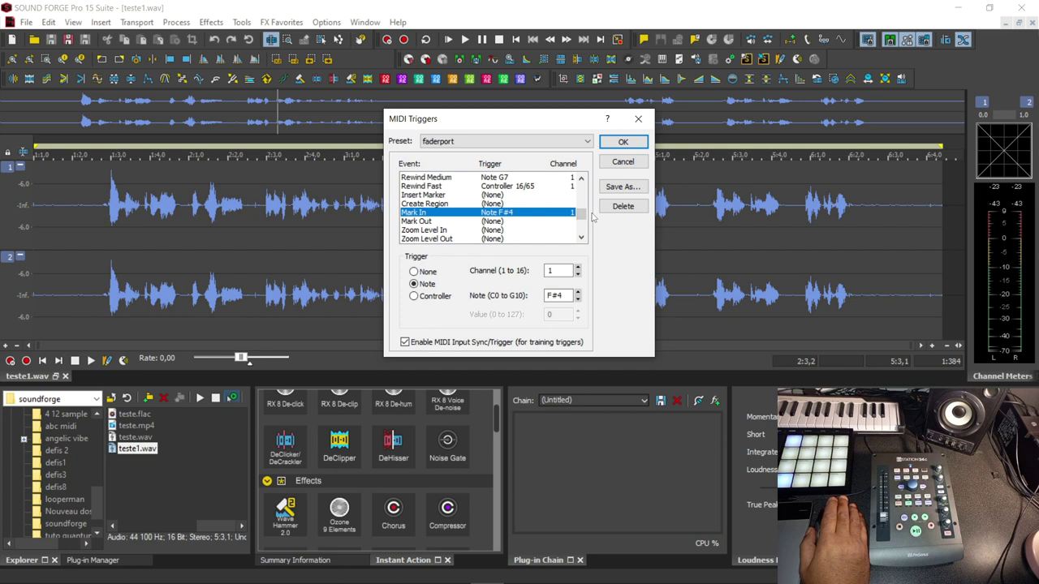
{"action": "left_click", "coordinate": [622, 186]}
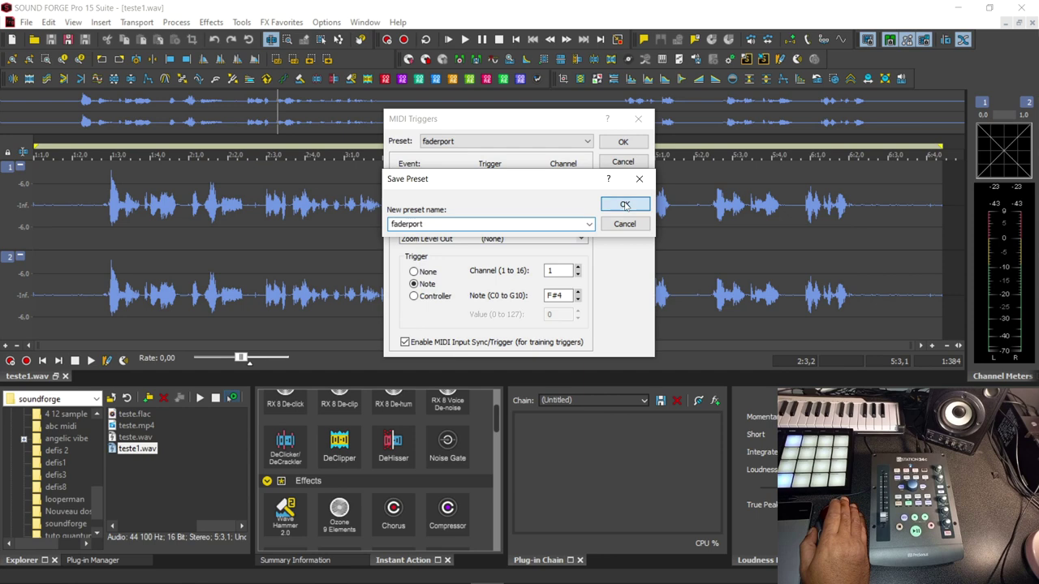
{"action": "left_click", "coordinate": [625, 204]}
{"action": "left_click", "coordinate": [540, 241]}
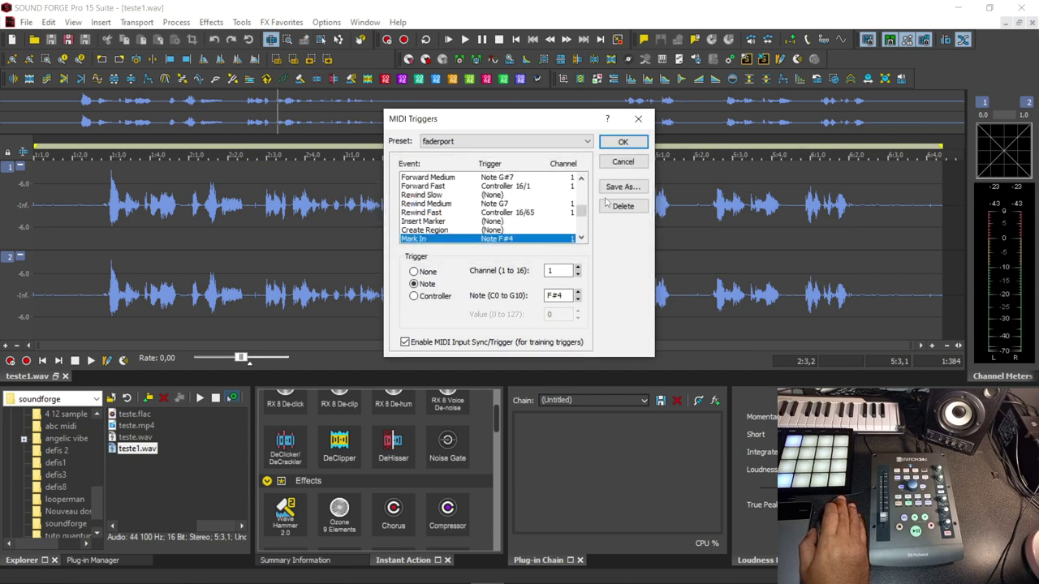
Accept the MIDI trigger settings and select the audio from the cursor to the end of the file.
{"action": "left_click", "coordinate": [622, 141]}
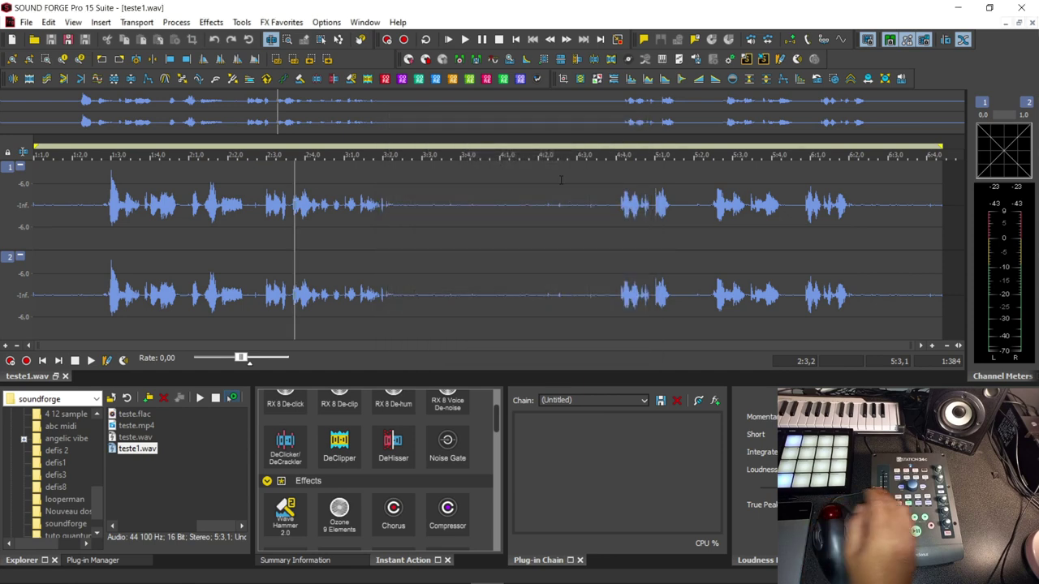
{"action": "key", "text": "shift+End"}
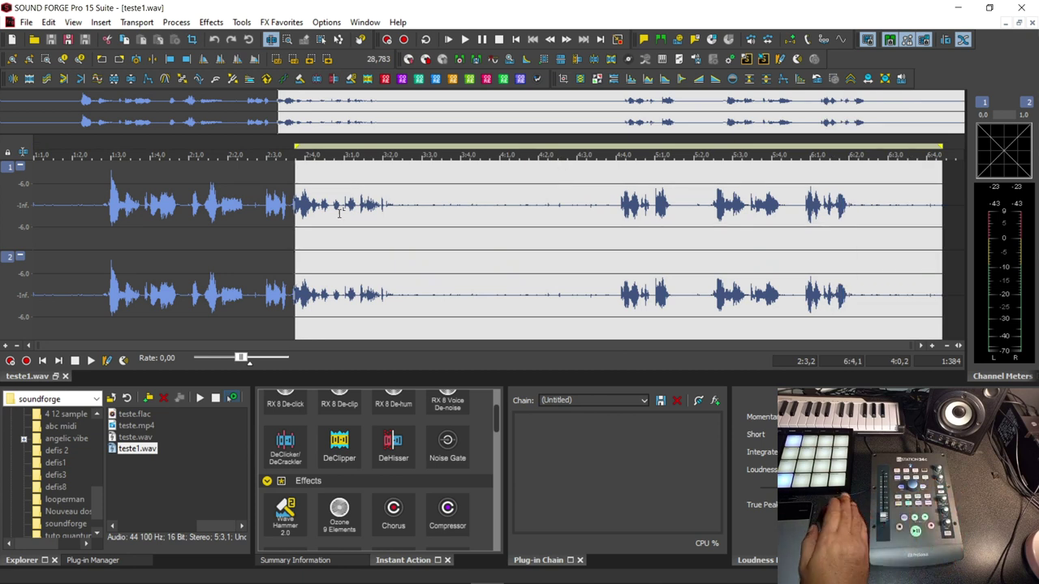
Clear the selection by moving the cursor back to the start of the file and play the recording from there.
{"action": "key", "text": "Left"}
{"action": "key", "text": "Left"}
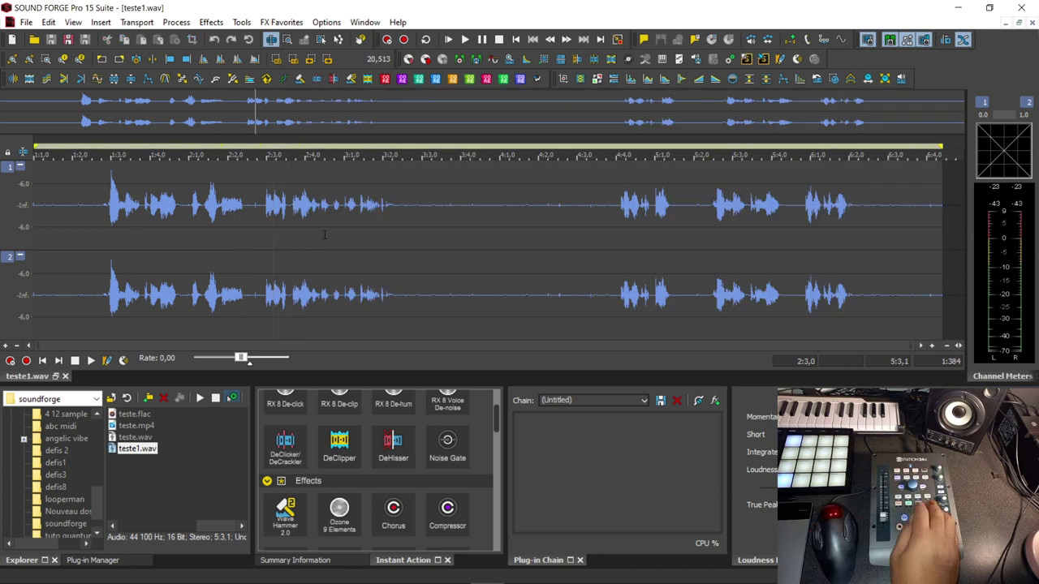
{"action": "key", "text": "Left"}
{"action": "key", "text": "ctrl+Home"}
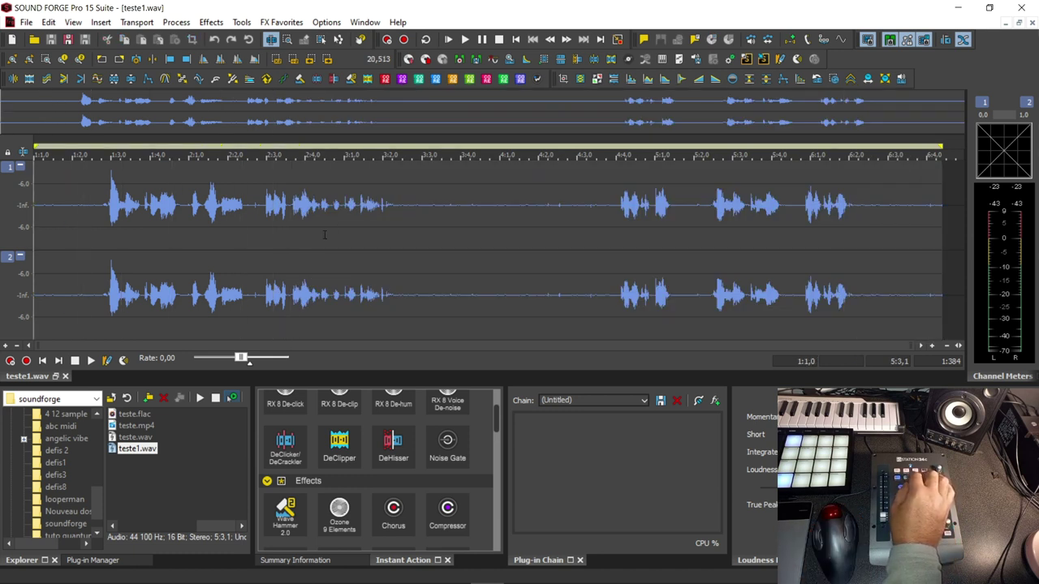
{"action": "key", "text": "space"}
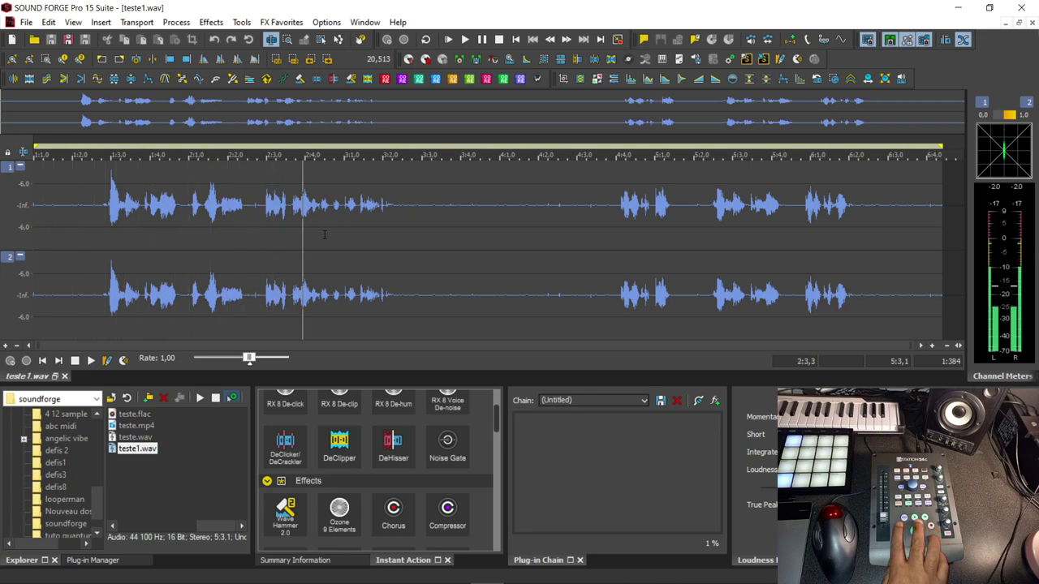
{"action": "key", "text": "space"}
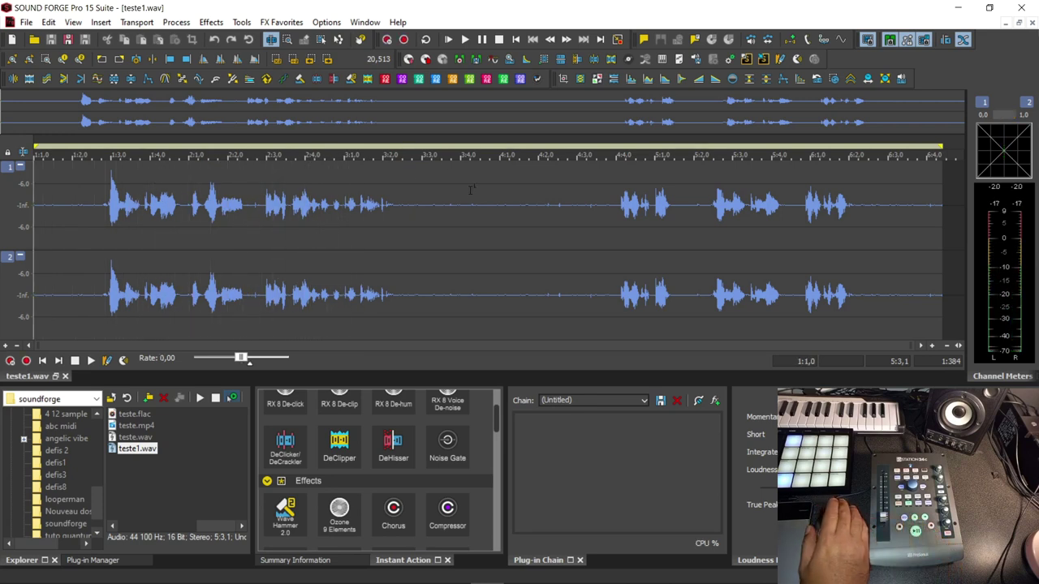
{"action": "scroll", "coordinate": [494, 425], "scroll_direction": "up", "scroll_amount": 2}
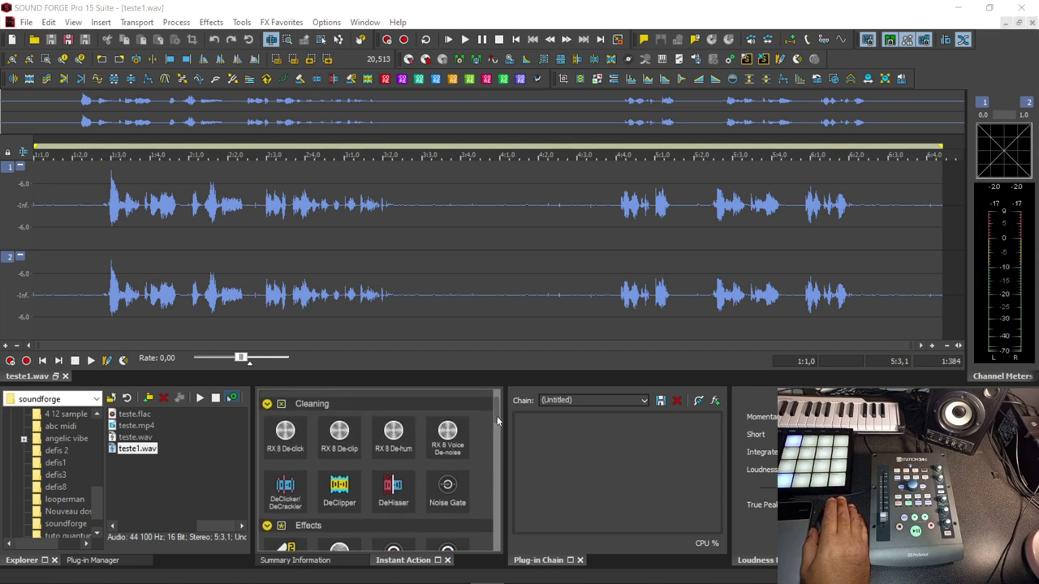
{"action": "scroll", "coordinate": [497, 418], "scroll_direction": "up", "scroll_amount": 1}
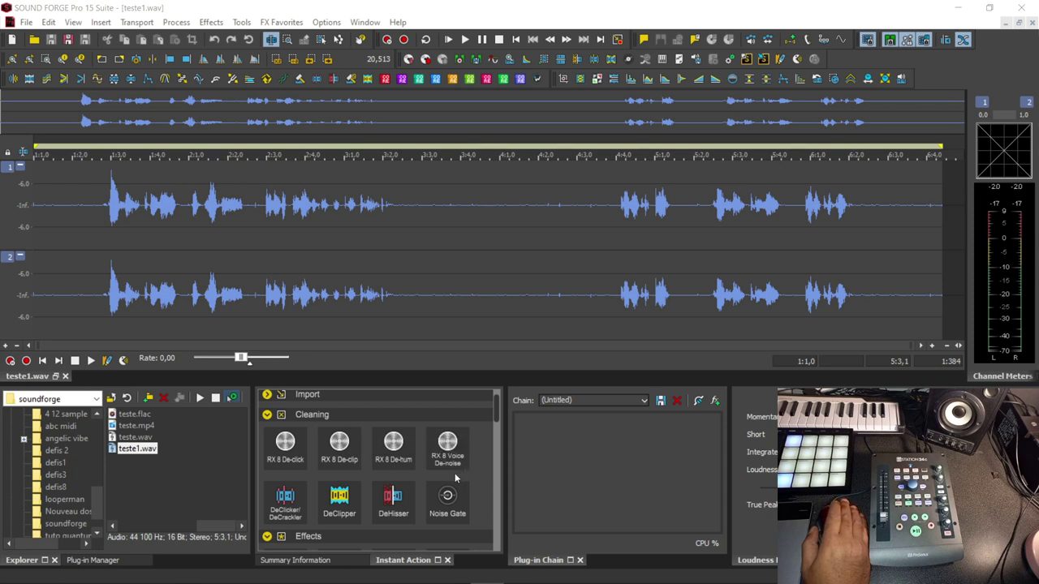
{"action": "scroll", "coordinate": [499, 415], "scroll_direction": "down", "scroll_amount": 2}
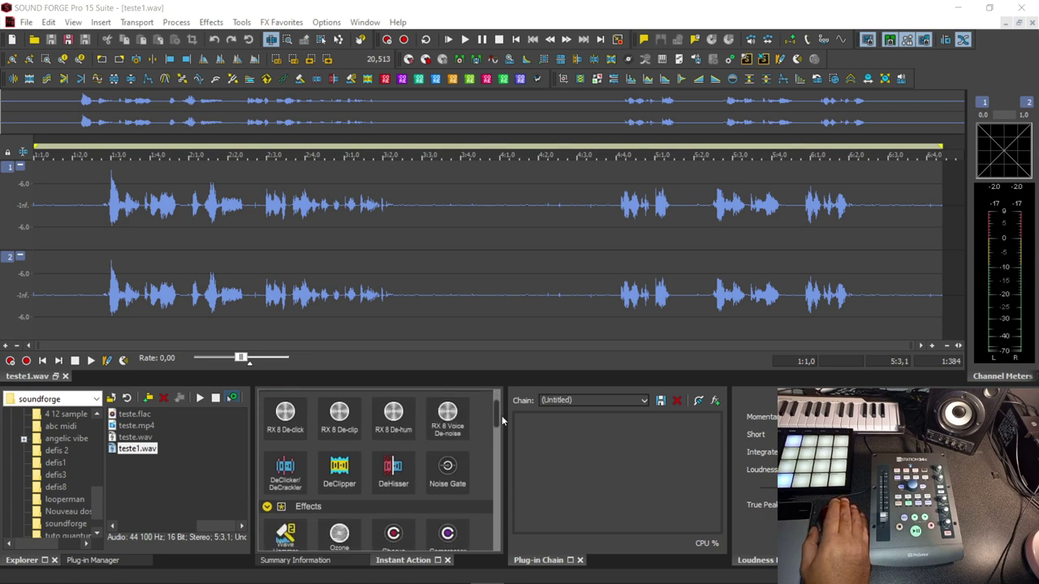
{"action": "scroll", "coordinate": [502, 420], "scroll_direction": "up", "scroll_amount": 1}
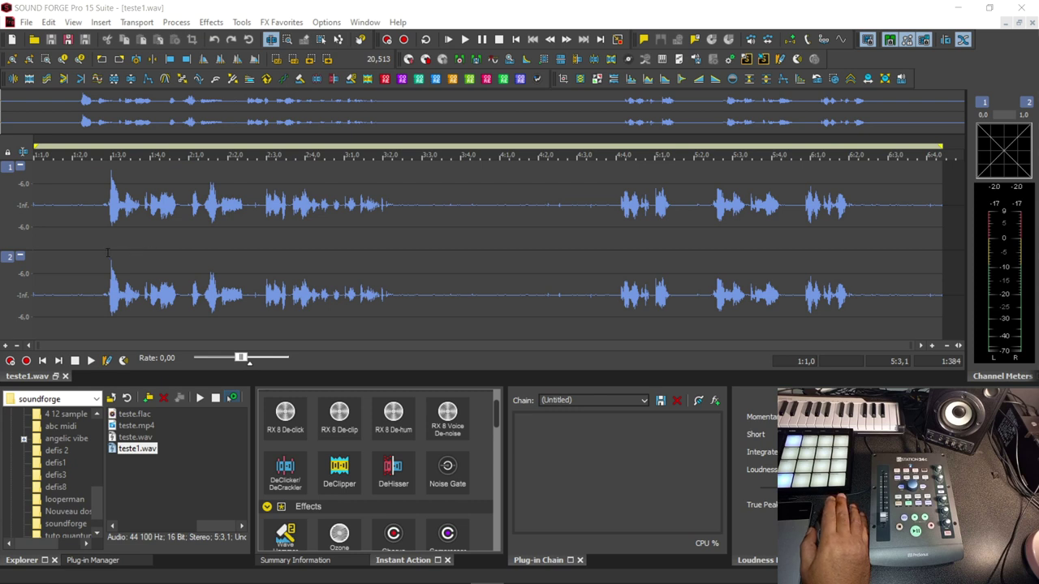
Select the quiet lead-in from 1:1,0 to about 1:2,3, just before the first phrase, and mute it.
{"action": "left_click_drag", "start_coordinate": [101, 246], "coordinate": [21, 244]}
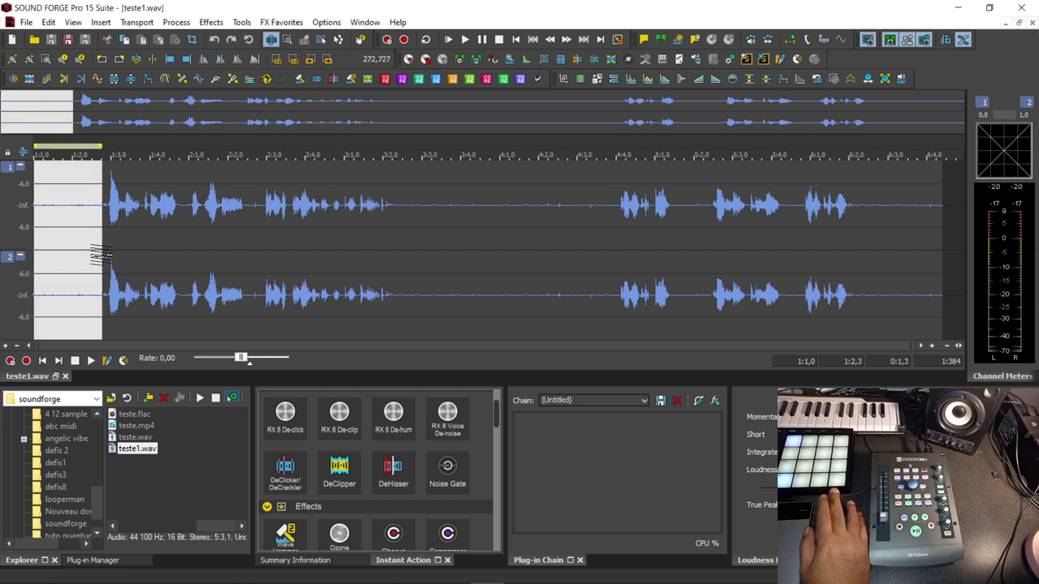
{"action": "left_click_drag", "start_coordinate": [106, 248], "coordinate": [107, 249]}
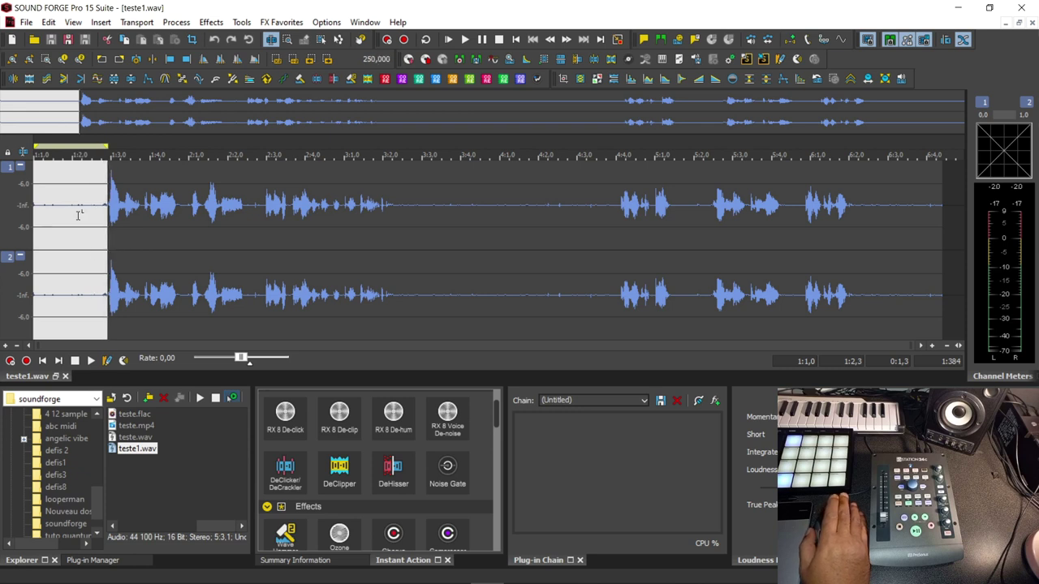
{"action": "left_click", "coordinate": [748, 81]}
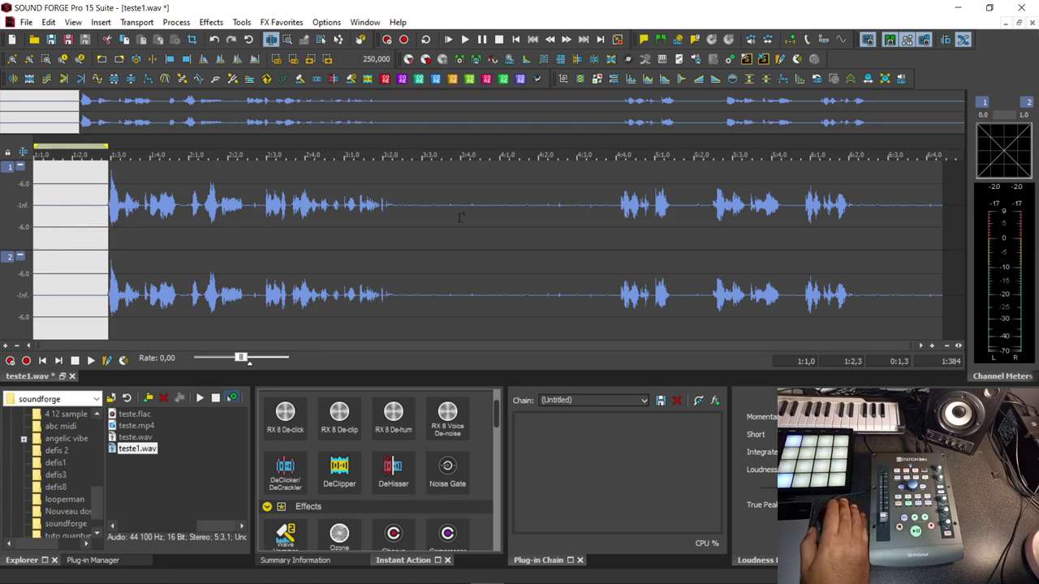
Mute the long pause from about 3:2,2 to 4:4,0 and the noise after the last phrase, checking by playback.
{"action": "left_click_drag", "start_coordinate": [402, 243], "coordinate": [618, 252]}
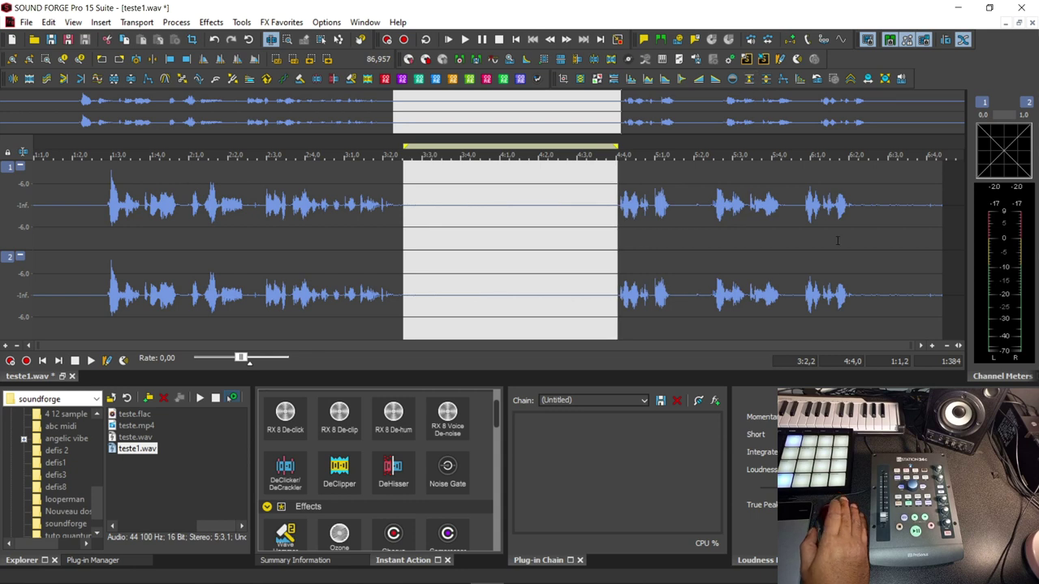
{"action": "left_click_drag", "start_coordinate": [858, 237], "coordinate": [948, 236]}
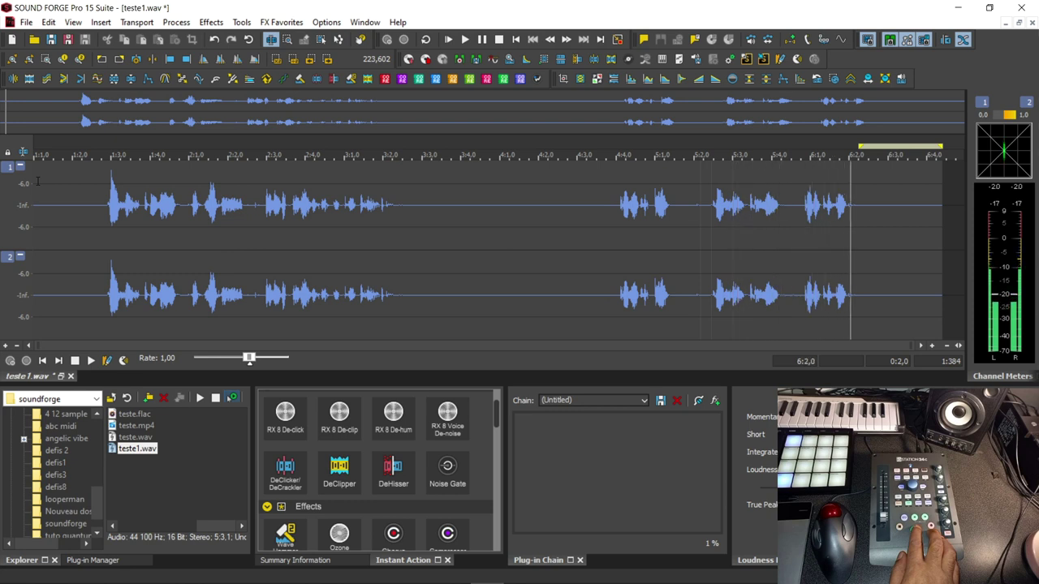
{"action": "key", "text": "space"}
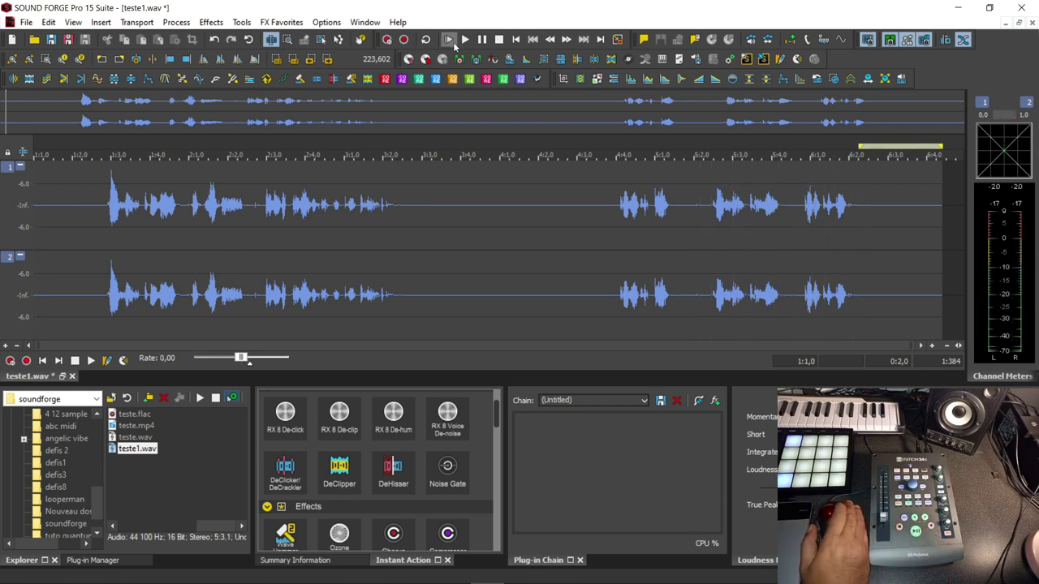
Open the cFX_Gate effect on the whole file, load its Voice preset and preview the gated audio.
{"action": "left_click", "coordinate": [487, 79]}
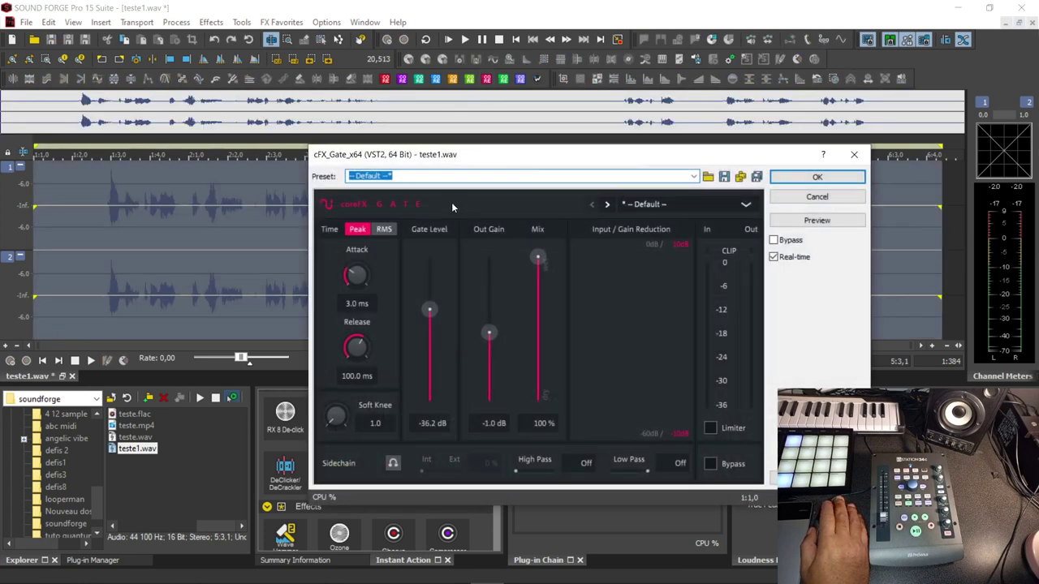
{"action": "left_click", "coordinate": [727, 209]}
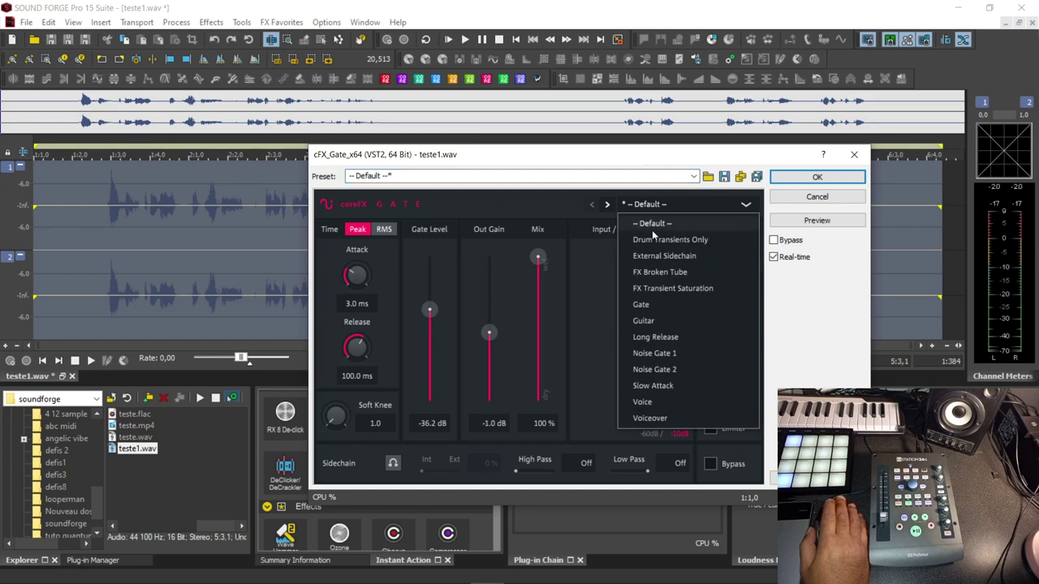
{"action": "left_click", "coordinate": [655, 403]}
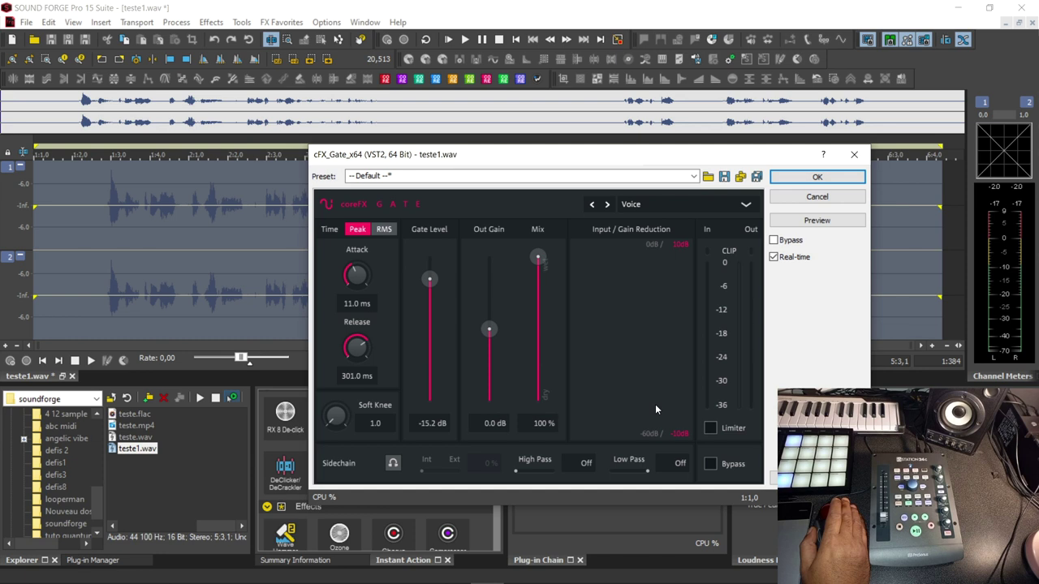
{"action": "left_click", "coordinate": [796, 222]}
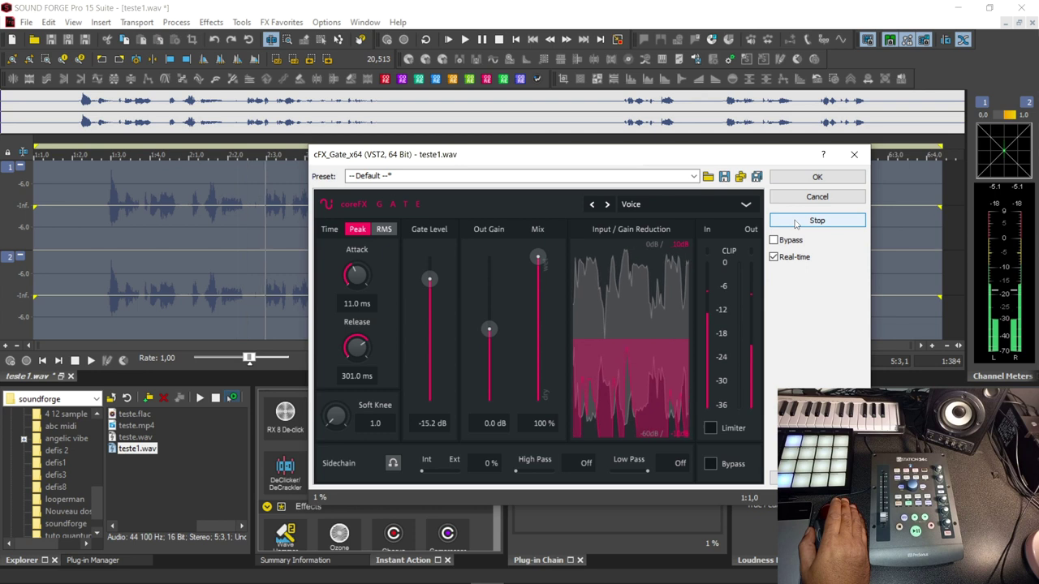
{"action": "left_click", "coordinate": [796, 221]}
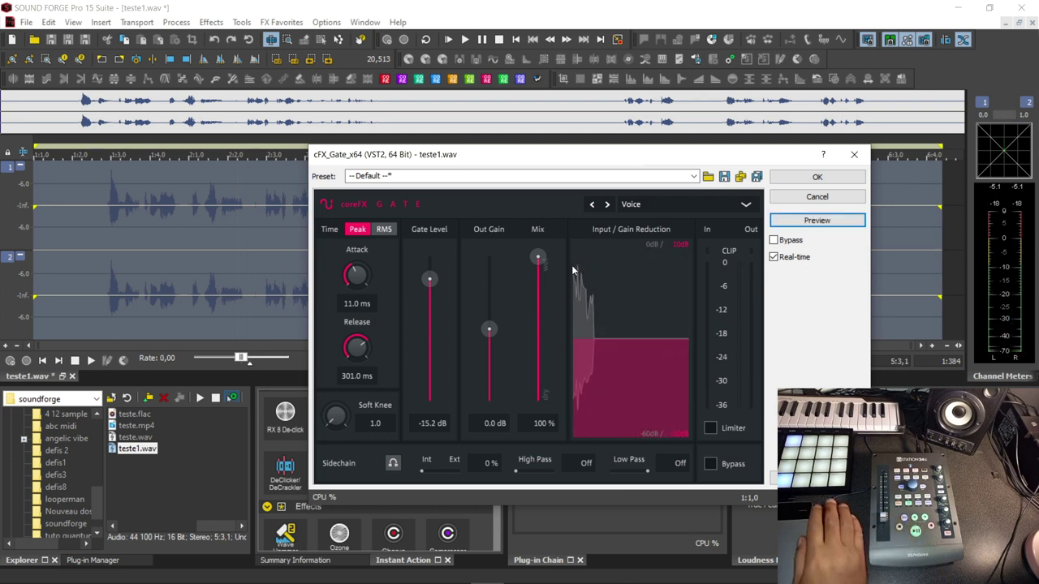
Lower the gate level to about -39.9 dB, preview the result and apply the gate to the file.
{"action": "left_click_drag", "start_coordinate": [430, 281], "coordinate": [433, 318]}
{"action": "key", "text": "space"}
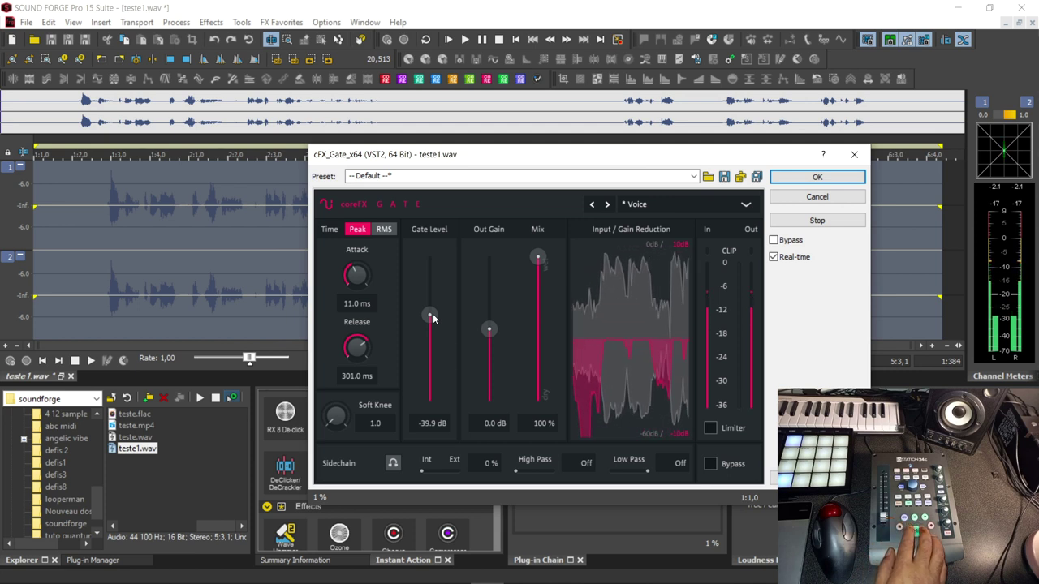
{"action": "key", "text": "space"}
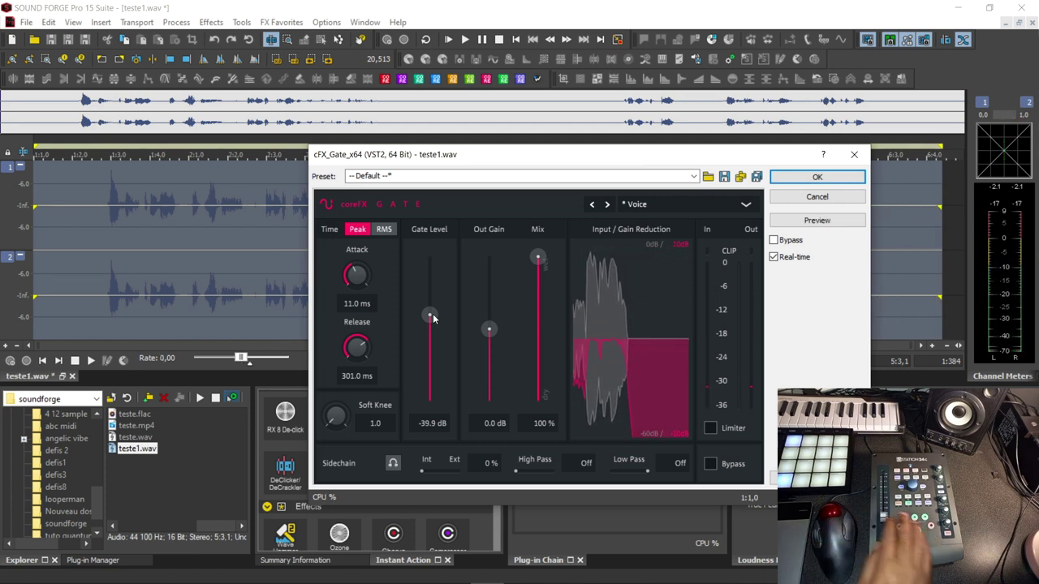
{"action": "left_click", "coordinate": [817, 177]}
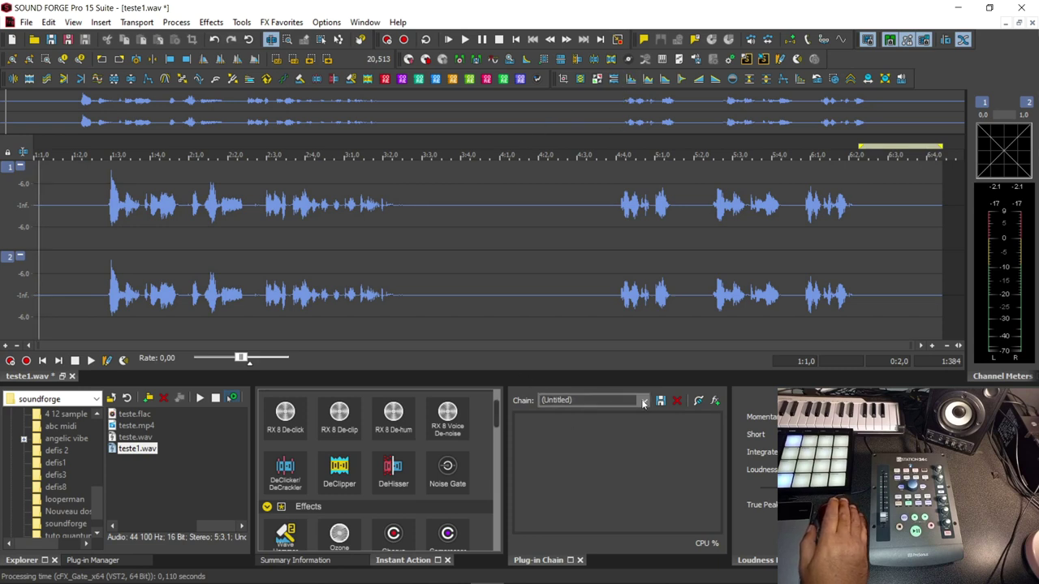
Load the video abc plug-in chain and inspect the settings of its Graphic EQ, Noise Reduction and eFX_DeEsser.
{"action": "left_click", "coordinate": [643, 402]}
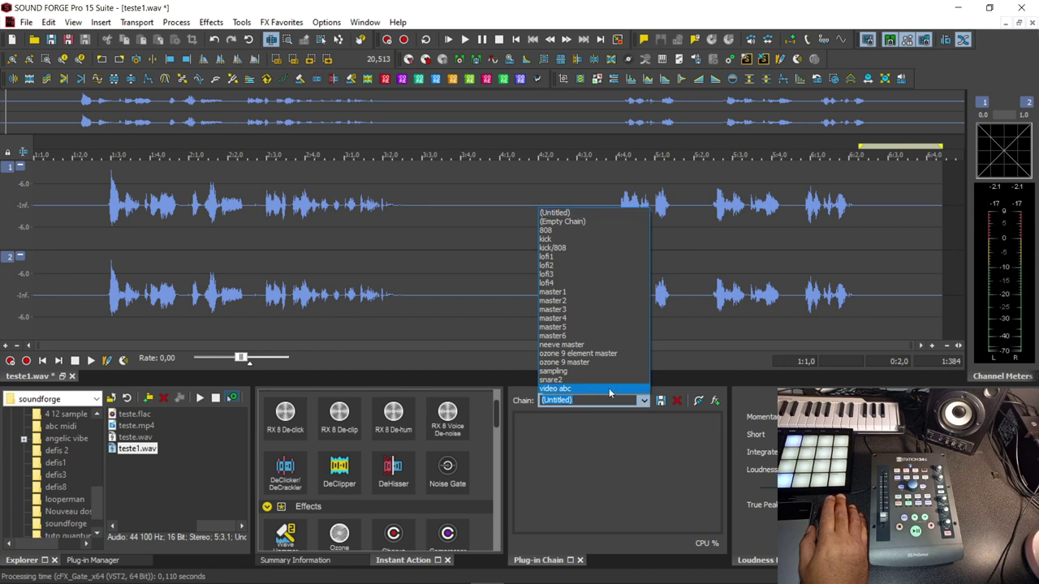
{"action": "left_click", "coordinate": [608, 389]}
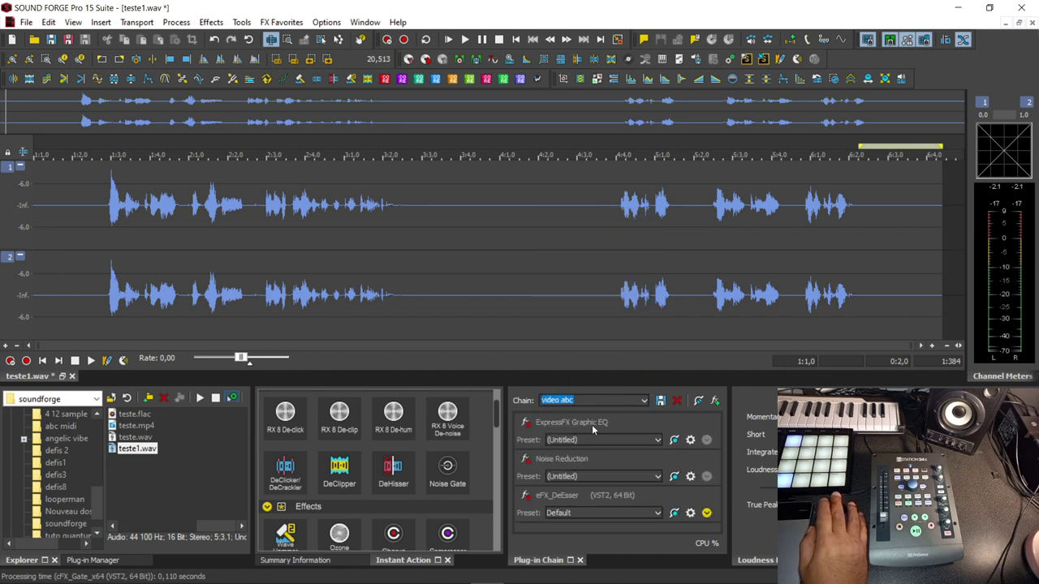
{"action": "left_click", "coordinate": [690, 439]}
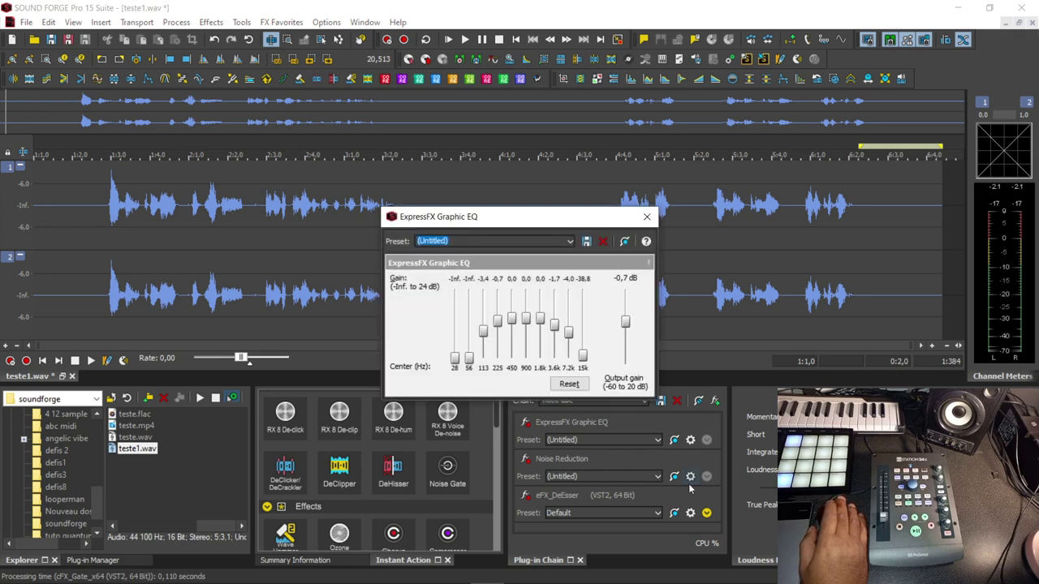
{"action": "left_click", "coordinate": [692, 477]}
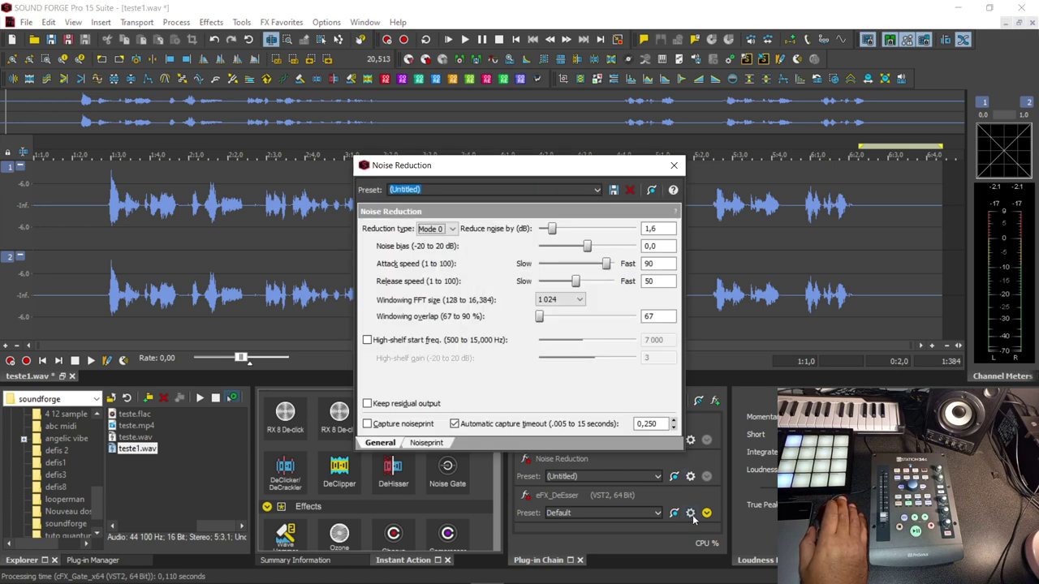
{"action": "left_click", "coordinate": [690, 515]}
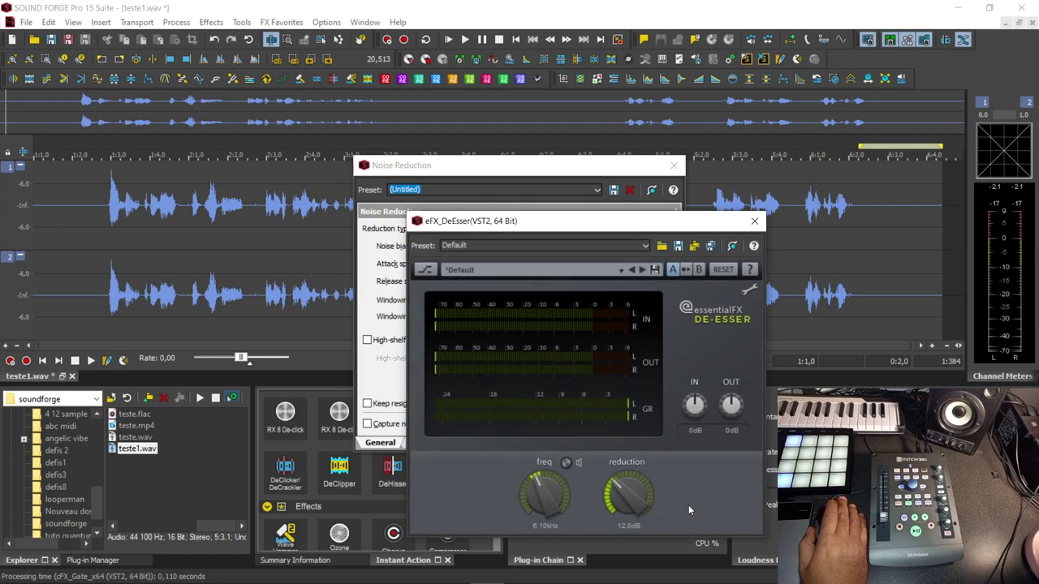
{"action": "left_click", "coordinate": [756, 222]}
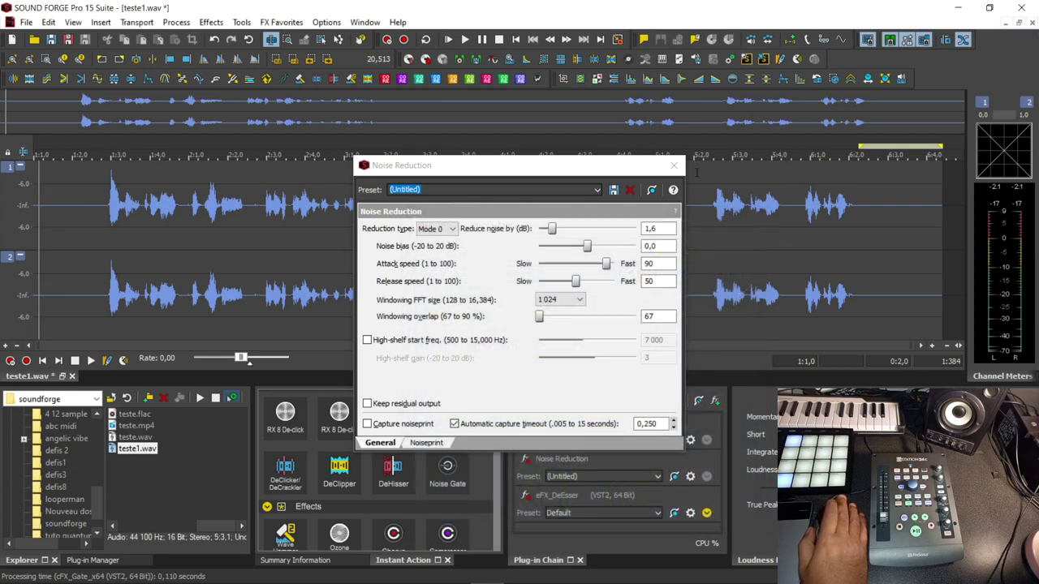
{"action": "left_click", "coordinate": [674, 165]}
{"action": "left_click", "coordinate": [647, 217]}
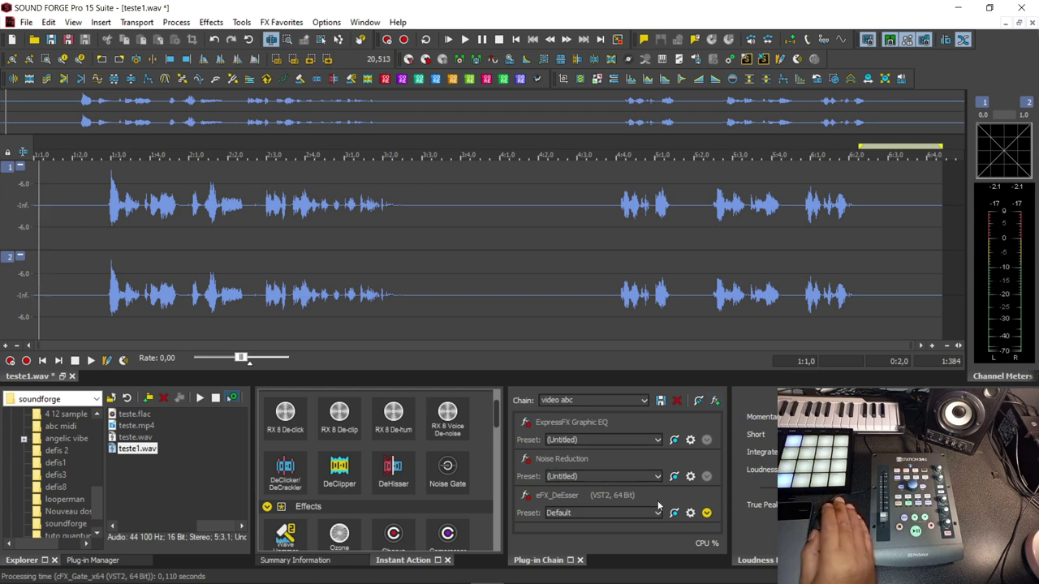
Play the recording through the video abc plug-in chain and replace that chain with the empty one.
{"action": "key", "text": "space"}
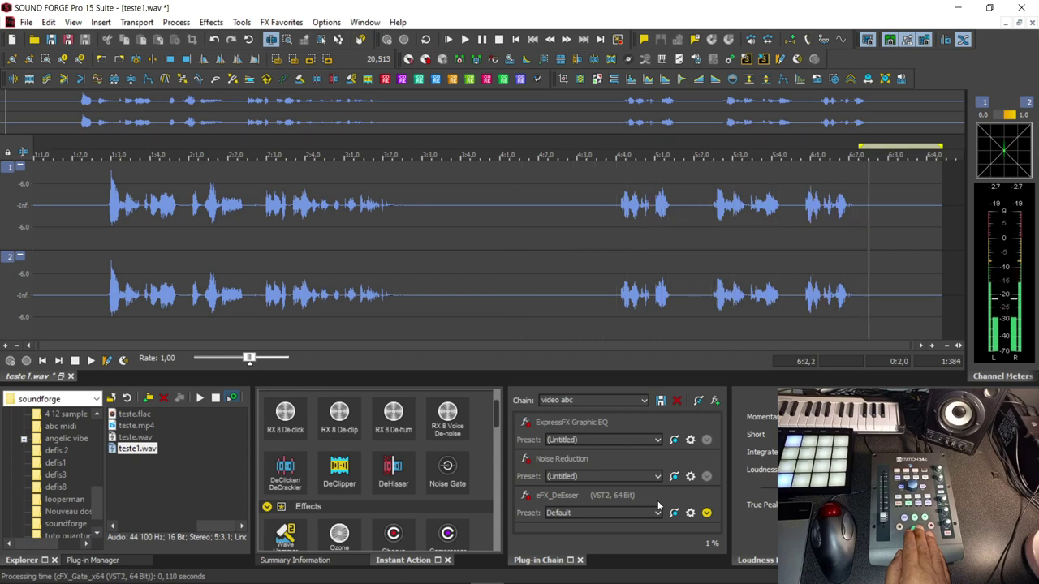
{"action": "key", "text": "space"}
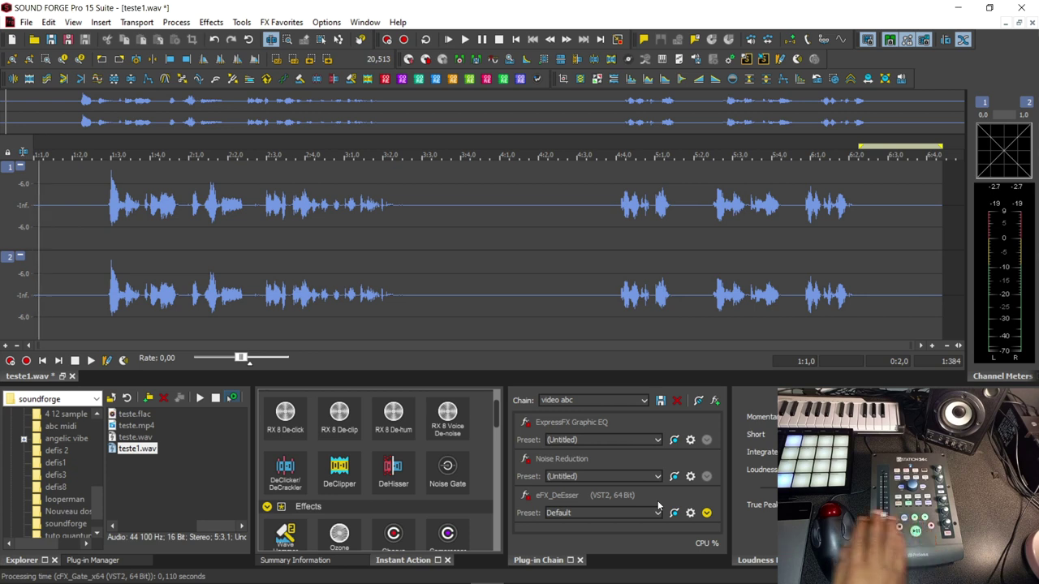
{"action": "left_click", "coordinate": [643, 400]}
{"action": "left_click", "coordinate": [560, 212]}
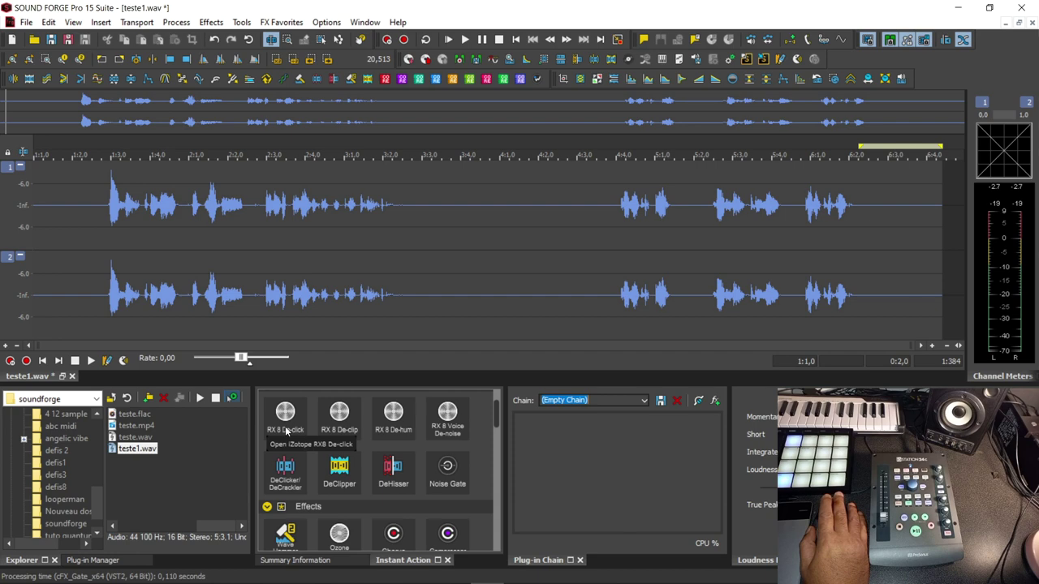
Inspect the RX 8 De-click and RX 8 Voice De-noise effects and close each without processing the file.
{"action": "left_click", "coordinate": [286, 431]}
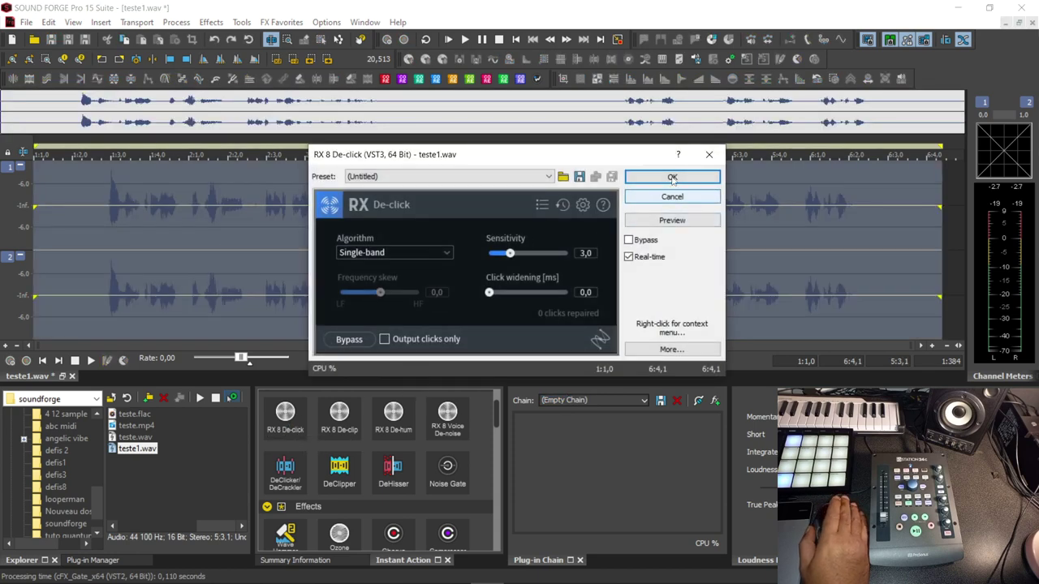
{"action": "left_click", "coordinate": [709, 155]}
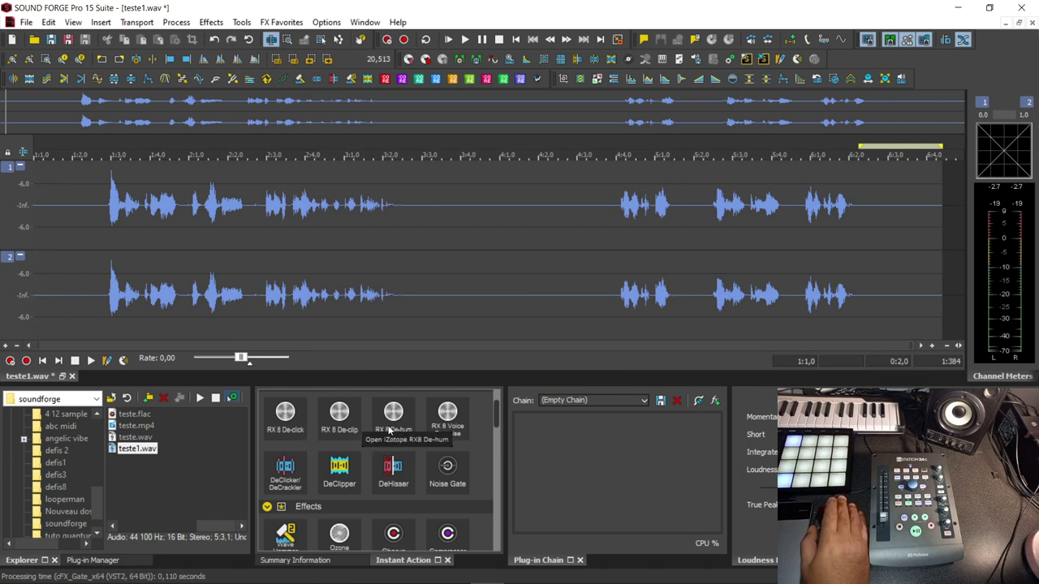
{"action": "left_click", "coordinate": [445, 430]}
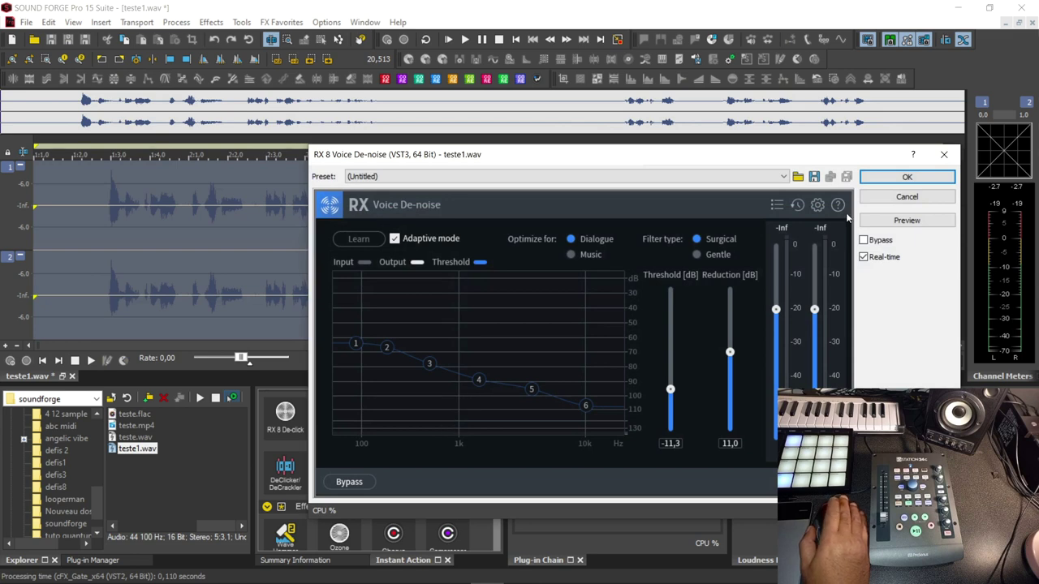
{"action": "left_click", "coordinate": [925, 176]}
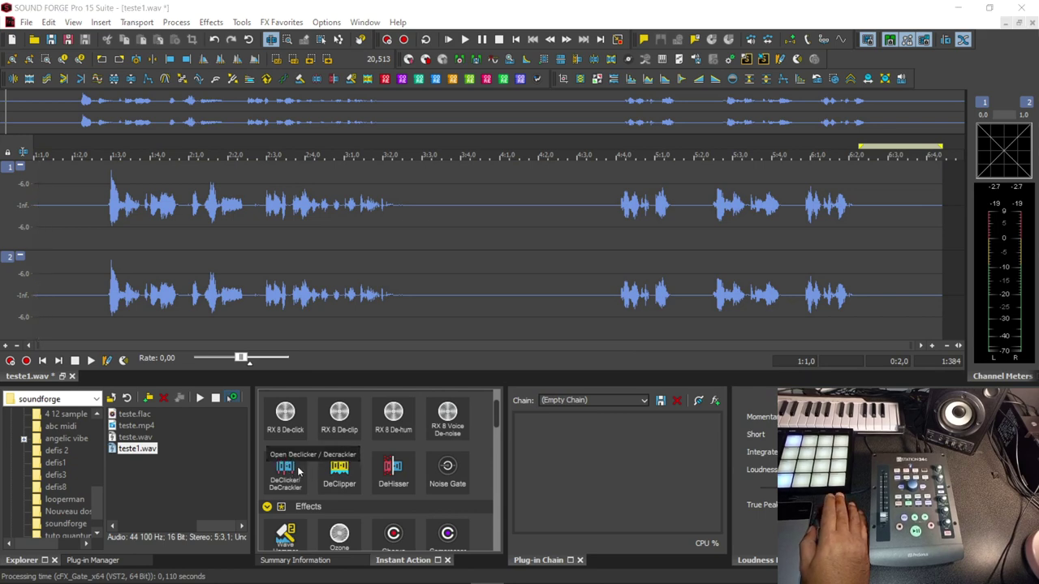
Preview the DeClicker/DeCrackler on the recording, set the Decrackler sensitivity to 35 and apply the effect.
{"action": "left_click", "coordinate": [286, 472]}
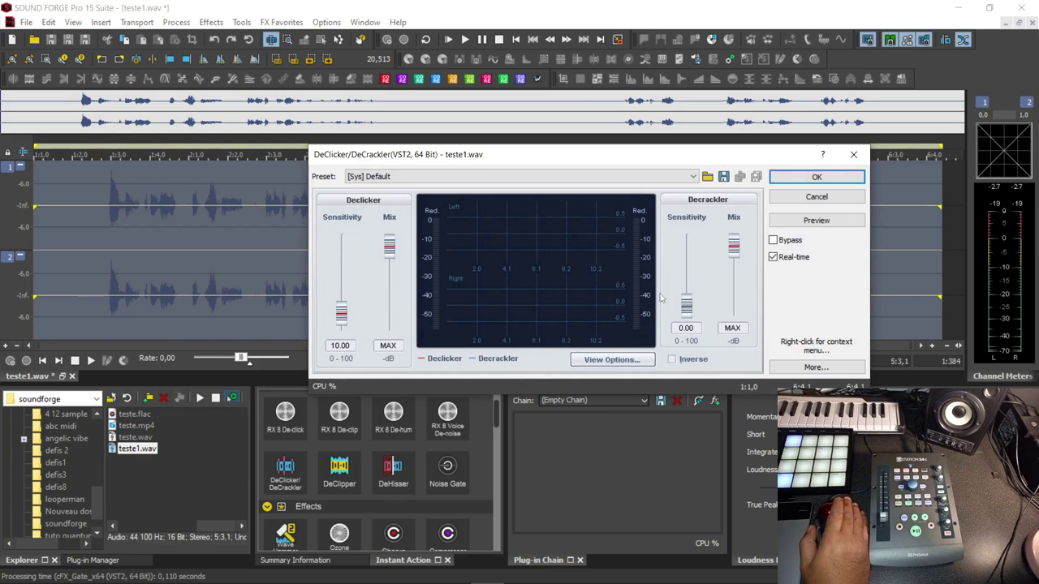
{"action": "left_click", "coordinate": [801, 224]}
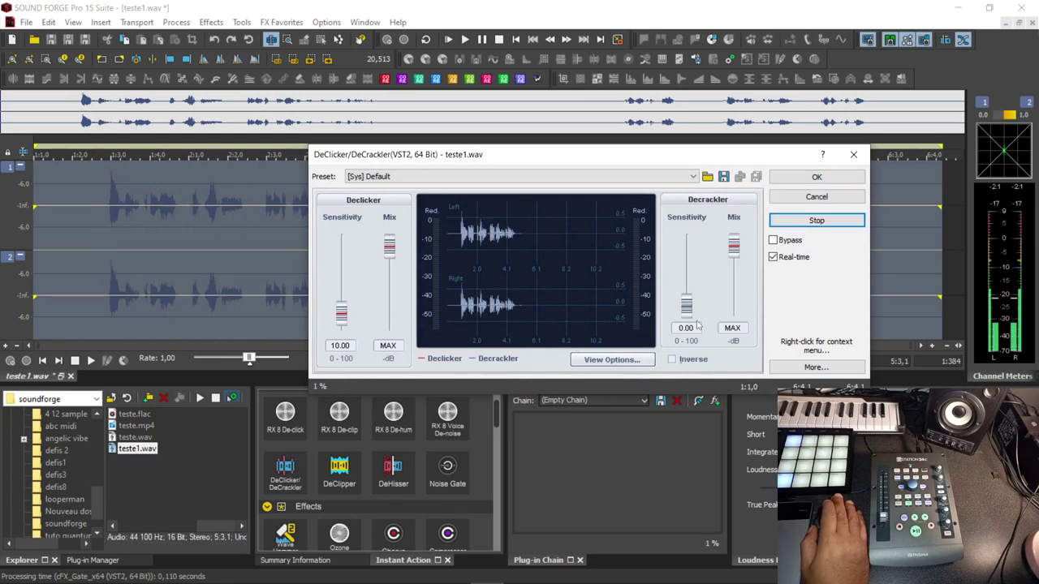
{"action": "left_click_drag", "start_coordinate": [685, 316], "coordinate": [694, 286]}
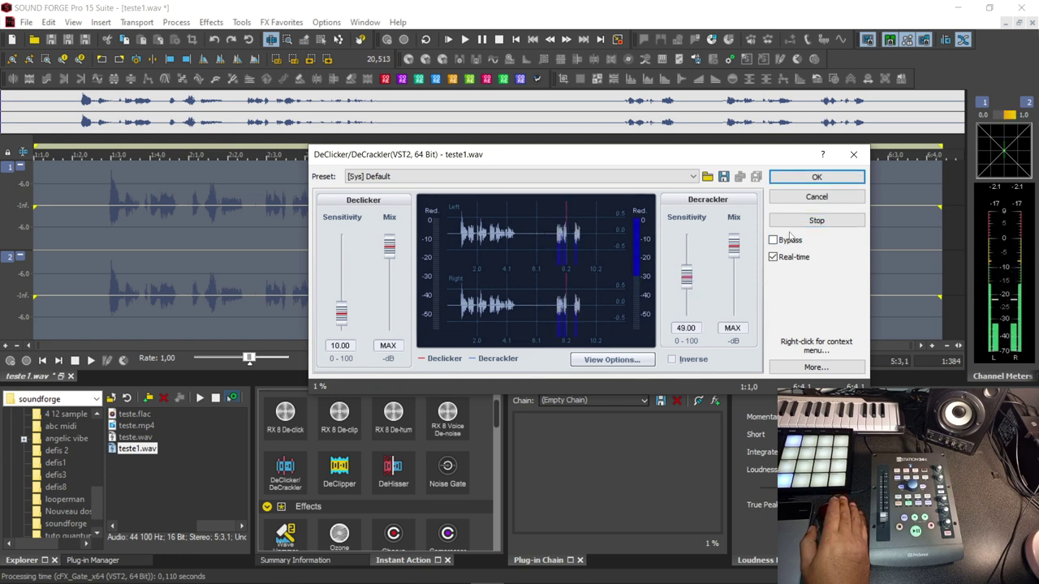
{"action": "left_click_drag", "start_coordinate": [703, 282], "coordinate": [703, 292]}
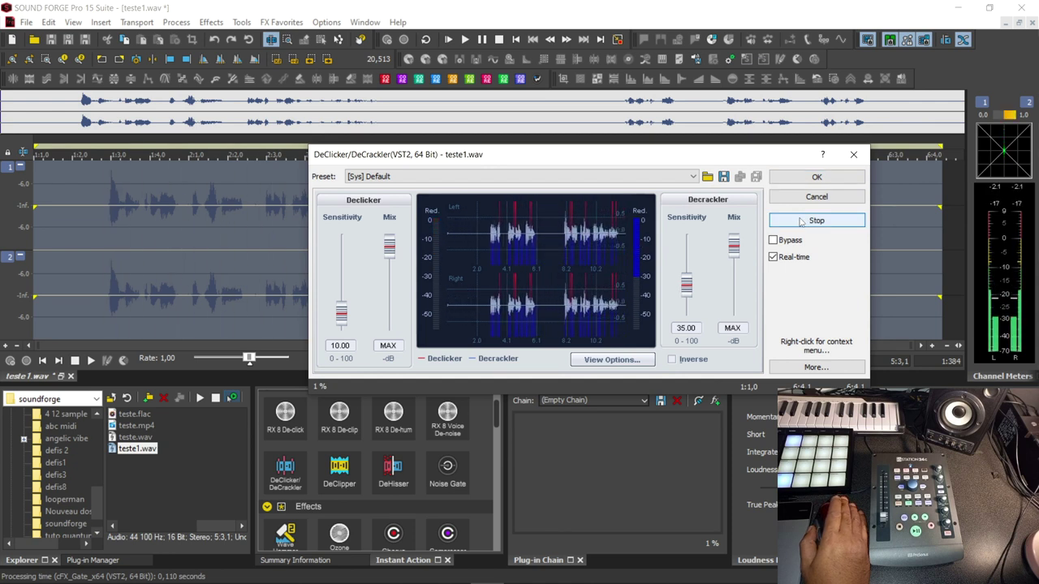
{"action": "left_click", "coordinate": [814, 178]}
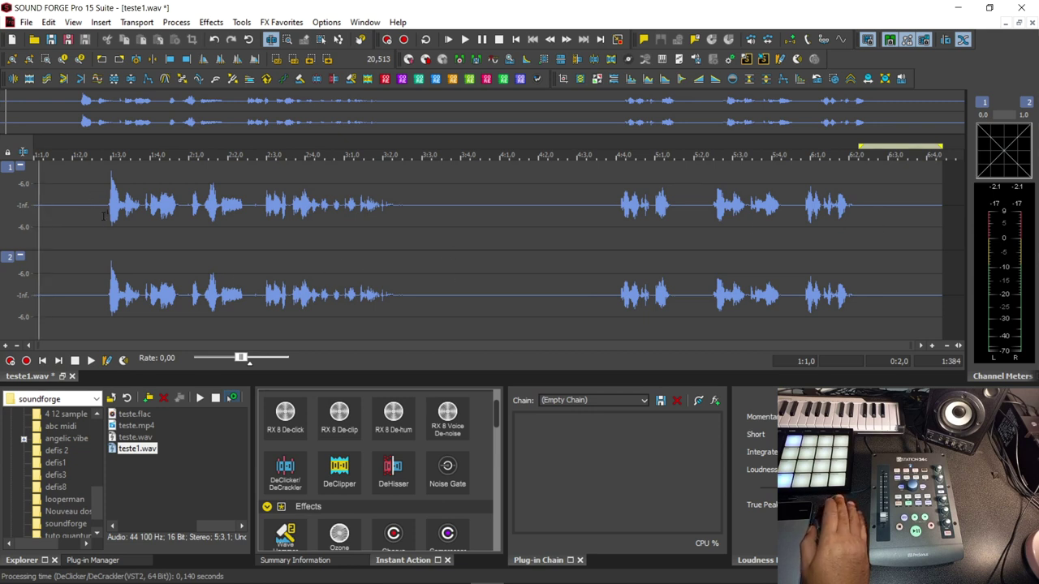
Select the first loud peak of the voice recording and show the volume envelope.
{"action": "left_click_drag", "start_coordinate": [112, 238], "coordinate": [112, 174]}
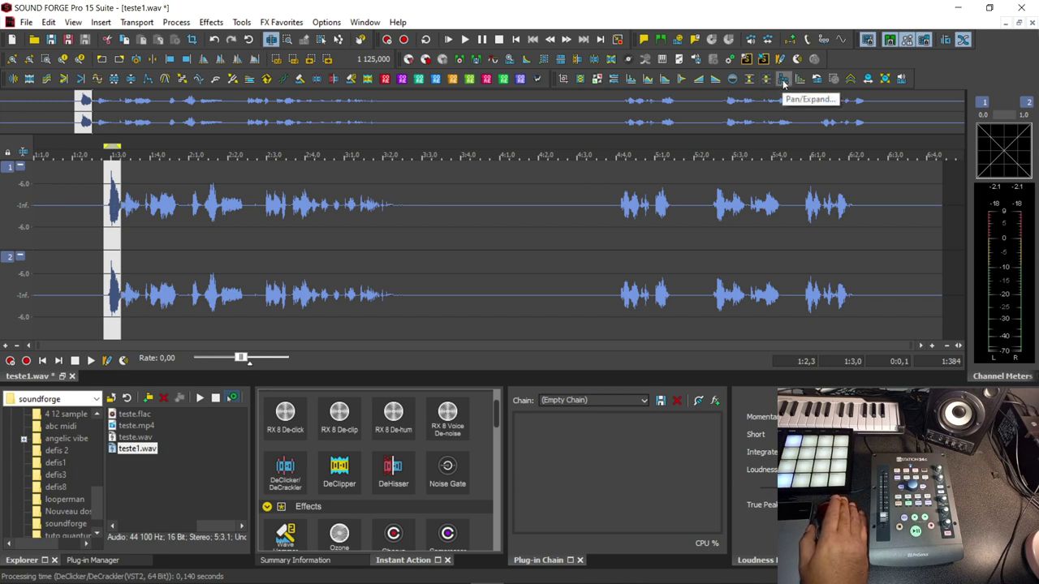
{"action": "right_click", "coordinate": [110, 239]}
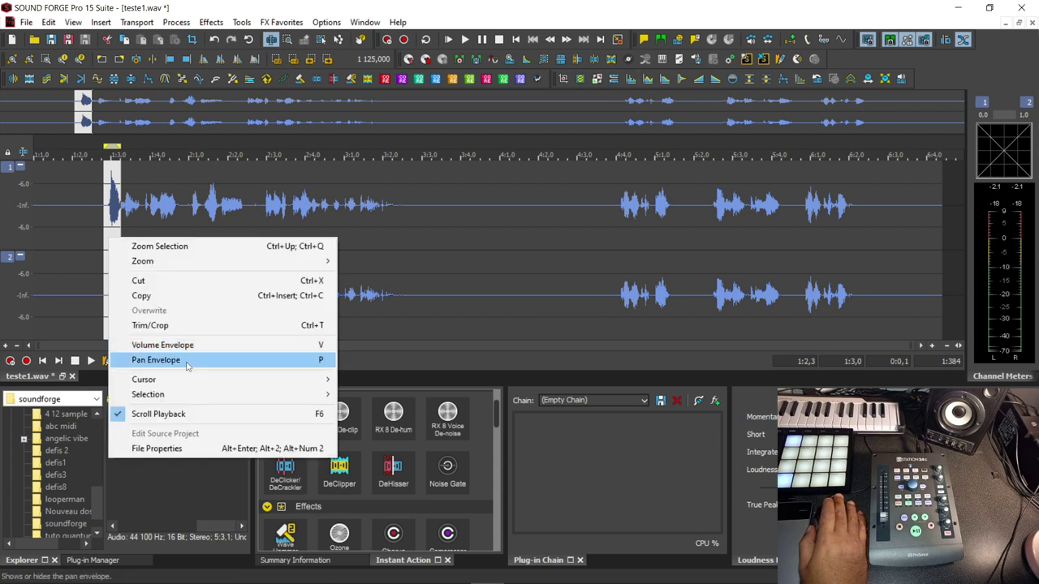
{"action": "left_click", "coordinate": [187, 347]}
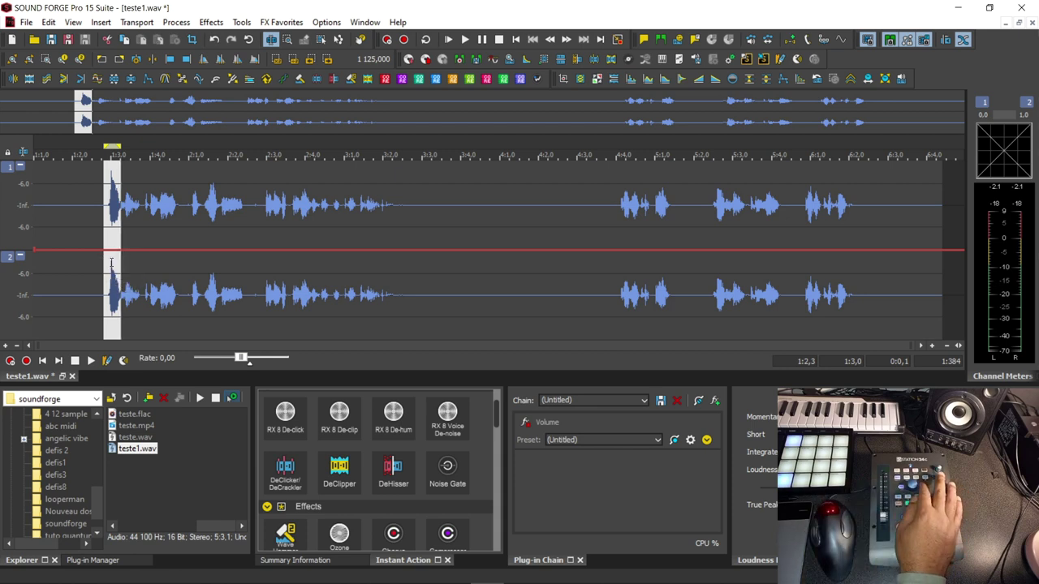
Add three volume envelope points around the first loud peak and pull the middle point down to soften it.
{"action": "key", "text": "Up"}
{"action": "key", "text": "Up"}
{"action": "key", "text": "Up"}
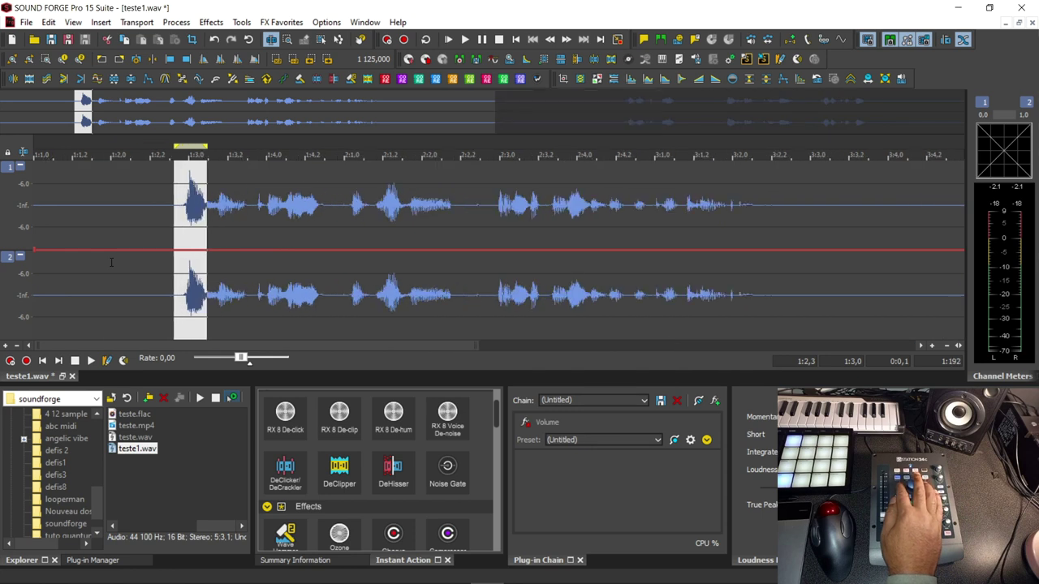
{"action": "key", "text": "Up"}
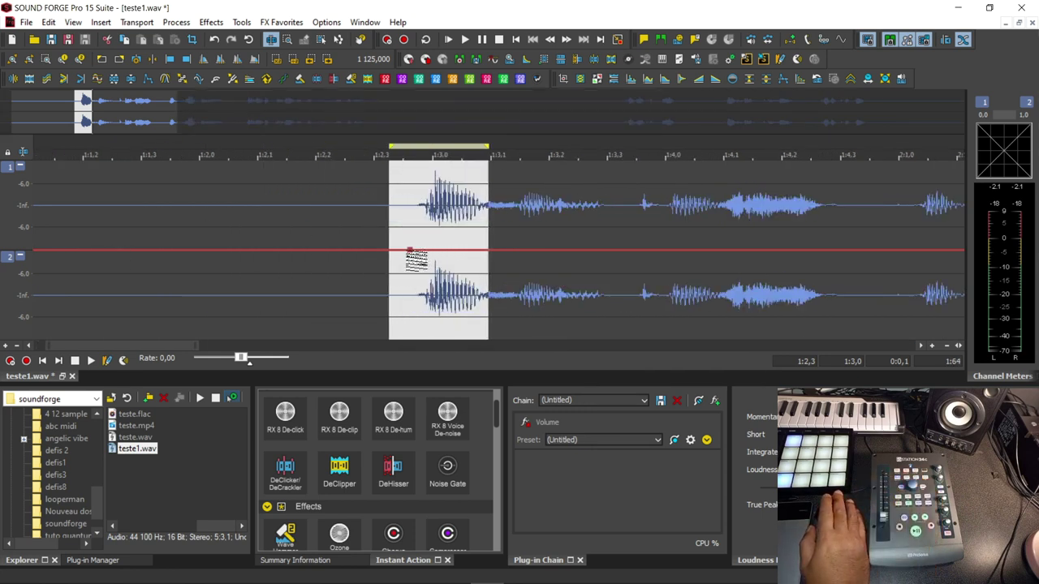
{"action": "double_click", "coordinate": [484, 250]}
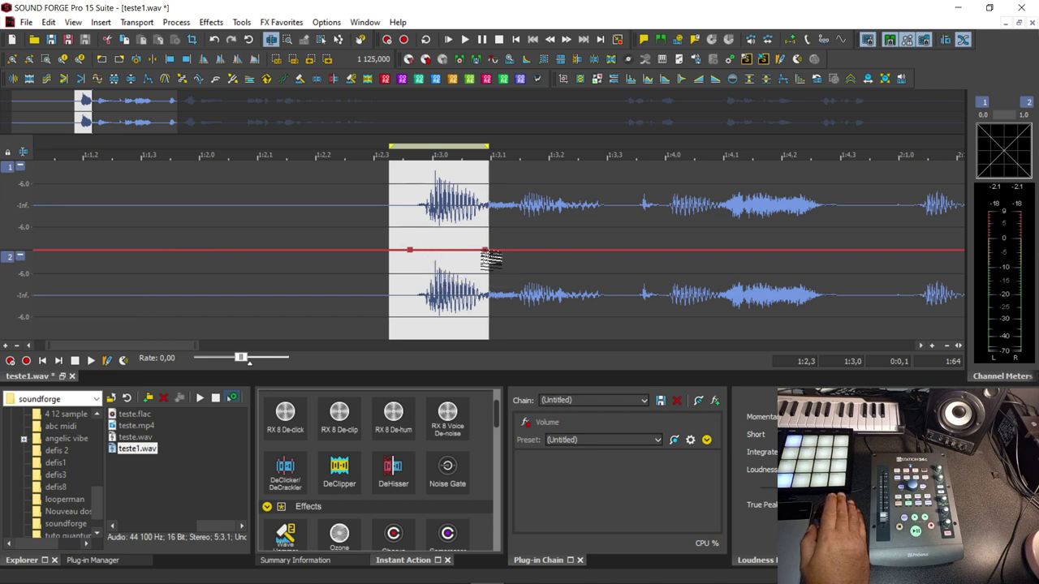
{"action": "double_click", "coordinate": [430, 250]}
{"action": "left_click_drag", "start_coordinate": [431, 251], "coordinate": [431, 263]}
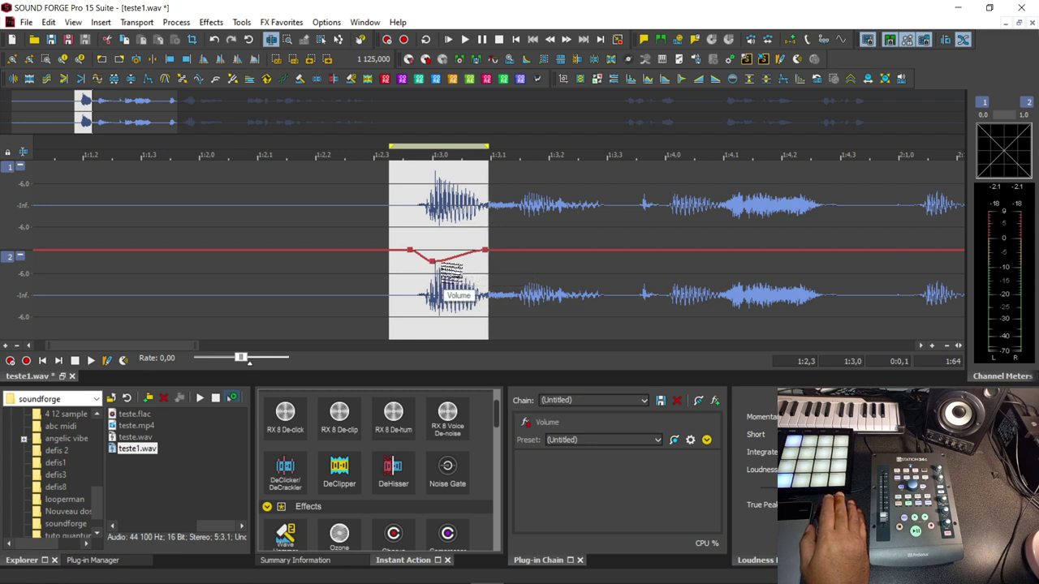
Play the recording from just before the softened peak and save teste1.wav with the volume change.
{"action": "left_click", "coordinate": [331, 240]}
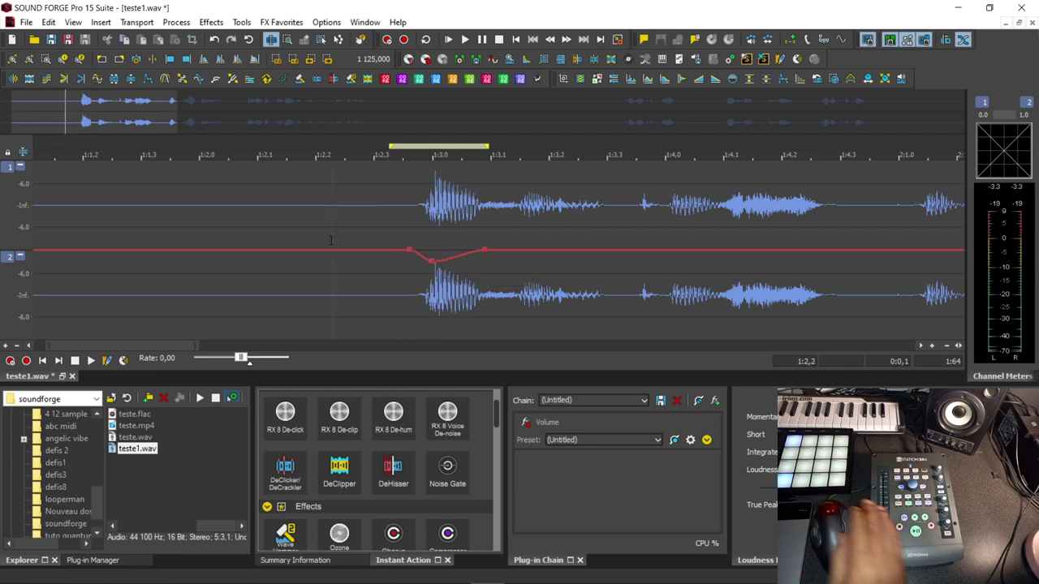
{"action": "key", "text": "space"}
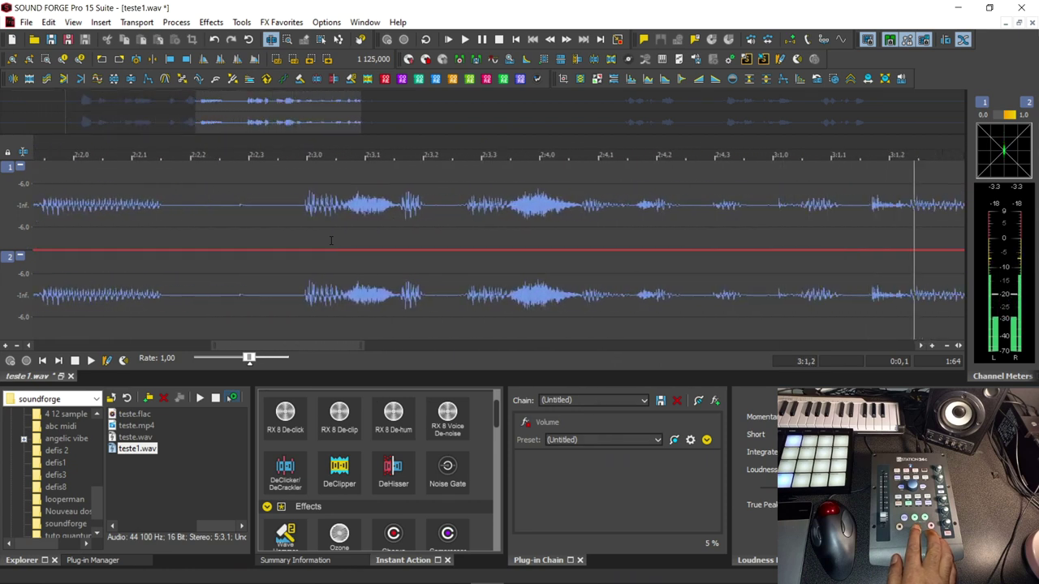
{"action": "key", "text": "space"}
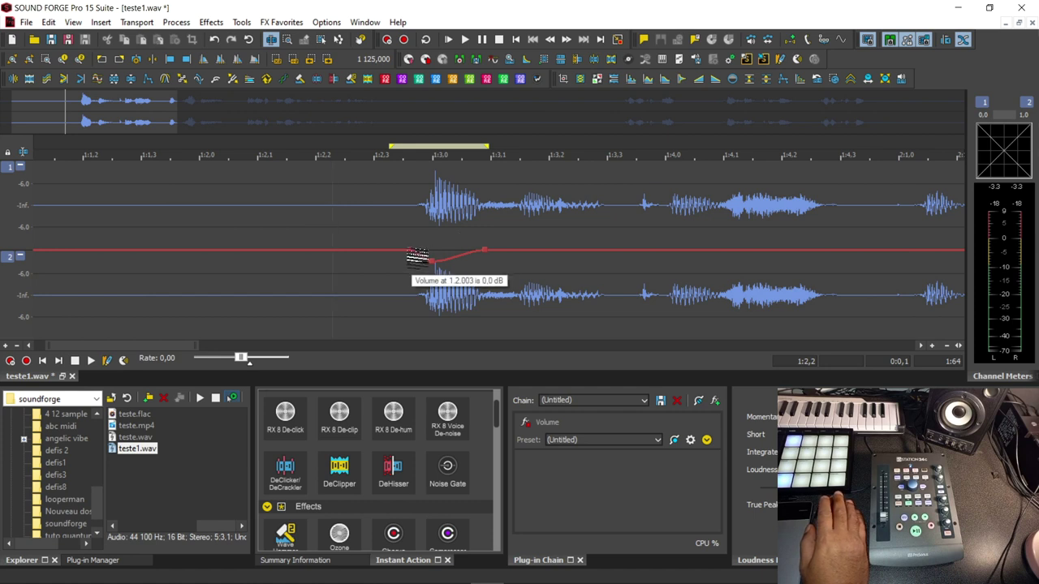
{"action": "key", "text": "ctrl+s"}
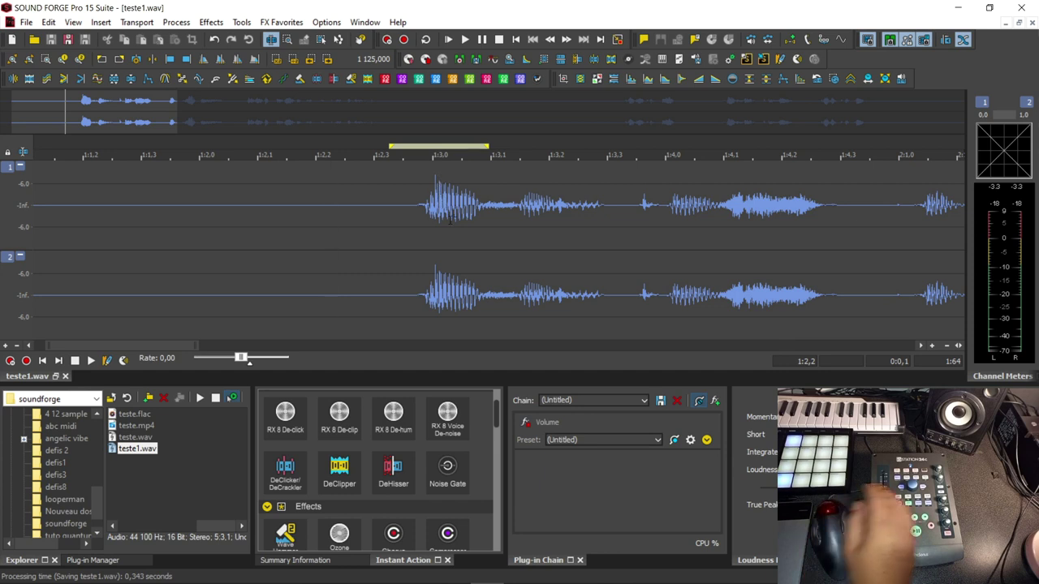
Close teste1.wav and open the video file teste.mp4 for editing.
{"action": "key", "text": "Up"}
{"action": "key", "text": "Down"}
{"action": "key", "text": "Down"}
{"action": "key", "text": "Down"}
{"action": "key", "text": "Down"}
{"action": "key", "text": "Down"}
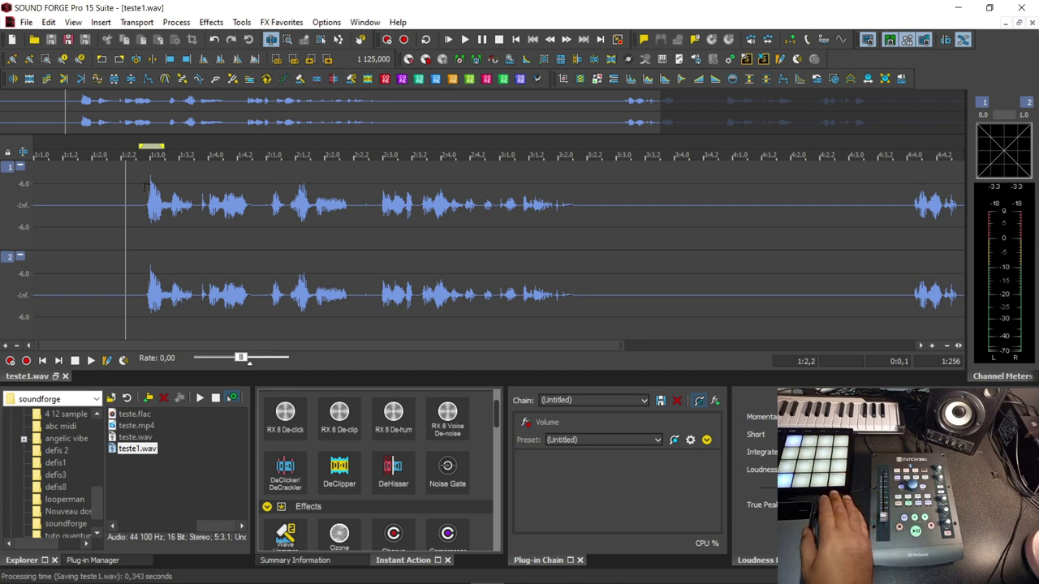
{"action": "left_click", "coordinate": [1033, 23]}
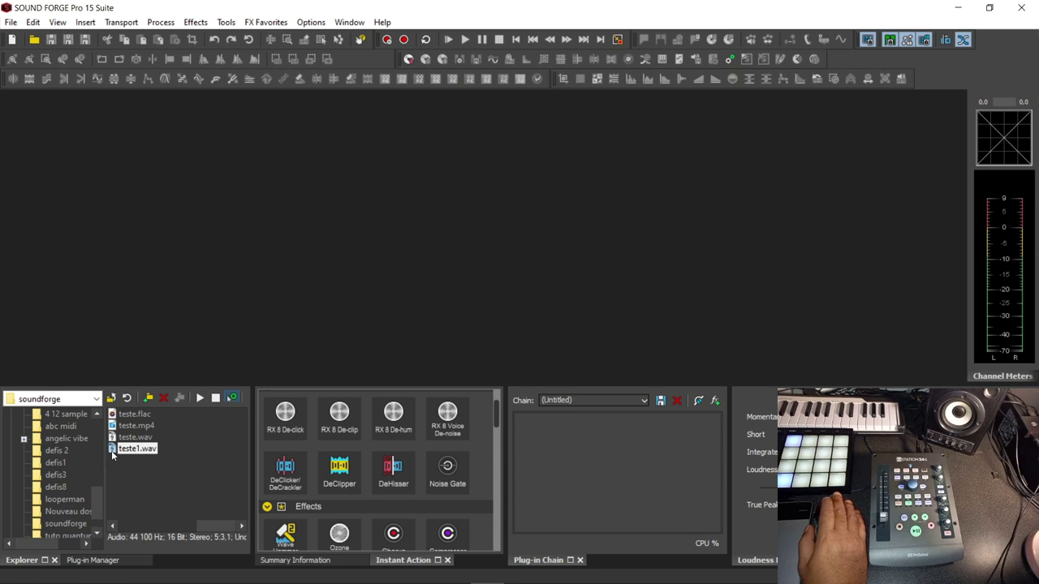
{"action": "left_click", "coordinate": [132, 426]}
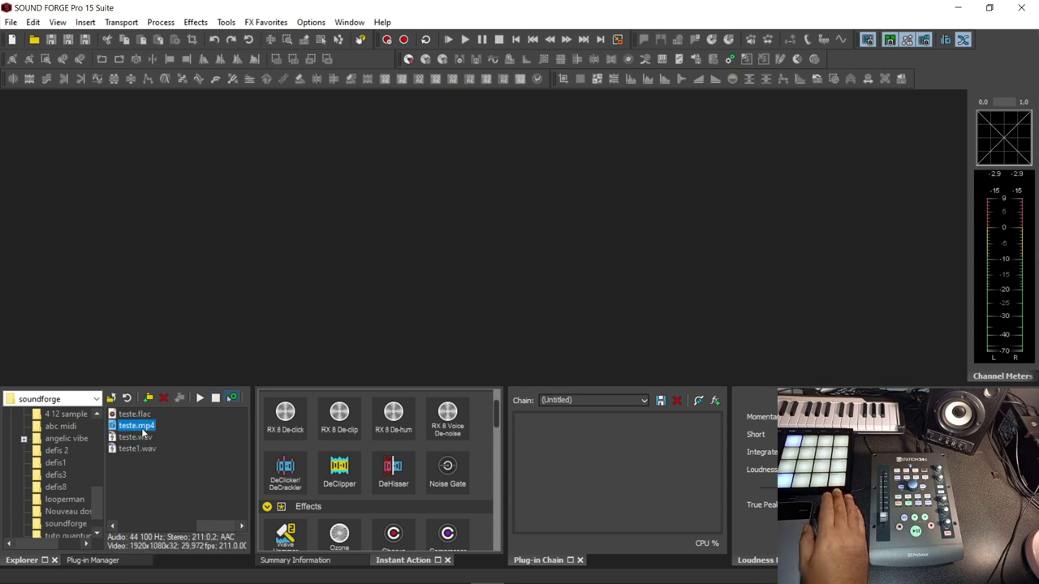
{"action": "left_click_drag", "start_coordinate": [330, 243], "coordinate": [318, 230]}
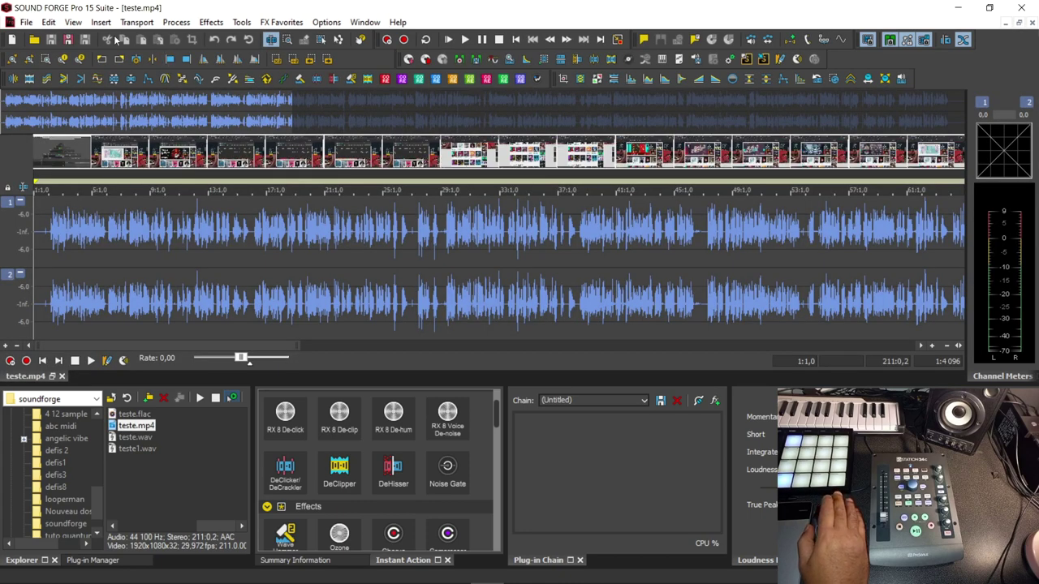
Show the video preview, play the video with its sound and move the preview aside to uncover the waveform.
{"action": "left_click", "coordinate": [73, 22]}
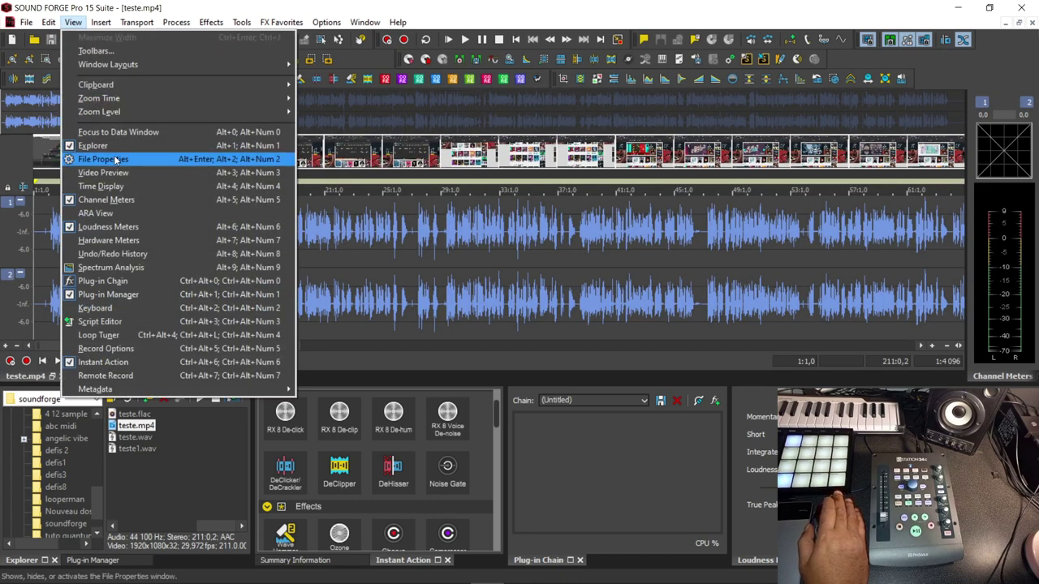
{"action": "left_click", "coordinate": [81, 173]}
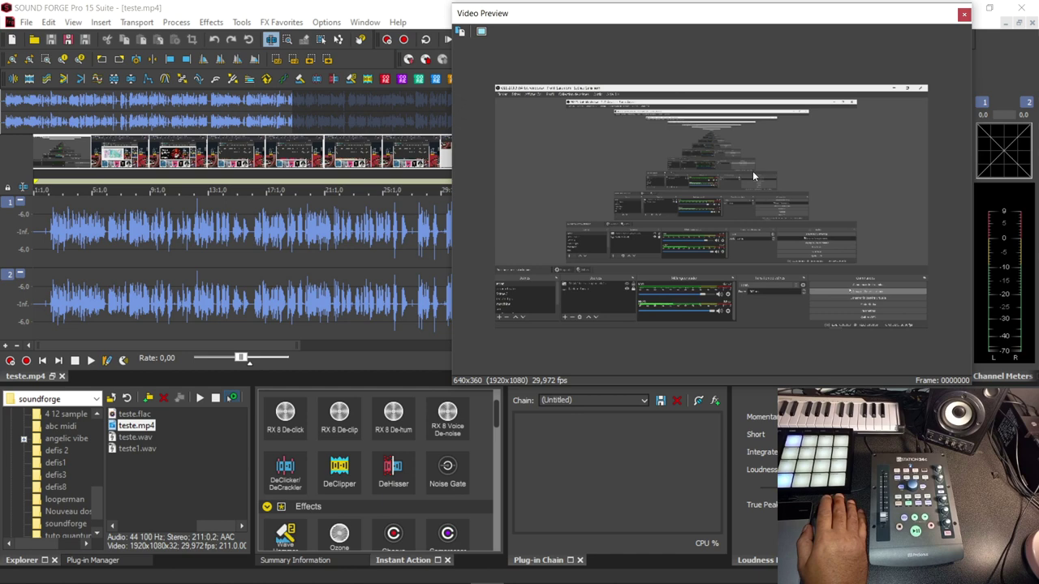
{"action": "key", "text": "space"}
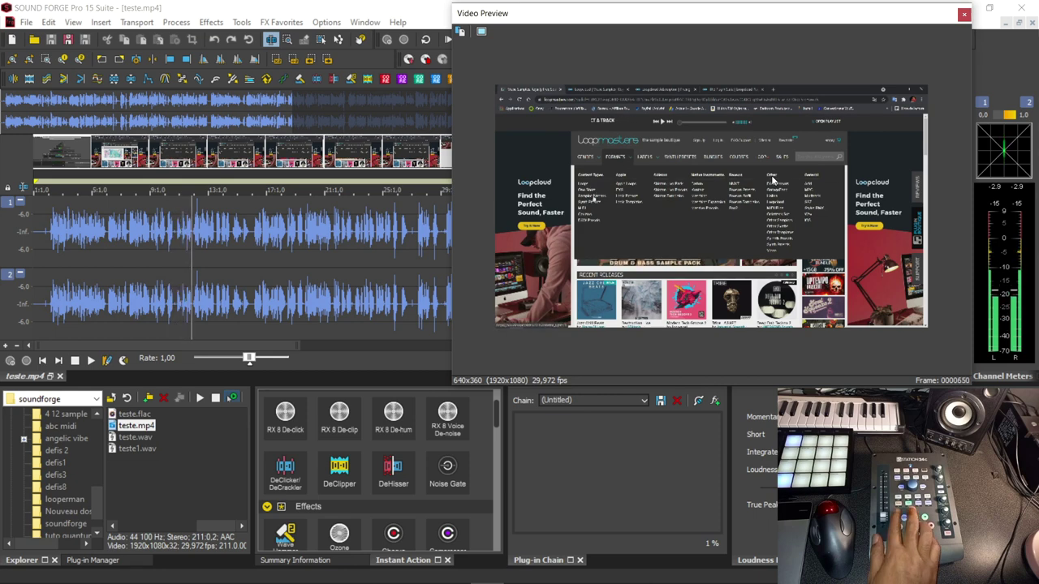
{"action": "key", "text": "space"}
{"action": "left_click_drag", "start_coordinate": [568, 12], "coordinate": [662, 0]}
Load the video abc plug-in chain on teste.mp4 and play the video through it from near the start.
{"action": "left_click", "coordinate": [643, 400]}
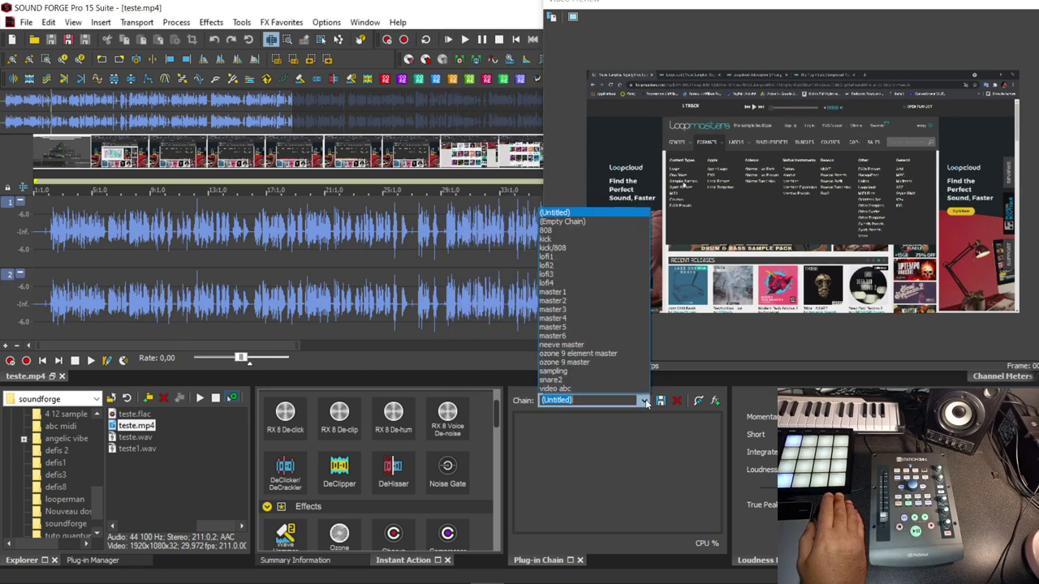
{"action": "left_click", "coordinate": [558, 390]}
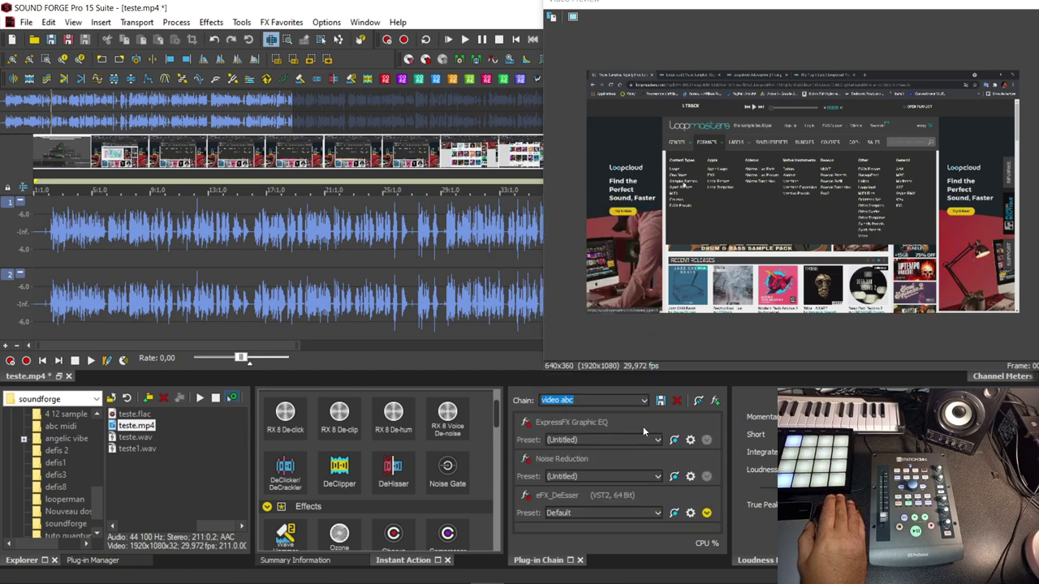
{"action": "left_click", "coordinate": [657, 426]}
{"action": "left_click", "coordinate": [45, 252]}
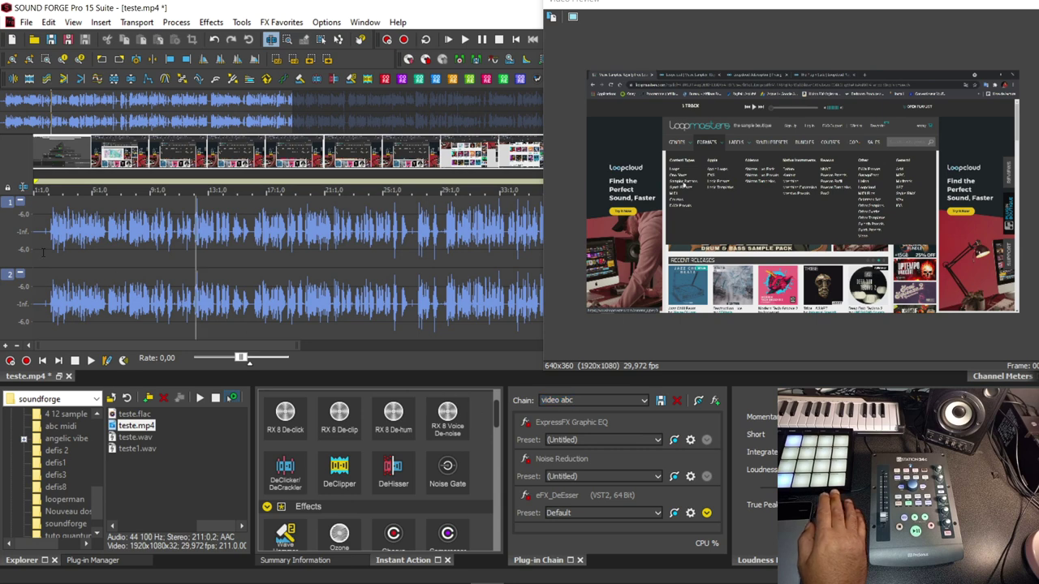
{"action": "key", "text": "space"}
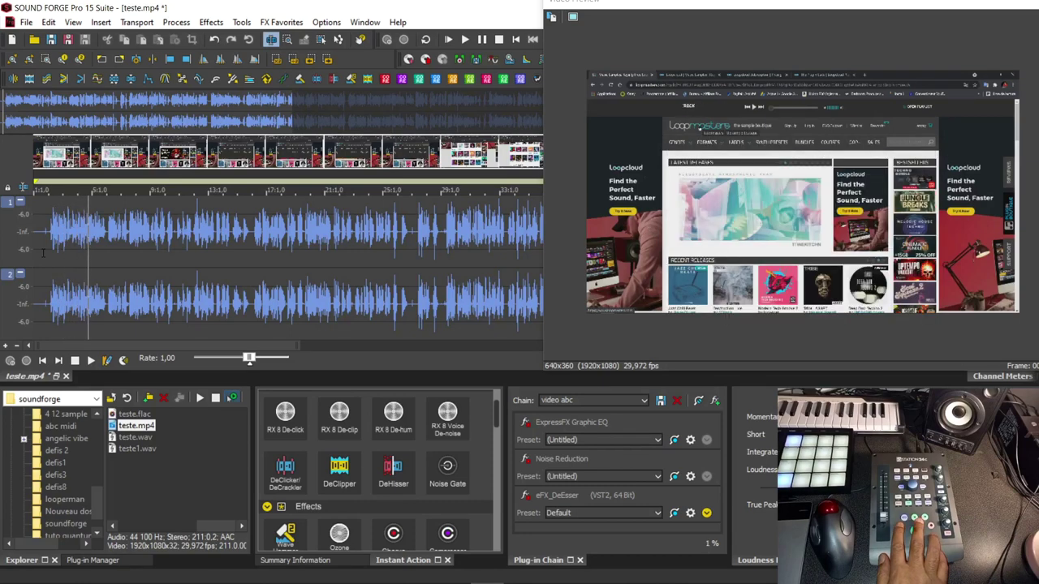
{"action": "key", "text": "space"}
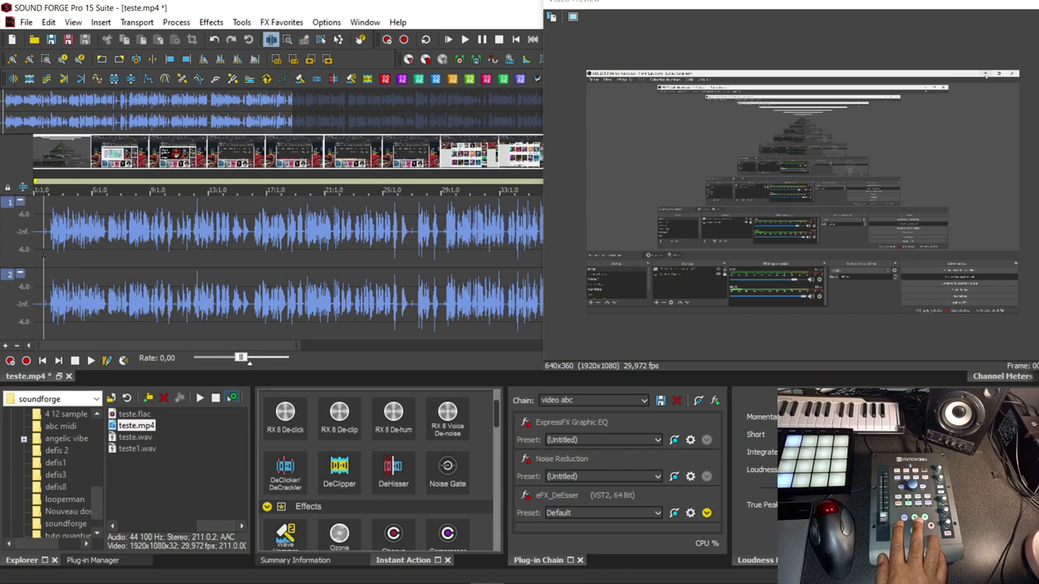
While the video plays, set the chain's Graphic EQ gains to 113 Hz: -17.7 dB, 225: -2.1, 450: 1.2, 900: 2.4, 1.8k: 1.9, 3.6k: 0.0, 7.2k: -5.1.
{"action": "left_click", "coordinate": [690, 439]}
{"action": "left_click_drag", "start_coordinate": [487, 214], "coordinate": [378, 239]}
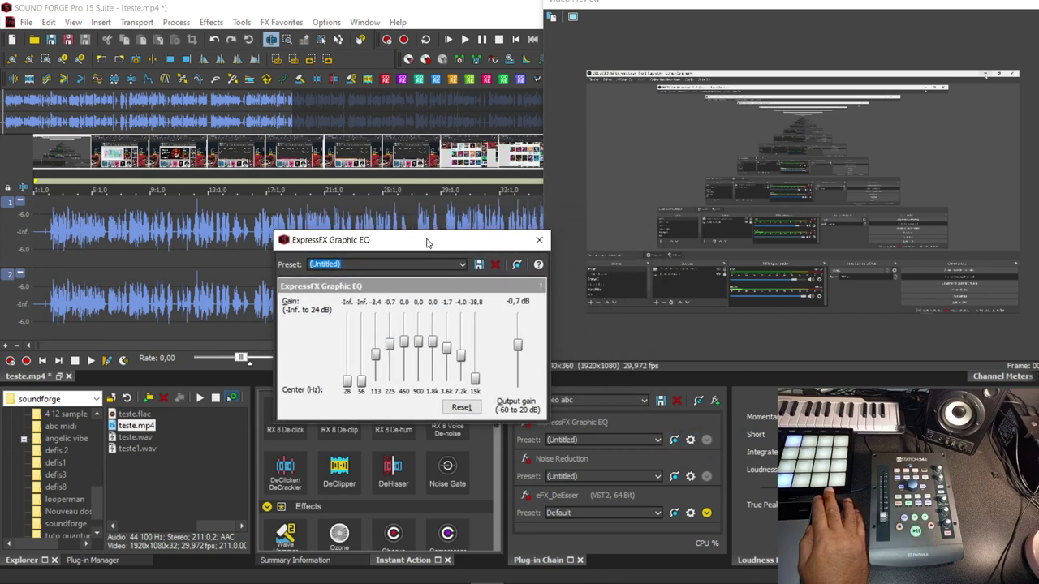
{"action": "scroll", "coordinate": [430, 345], "scroll_direction": "up", "scroll_amount": 3}
{"action": "key", "text": "space"}
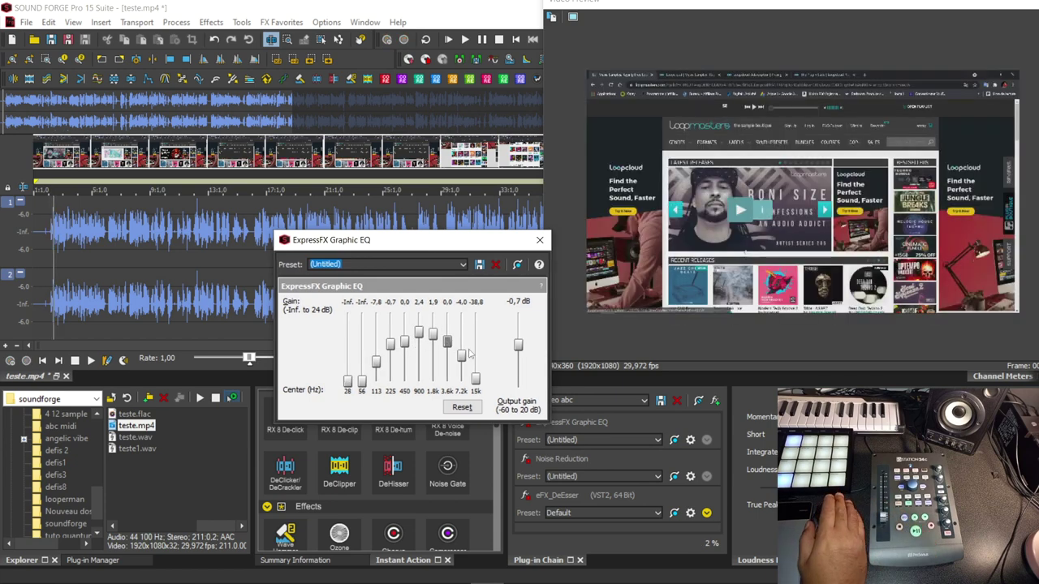
{"action": "left_click_drag", "start_coordinate": [376, 361], "coordinate": [407, 339]}
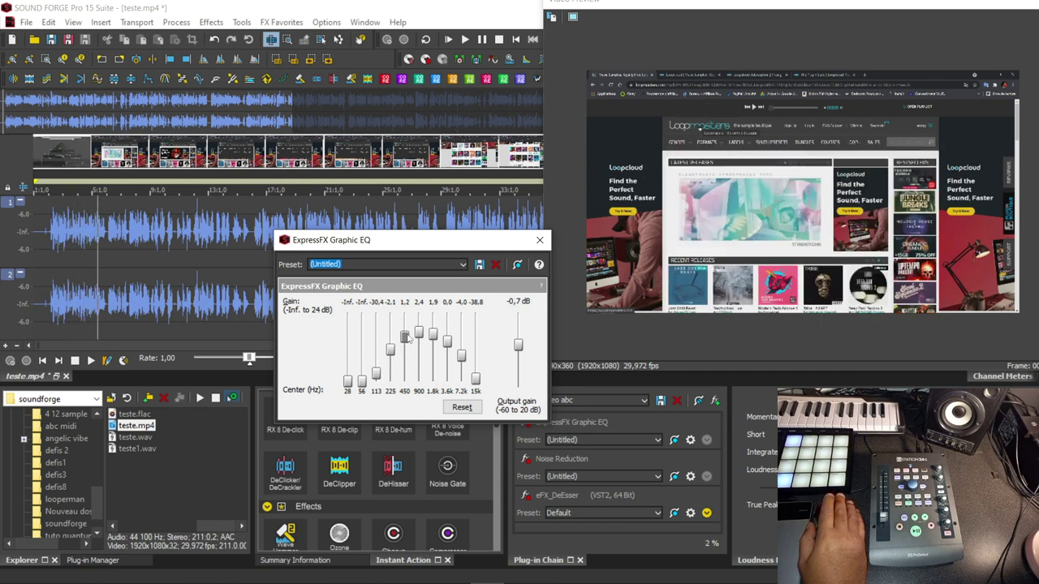
{"action": "left_click_drag", "start_coordinate": [462, 355], "coordinate": [464, 359]}
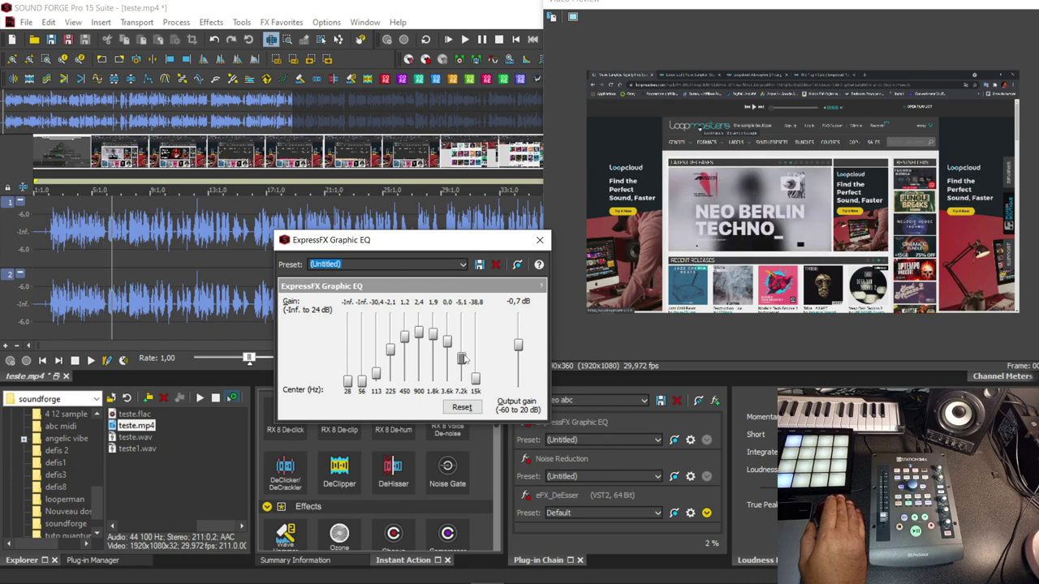
{"action": "left_click_drag", "start_coordinate": [379, 374], "coordinate": [385, 369]}
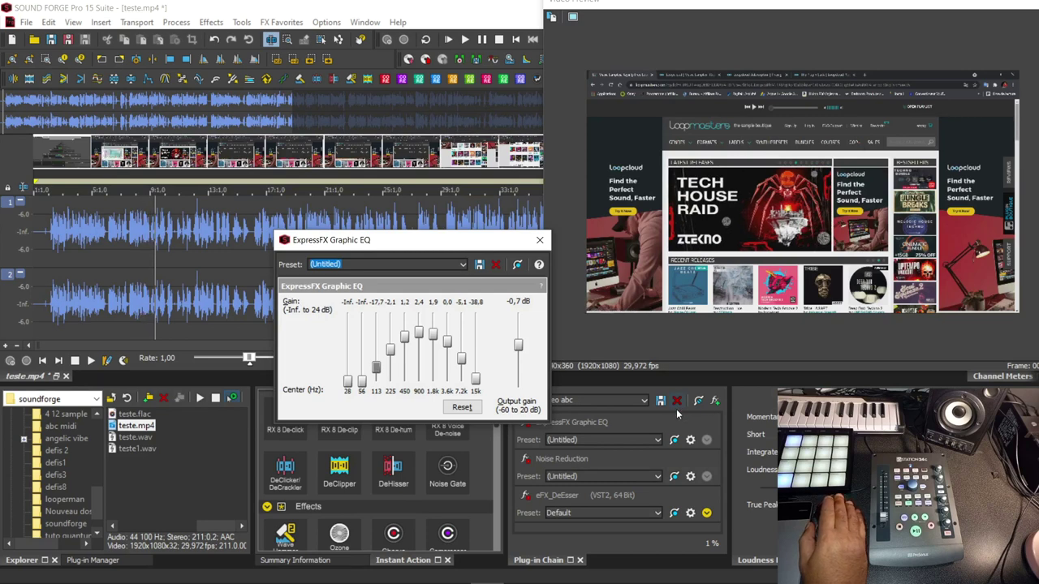
Toggle the plug-in chain's bypass to compare the sound, close the Graphic EQ window and stop playback.
{"action": "left_click", "coordinate": [702, 402]}
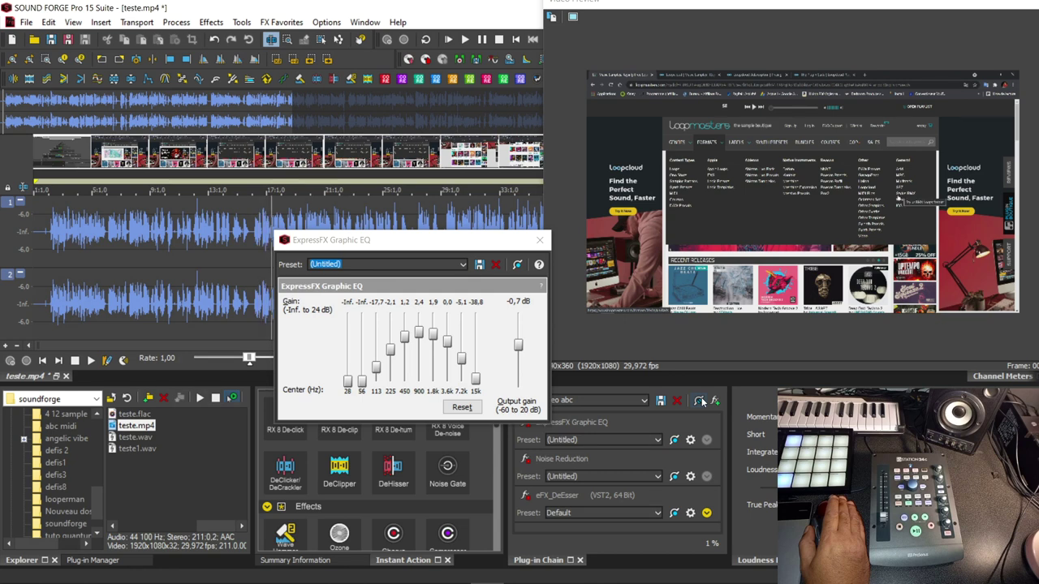
{"action": "left_click", "coordinate": [540, 242]}
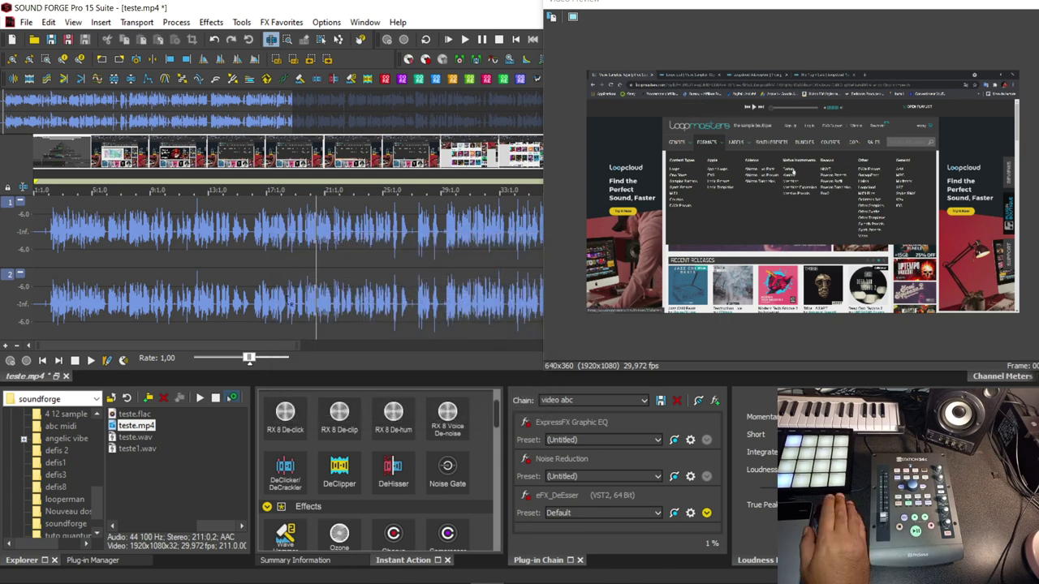
{"action": "key", "text": "space"}
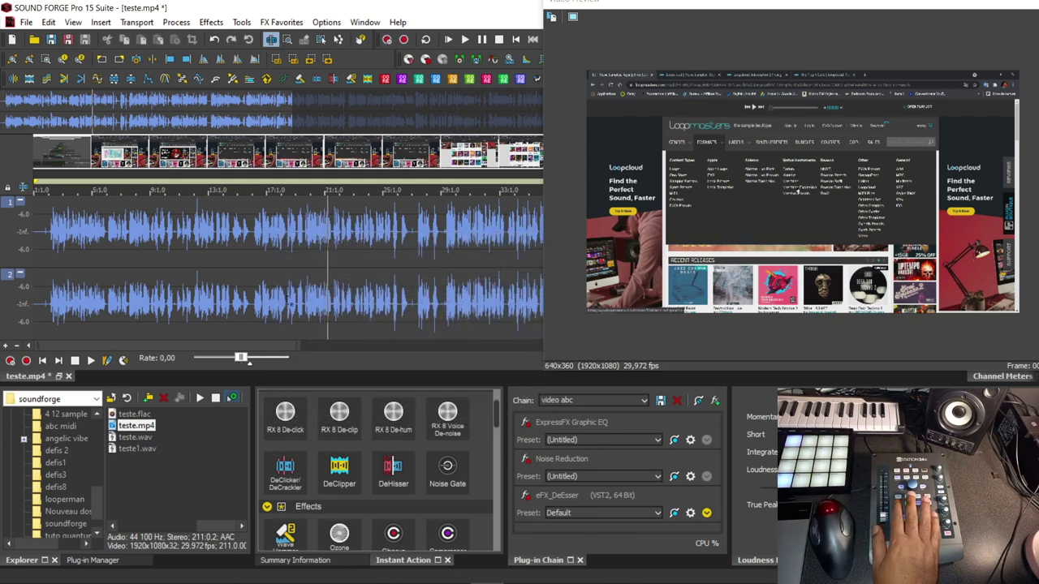
Listen to the speech in teste.mp4 around 16:3,3 to locate the start of the phrase to silence.
{"action": "left_click", "coordinate": [255, 256]}
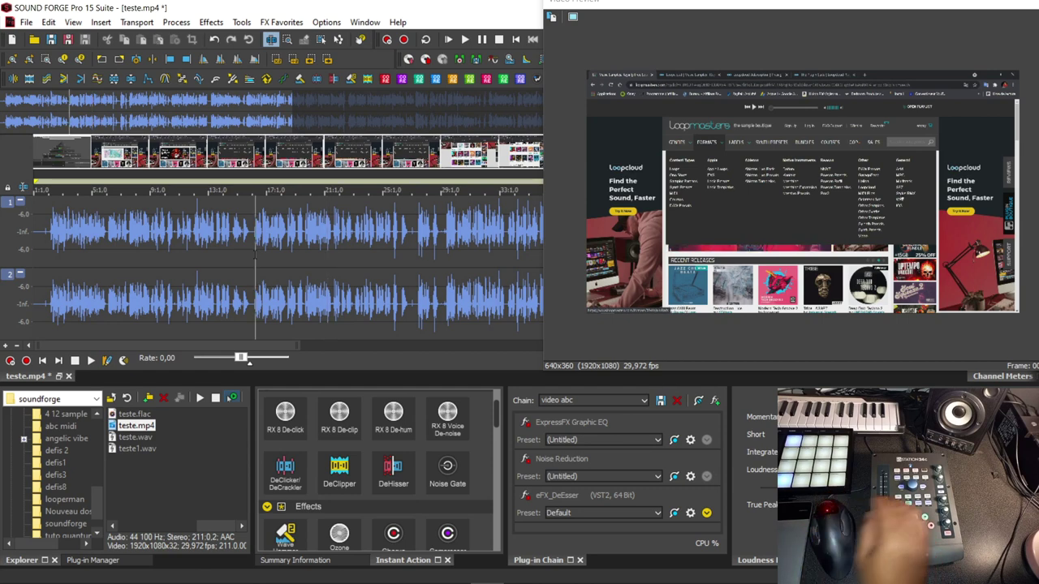
{"action": "key", "text": "space"}
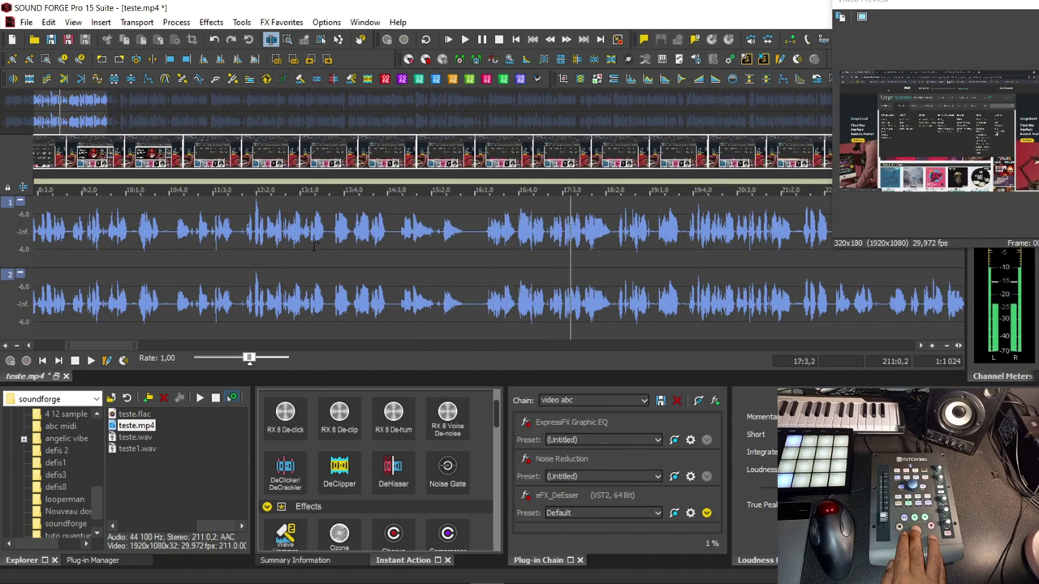
{"action": "key", "text": "space"}
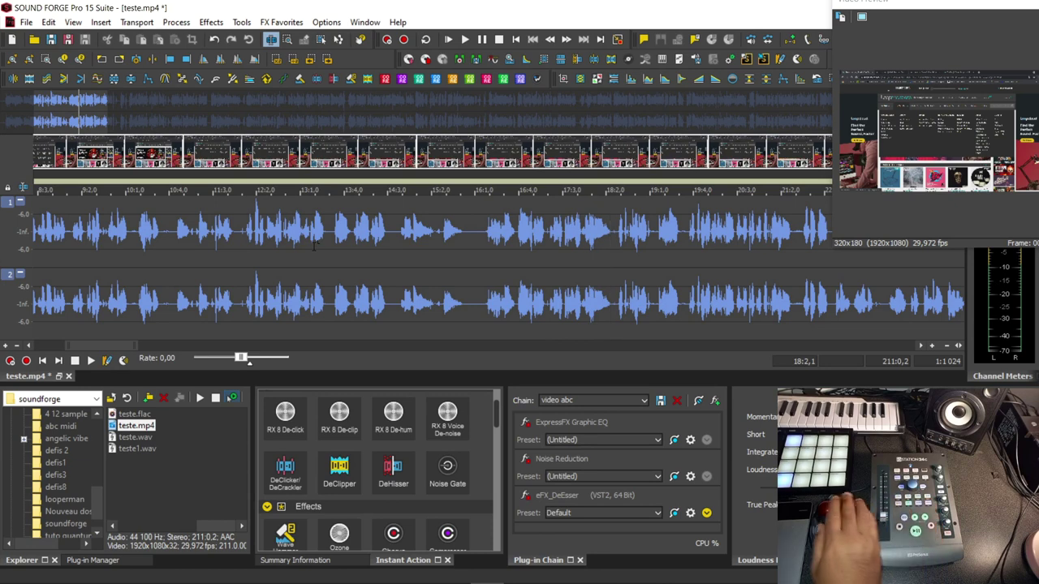
{"action": "left_click", "coordinate": [514, 255]}
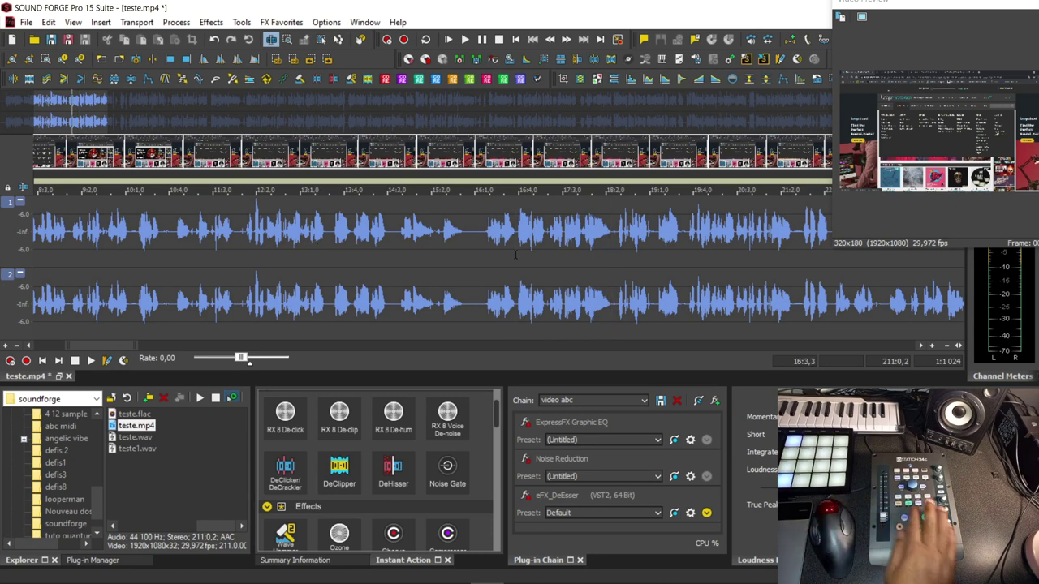
{"action": "key", "text": "space"}
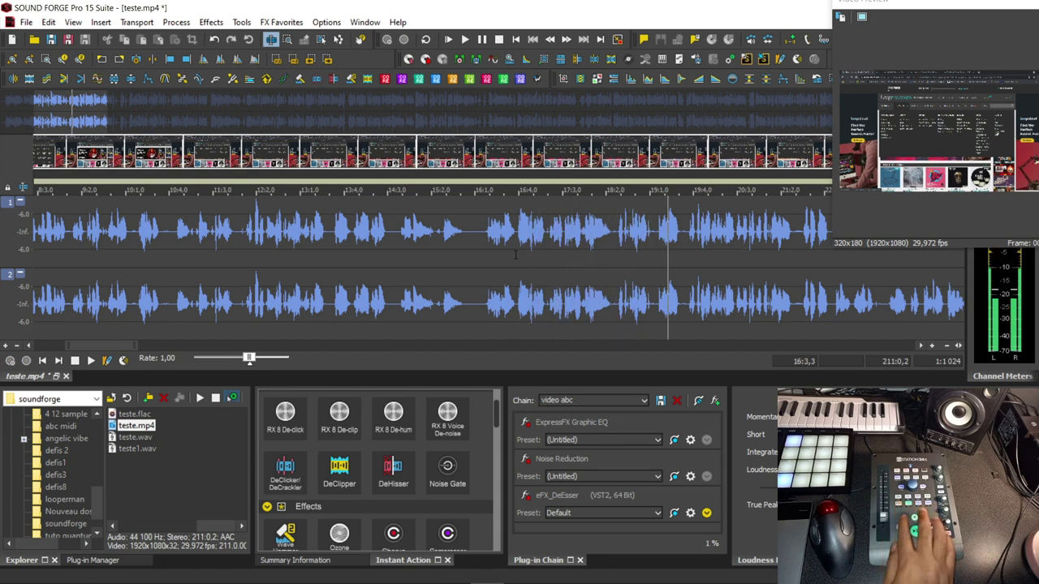
{"action": "key", "text": "space"}
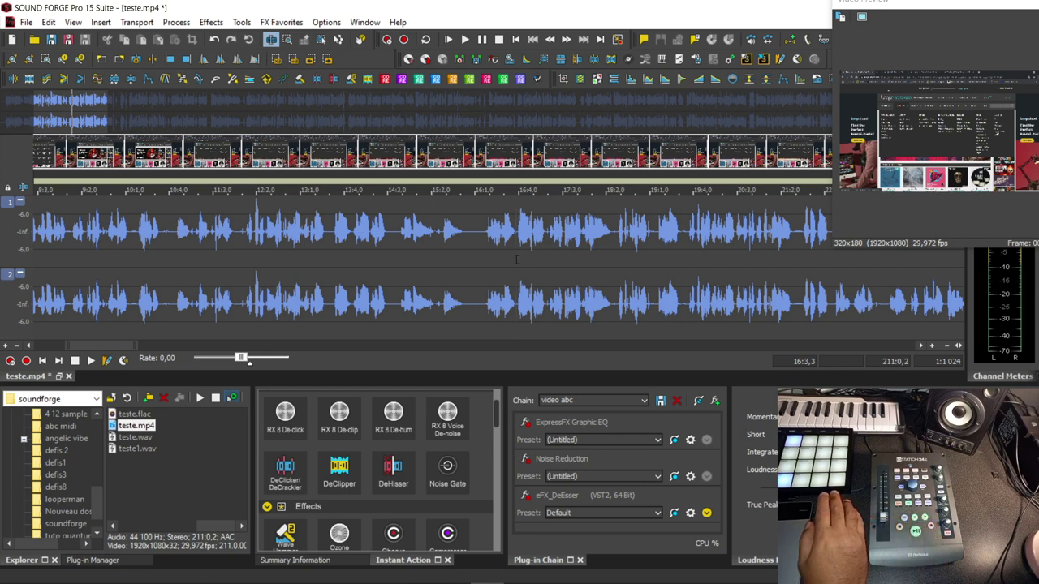
Select the phrase from 16:3,3 to 17:2,0, check its edges by playing across it, and mute it.
{"action": "left_click_drag", "start_coordinate": [517, 258], "coordinate": [549, 262]}
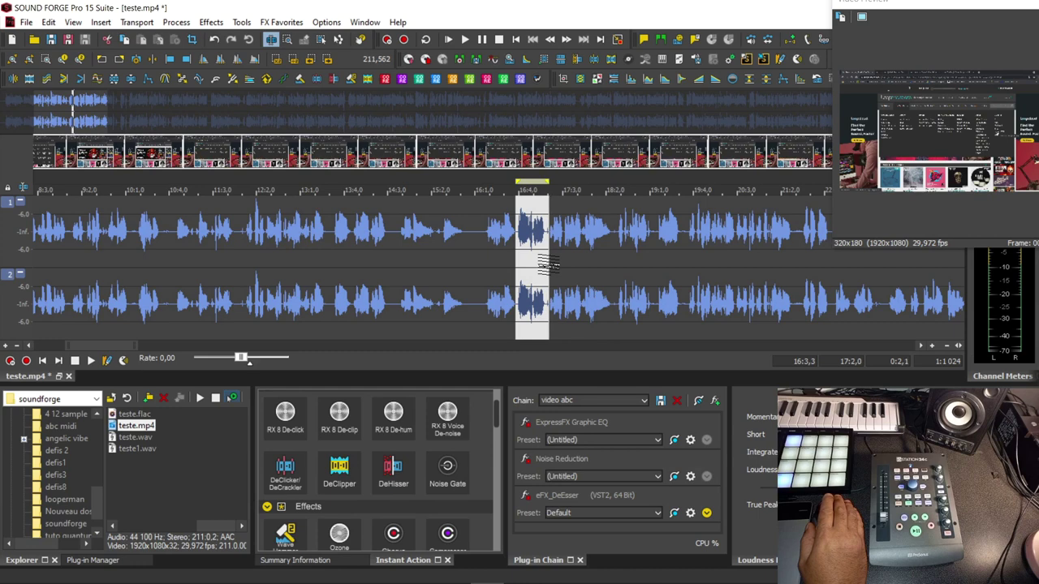
{"action": "key", "text": "Down"}
{"action": "key", "text": "Down"}
{"action": "key", "text": "Down"}
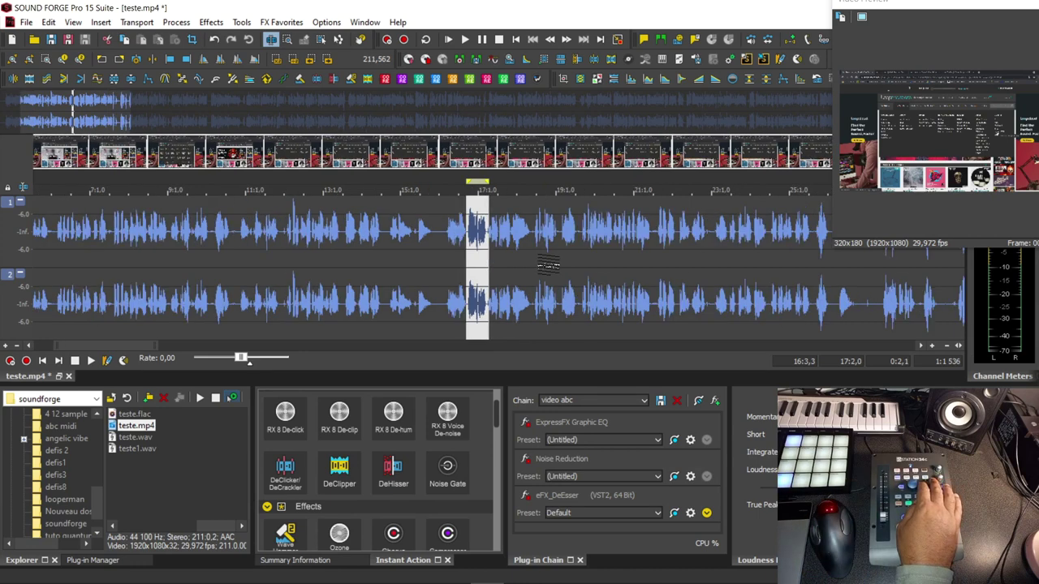
{"action": "key", "text": "Up"}
{"action": "key", "text": "Up"}
{"action": "key", "text": "Up"}
{"action": "key", "text": "Up"}
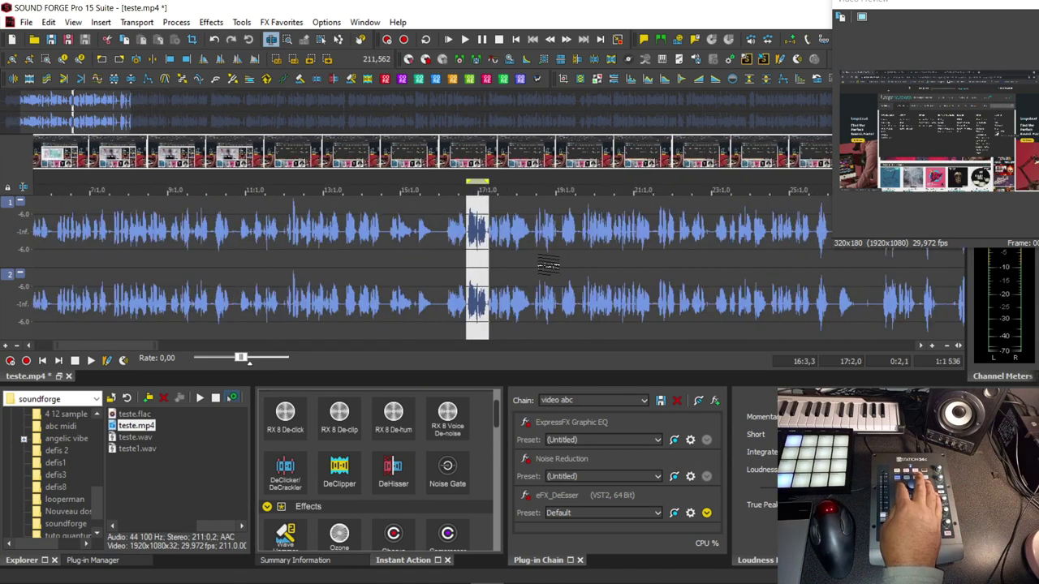
{"action": "key", "text": "Up"}
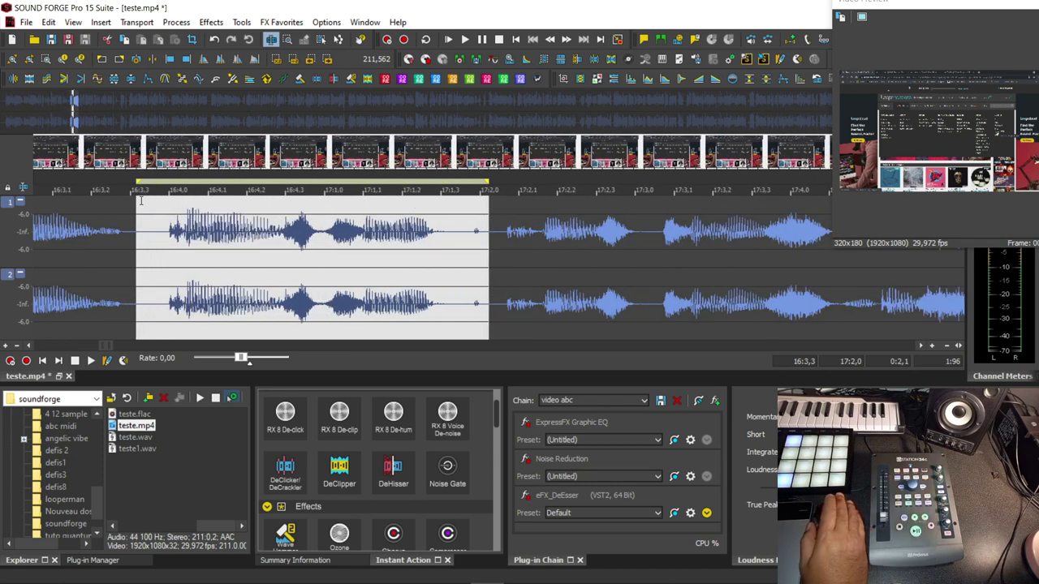
{"action": "left_click", "coordinate": [125, 243]}
{"action": "key", "text": "space"}
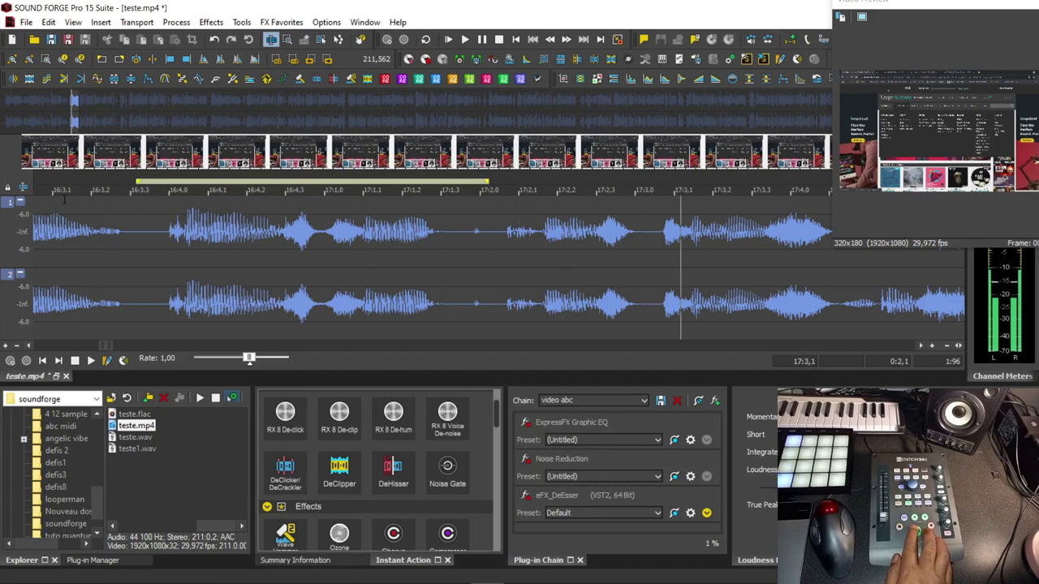
{"action": "left_click_drag", "start_coordinate": [156, 244], "coordinate": [498, 259]}
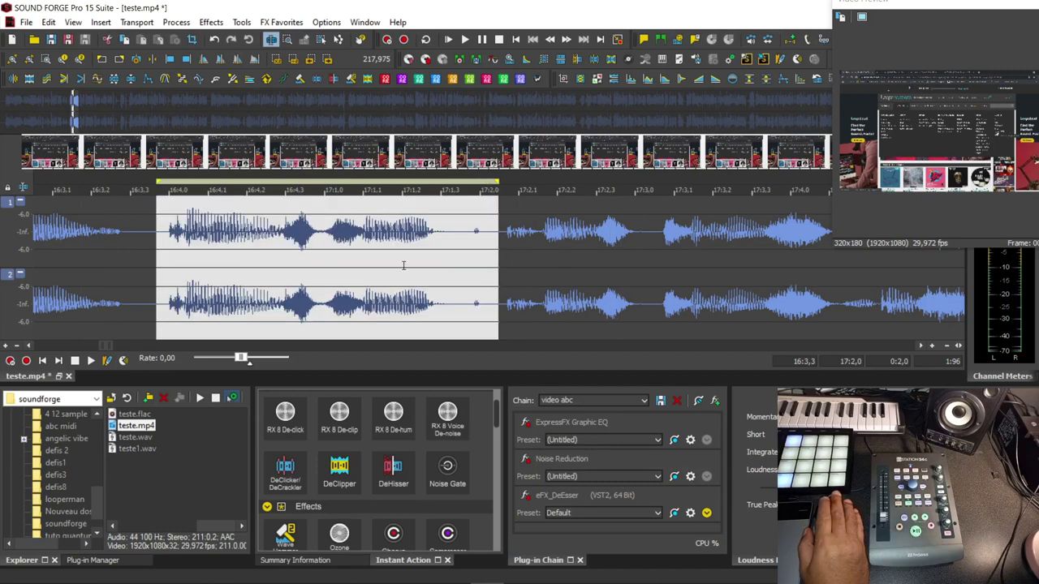
{"action": "left_click", "coordinate": [747, 84]}
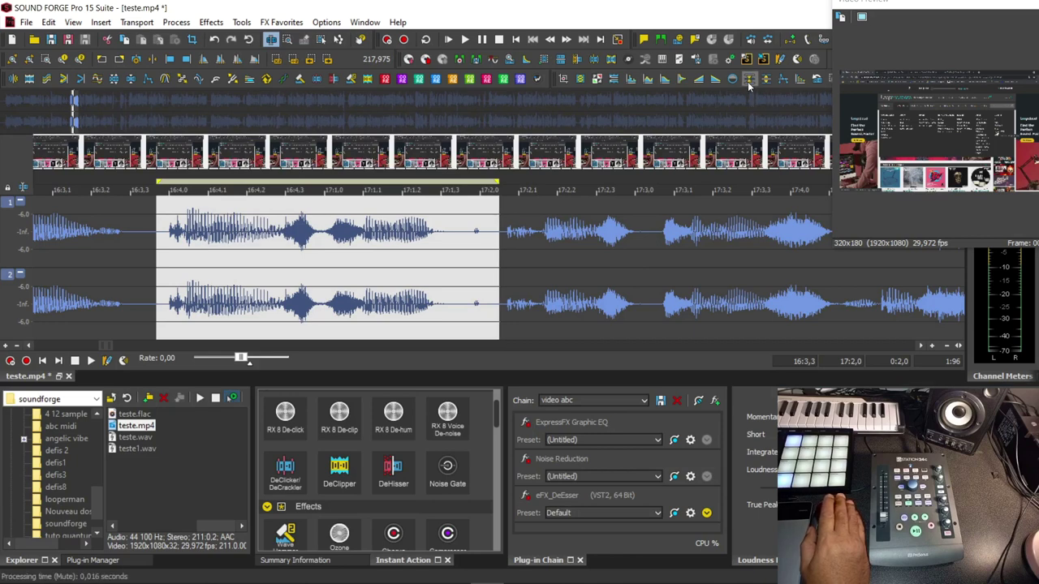
Play on from just before the muted phrase and mute the quiet gap in the speech from 28:4,0 to 29:2,1.
{"action": "left_click", "coordinate": [47, 203]}
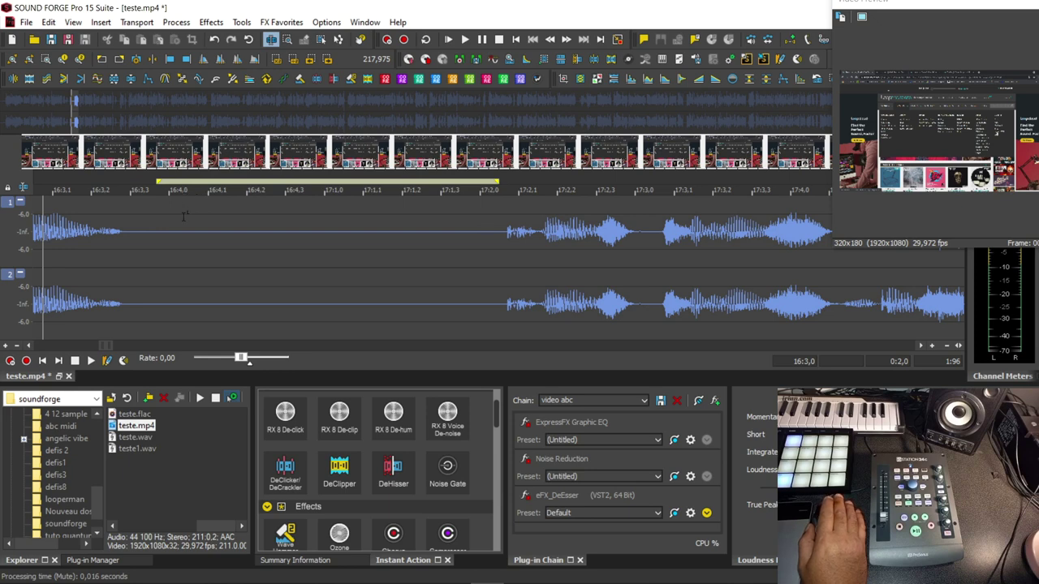
{"action": "key", "text": "space"}
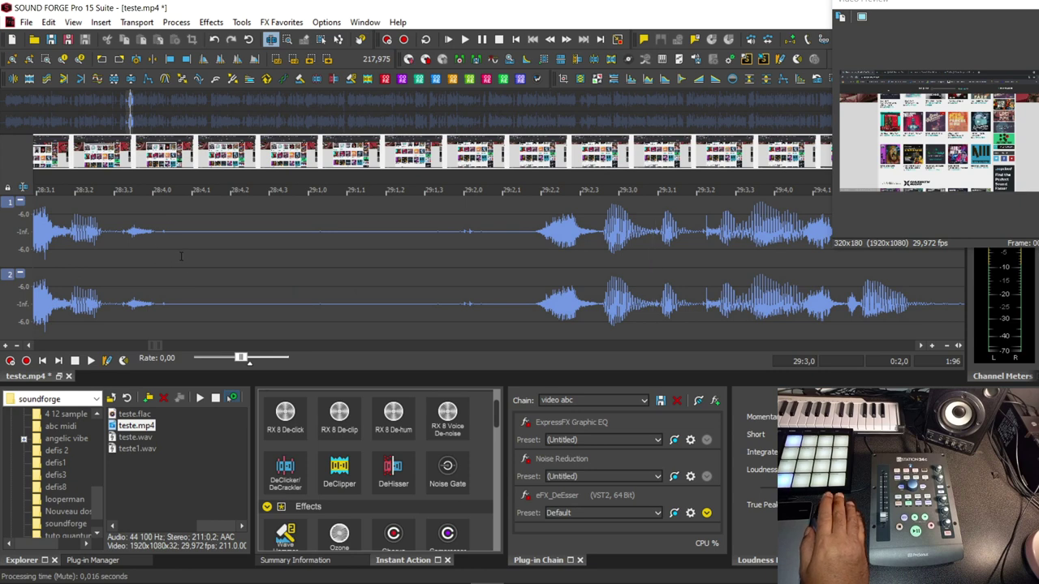
{"action": "left_click_drag", "start_coordinate": [180, 256], "coordinate": [520, 267]}
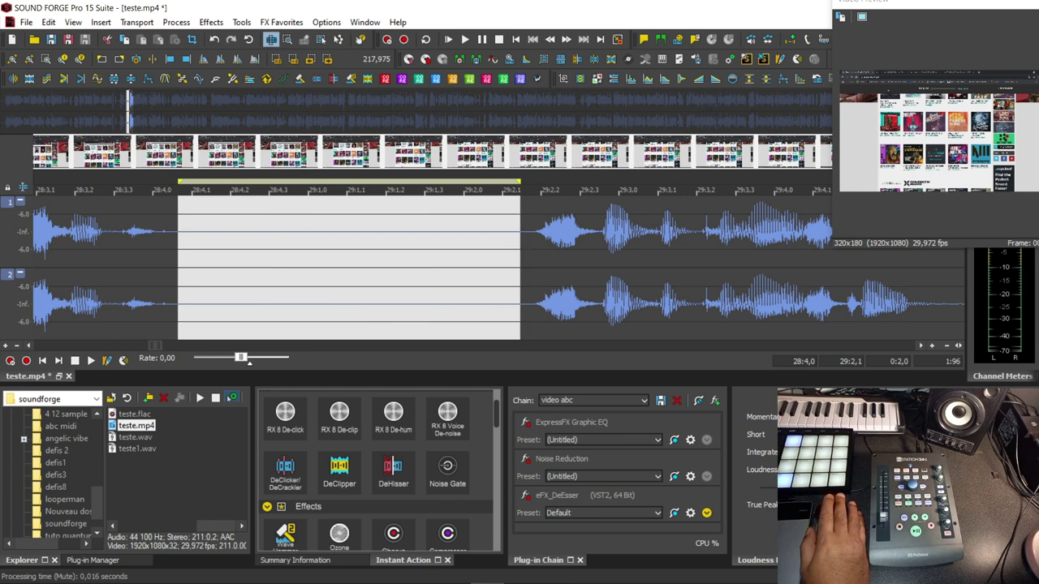
Select all of teste.mp4, preview the cFX_Gate effect with its Voice preset and apply it to the audio.
{"action": "double_click", "coordinate": [150, 272]}
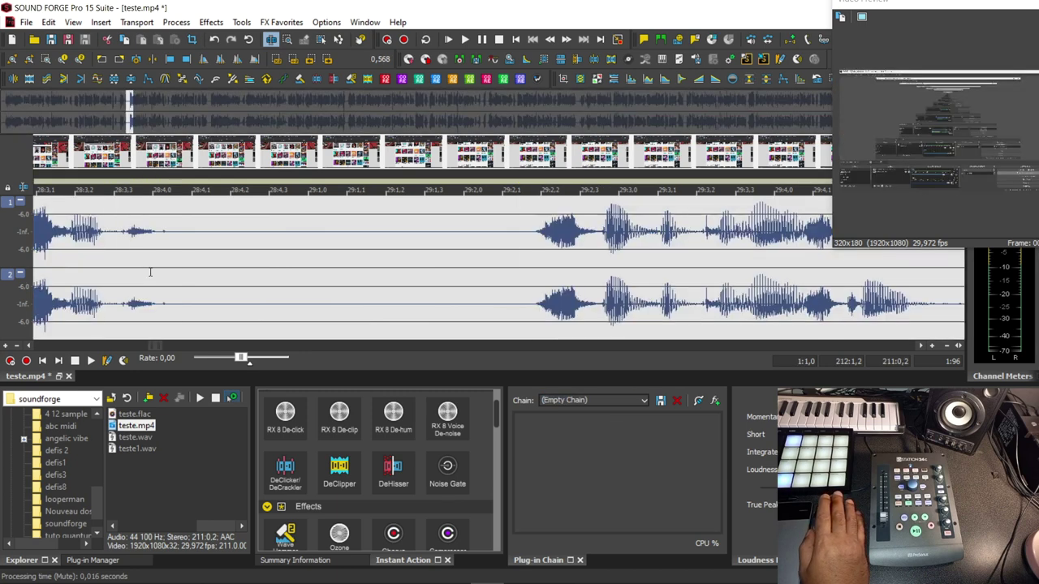
{"action": "left_click", "coordinate": [487, 78]}
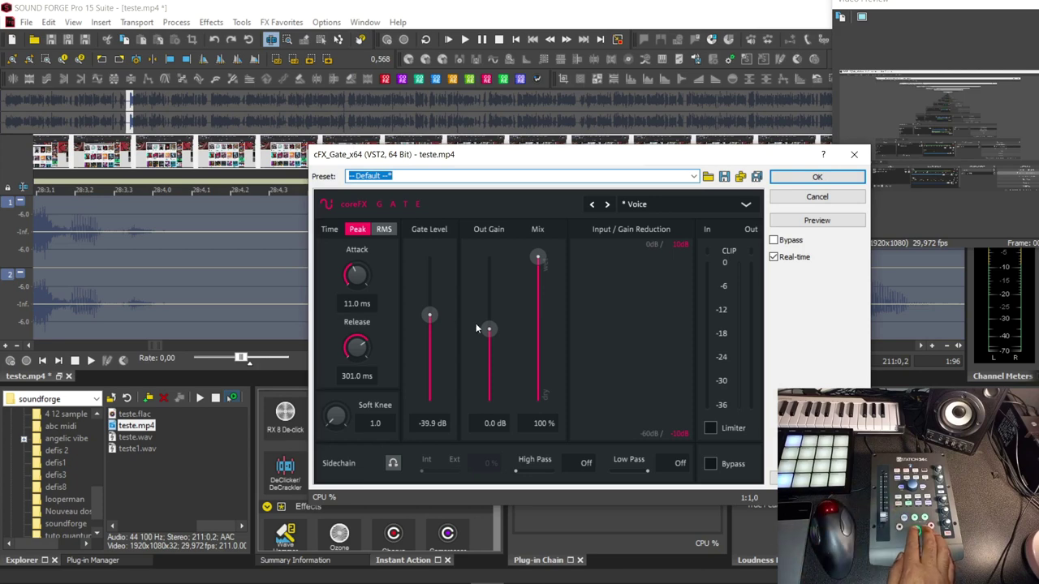
{"action": "key", "text": "space"}
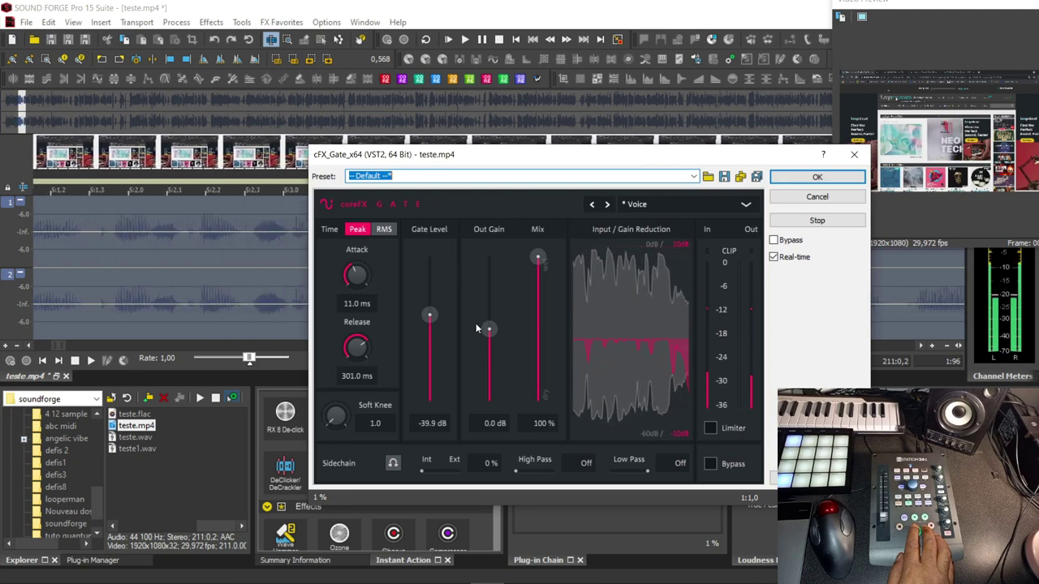
{"action": "key", "text": "space"}
{"action": "left_click", "coordinate": [817, 177]}
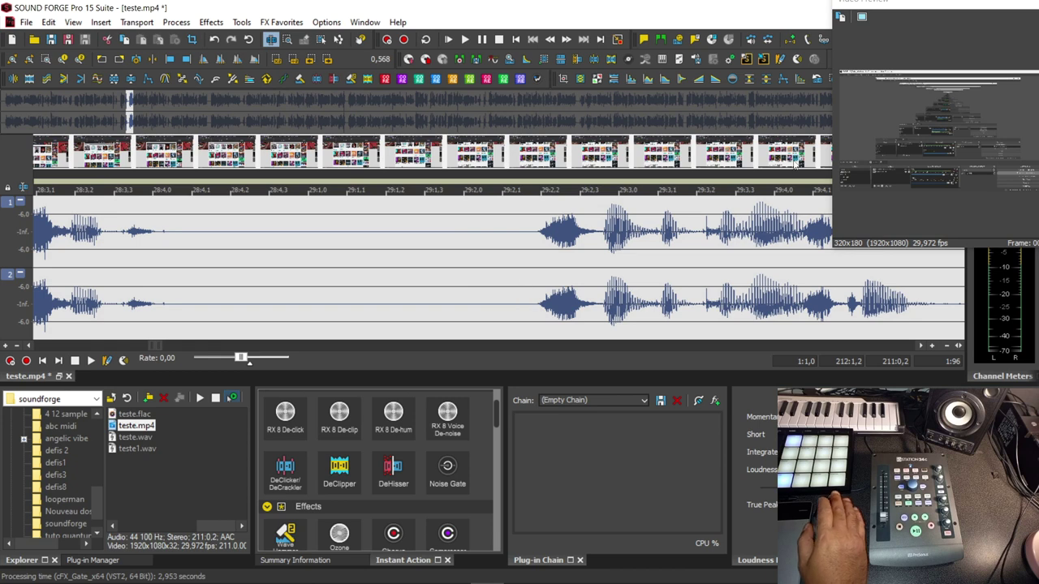
Move the video preview off the plug-in chain, reload the video abc chain and close the preview.
{"action": "left_click_drag", "start_coordinate": [957, 8], "coordinate": [596, 168]}
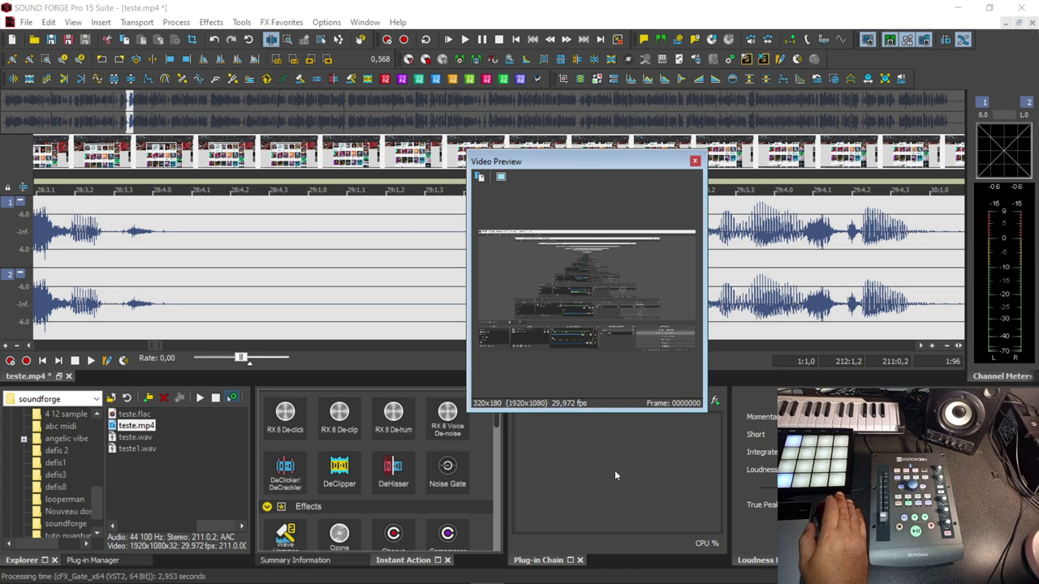
{"action": "left_click_drag", "start_coordinate": [631, 167], "coordinate": [632, 42]}
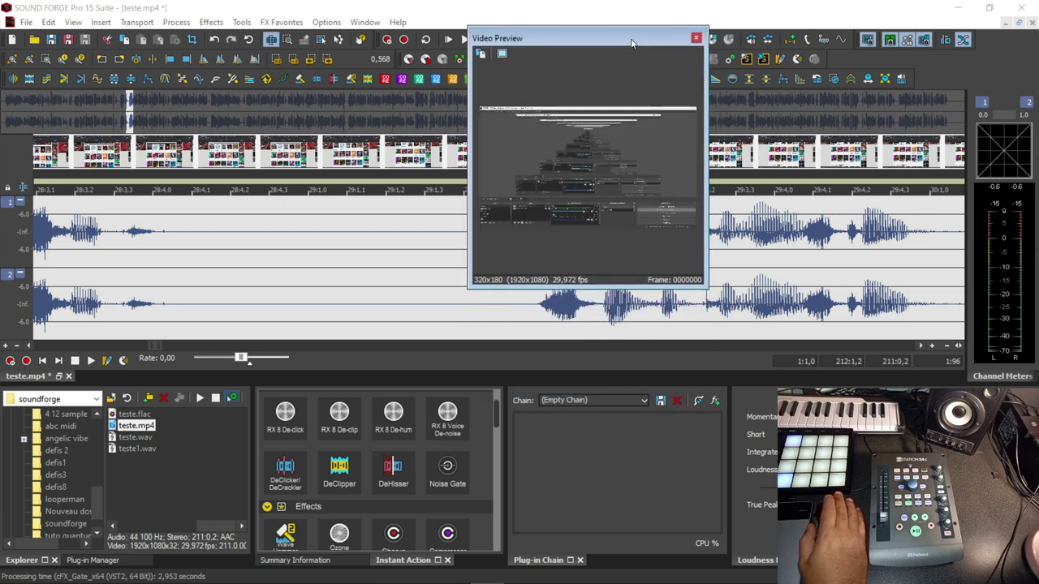
{"action": "left_click", "coordinate": [593, 401]}
{"action": "left_click", "coordinate": [592, 378]}
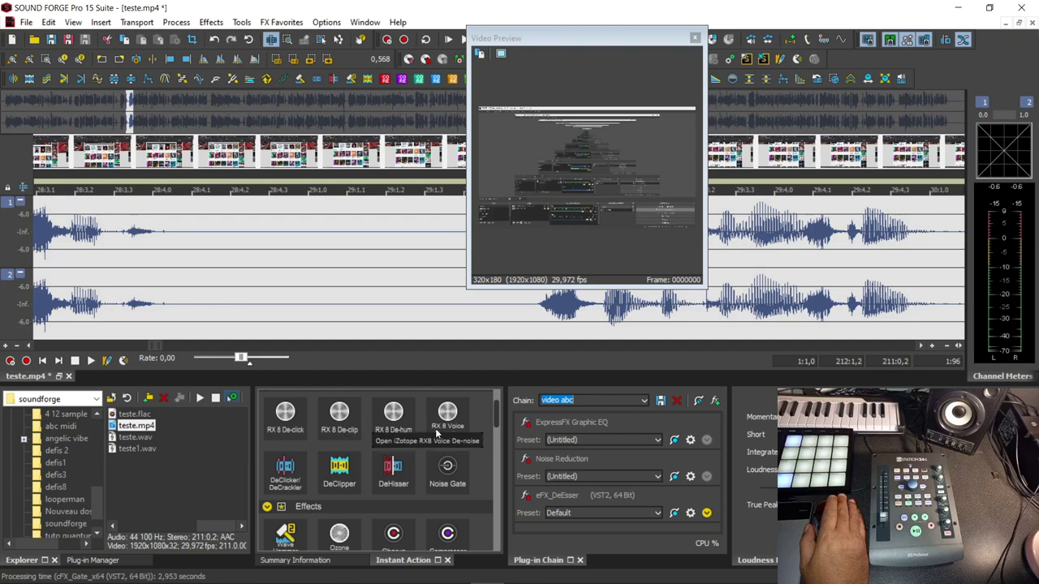
{"action": "left_click", "coordinate": [695, 38]}
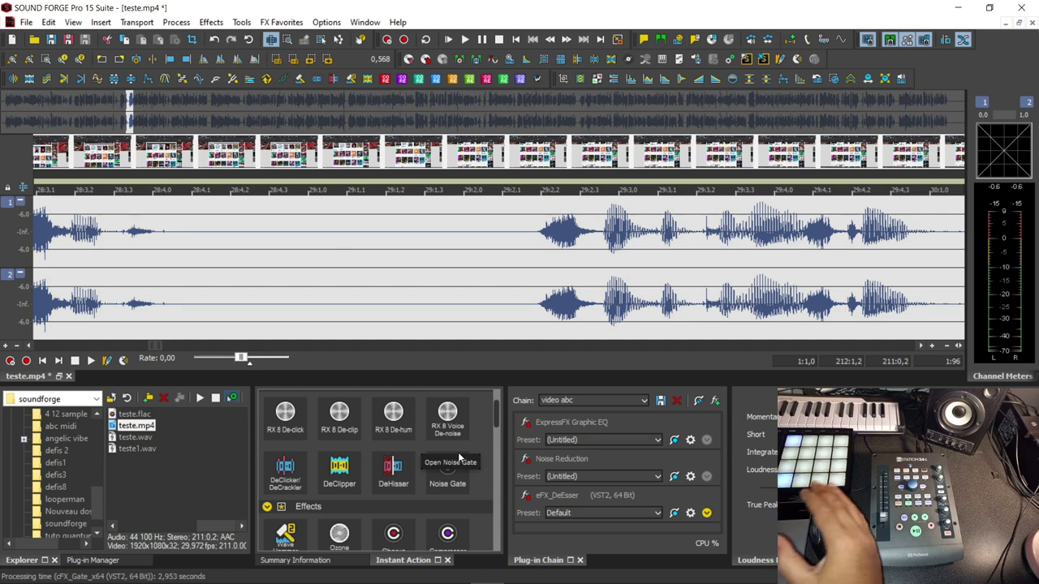
Clear the video abc plug-in chain by loading the (Empty Chain) entry instead.
{"action": "key", "text": "ctrl+End"}
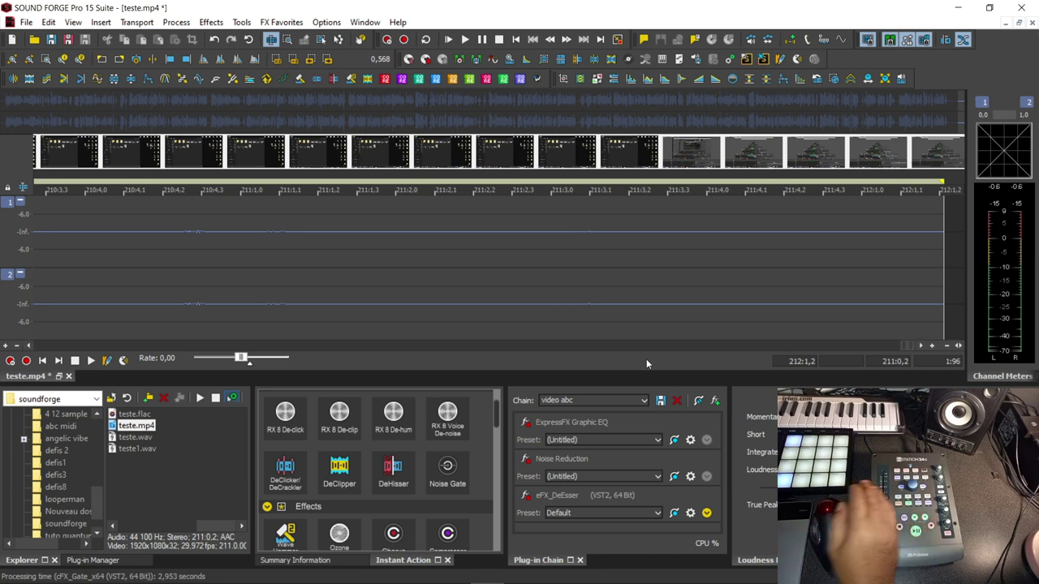
{"action": "key", "text": "ctrl+Down"}
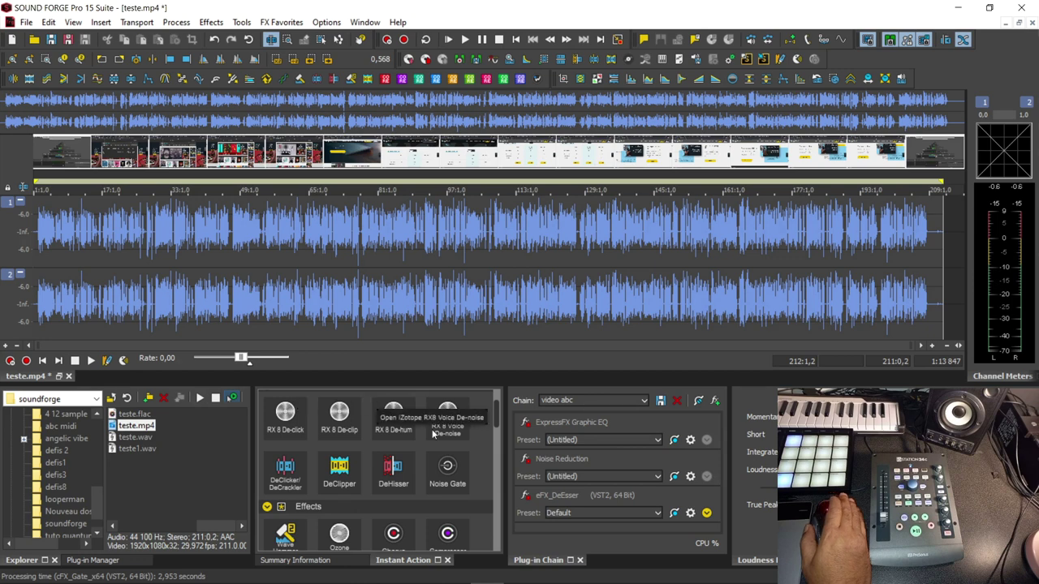
{"action": "scroll", "coordinate": [491, 414], "scroll_direction": "up", "scroll_amount": 1}
{"action": "left_click", "coordinate": [644, 401]}
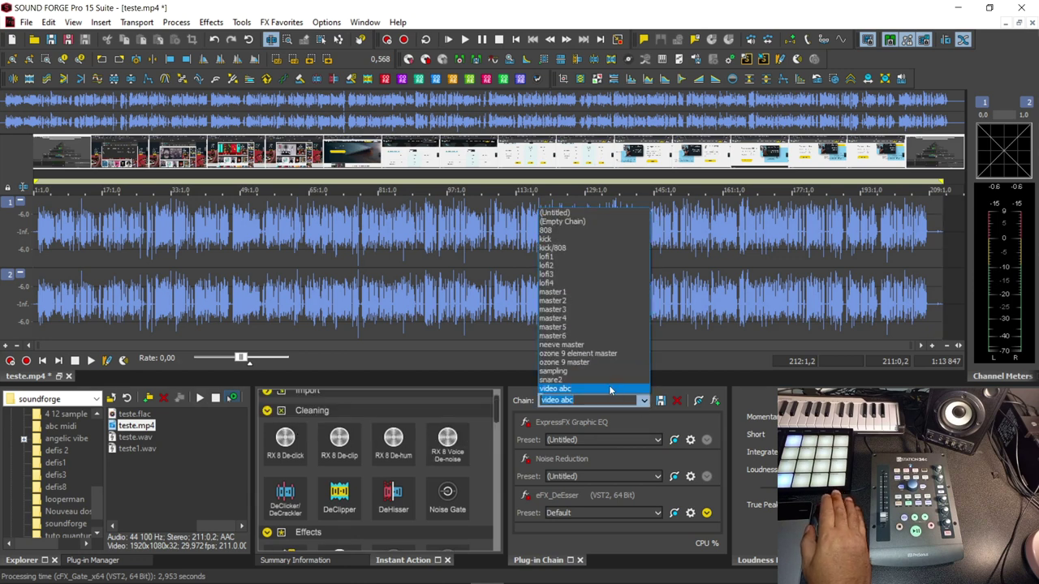
{"action": "left_click", "coordinate": [568, 222]}
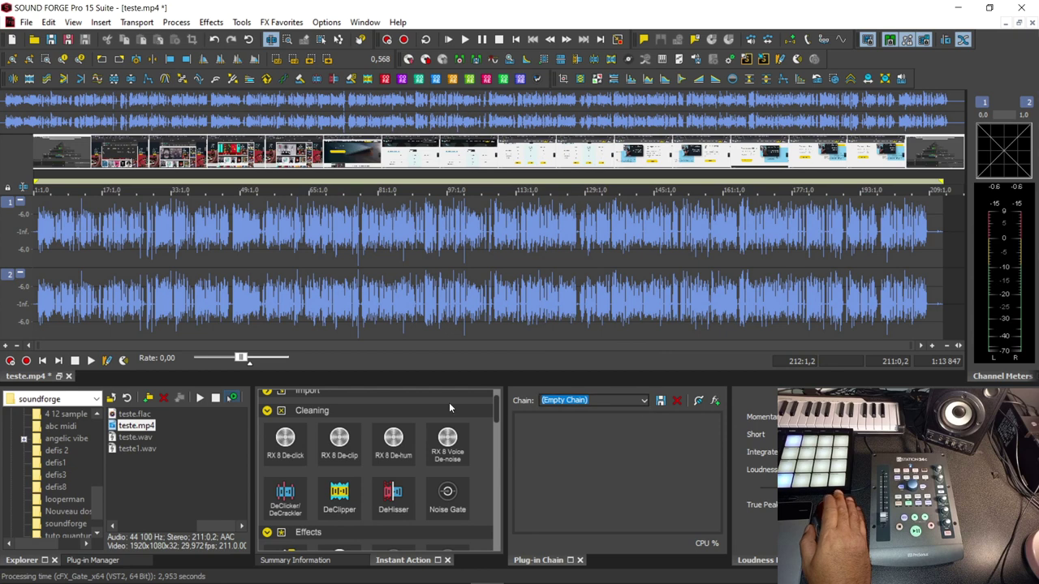
Close teste.mp4 and open defis7.wav from the soundforge folder for editing.
{"action": "left_click", "coordinate": [98, 559]}
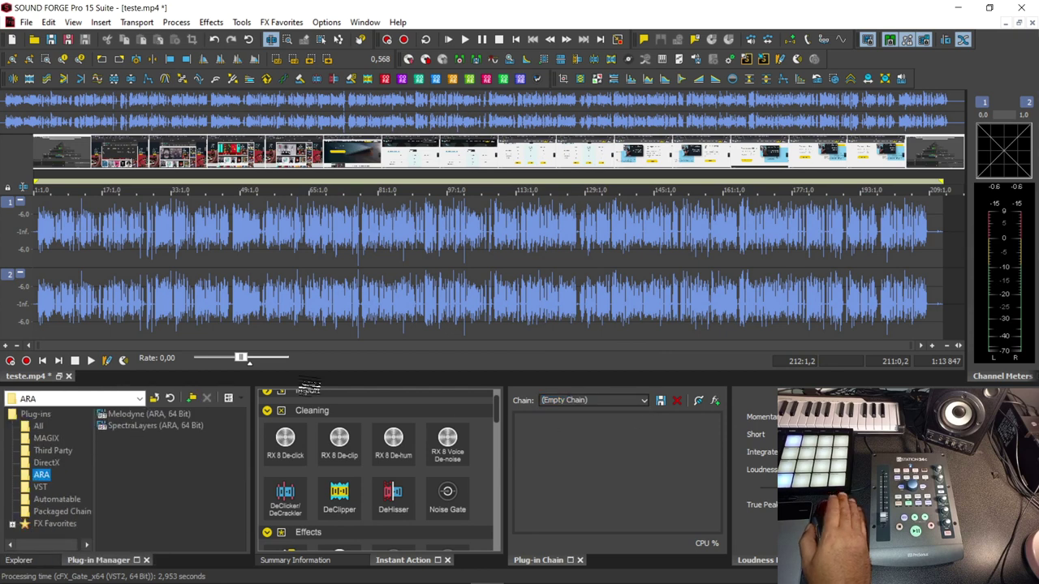
{"action": "left_click", "coordinate": [1021, 23]}
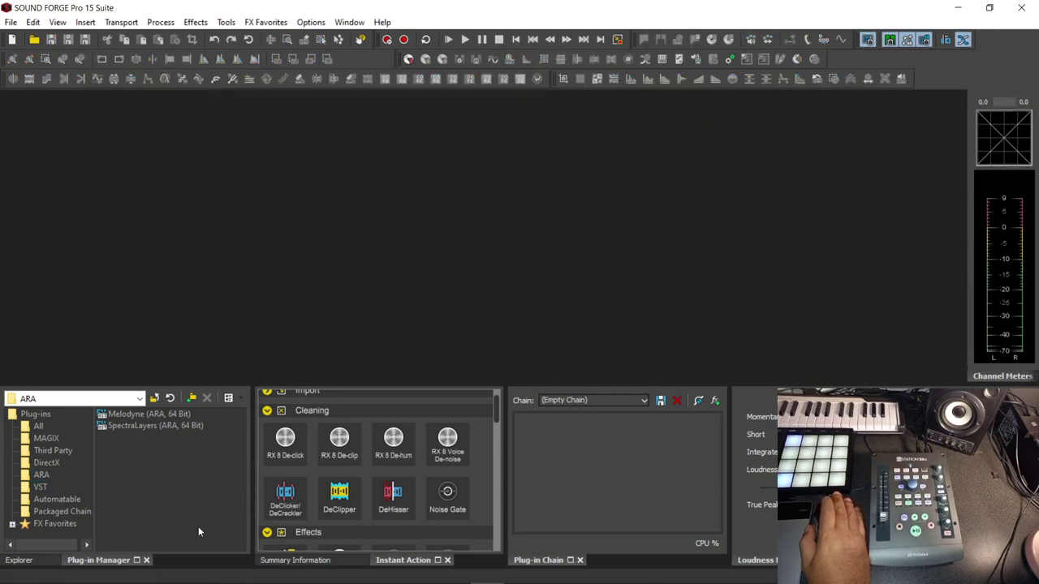
{"action": "left_click", "coordinate": [18, 560]}
{"action": "left_click_drag", "start_coordinate": [137, 471], "coordinate": [255, 204]}
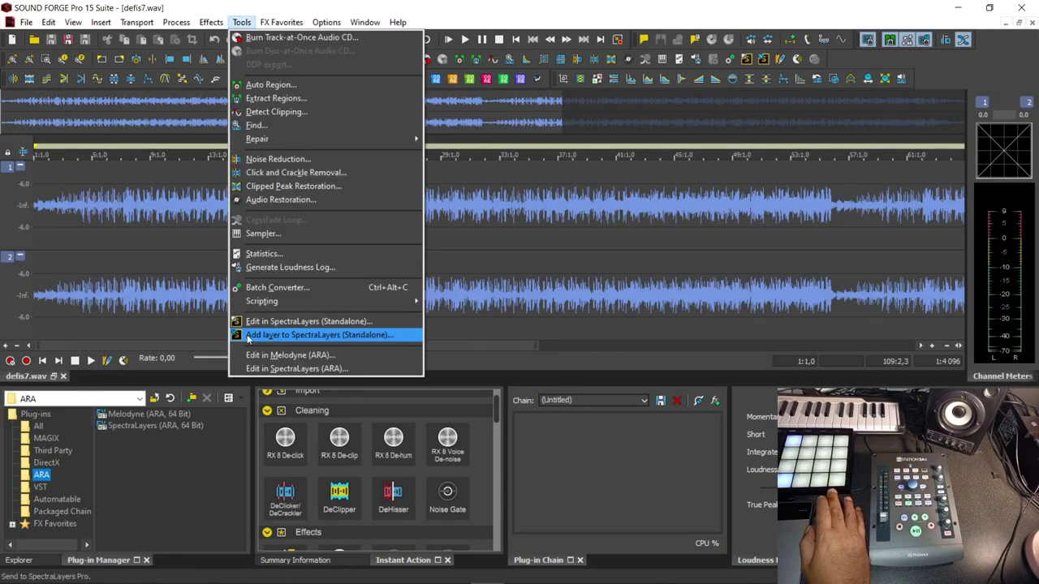
Send defis7.wav to the standalone SpectraLayers Pro and play the beginning of the track there.
{"action": "left_click", "coordinate": [314, 335]}
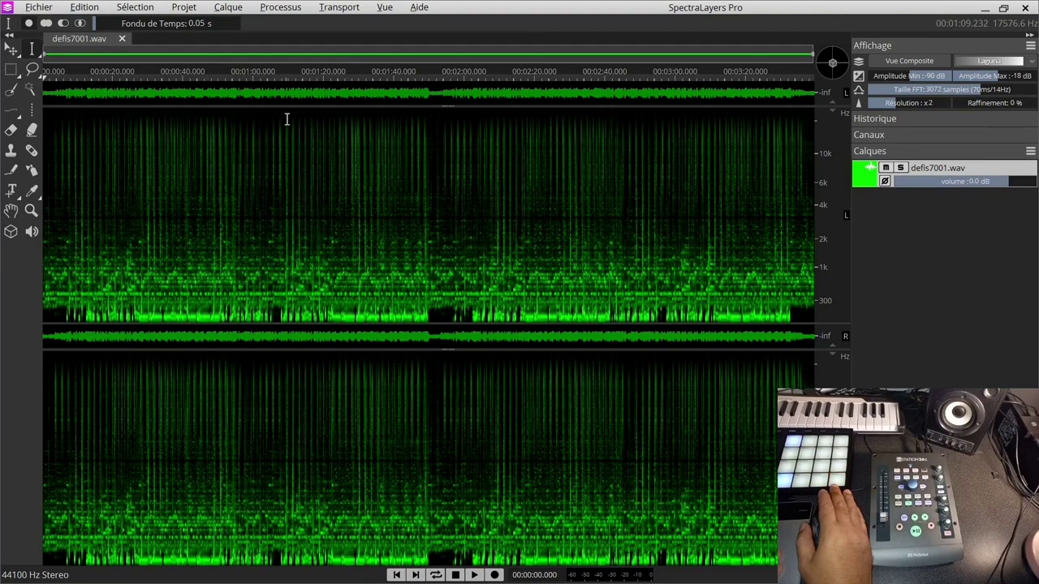
{"action": "left_click", "coordinate": [475, 574]}
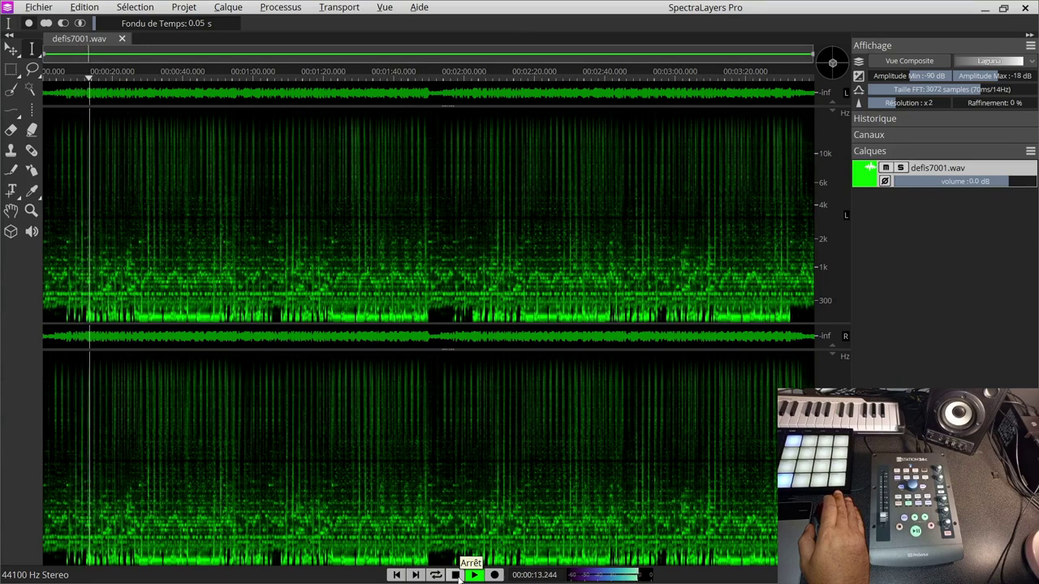
{"action": "left_click", "coordinate": [457, 576]}
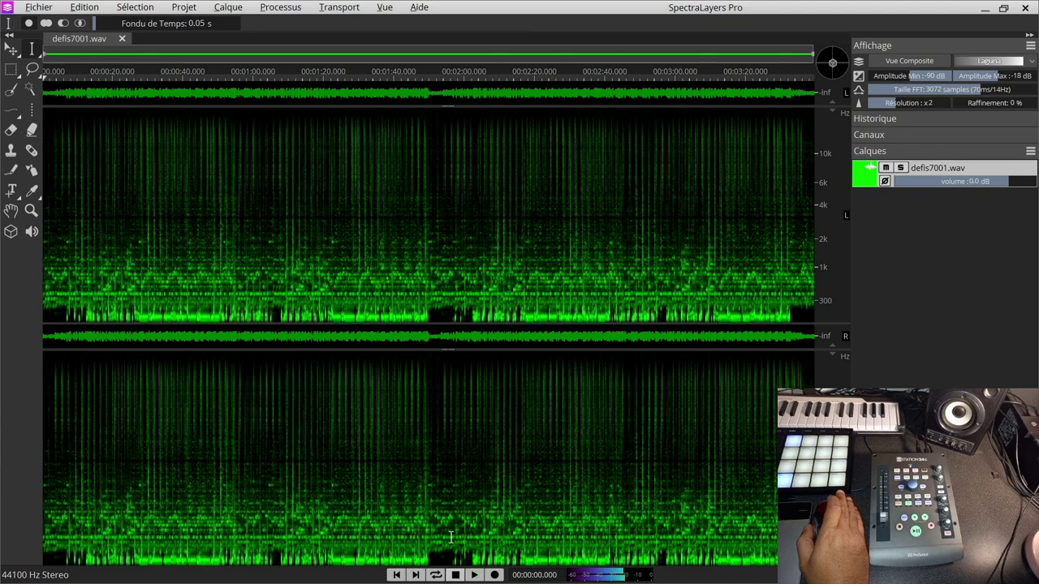
Unmix the defis7001.wav layer non-destructively into Voix, Piano, Percussions, Basse and Autre stems with every sensitivity at 0.00.
{"action": "left_click", "coordinate": [89, 10]}
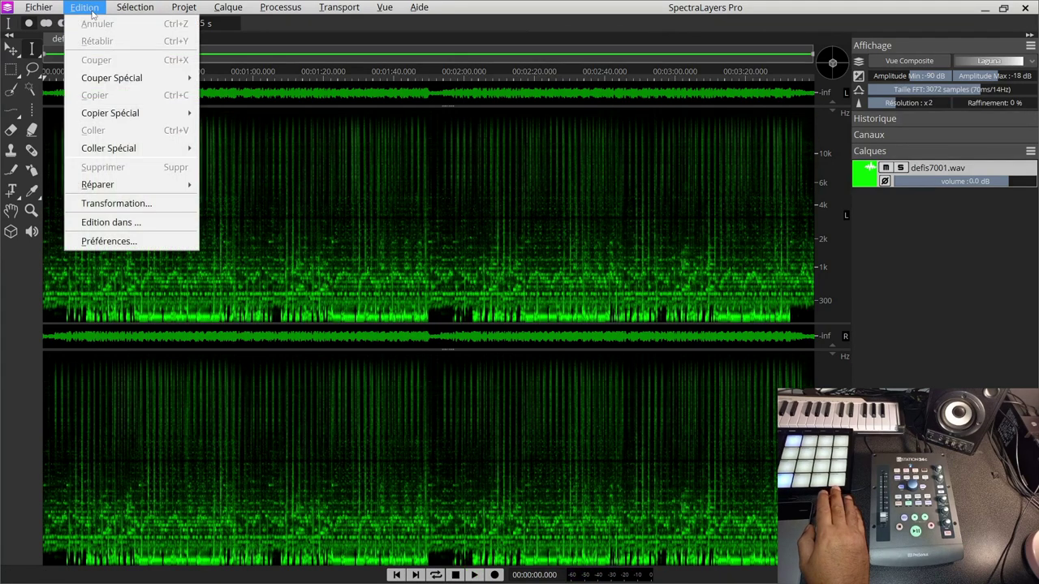
{"action": "left_click", "coordinate": [229, 8]}
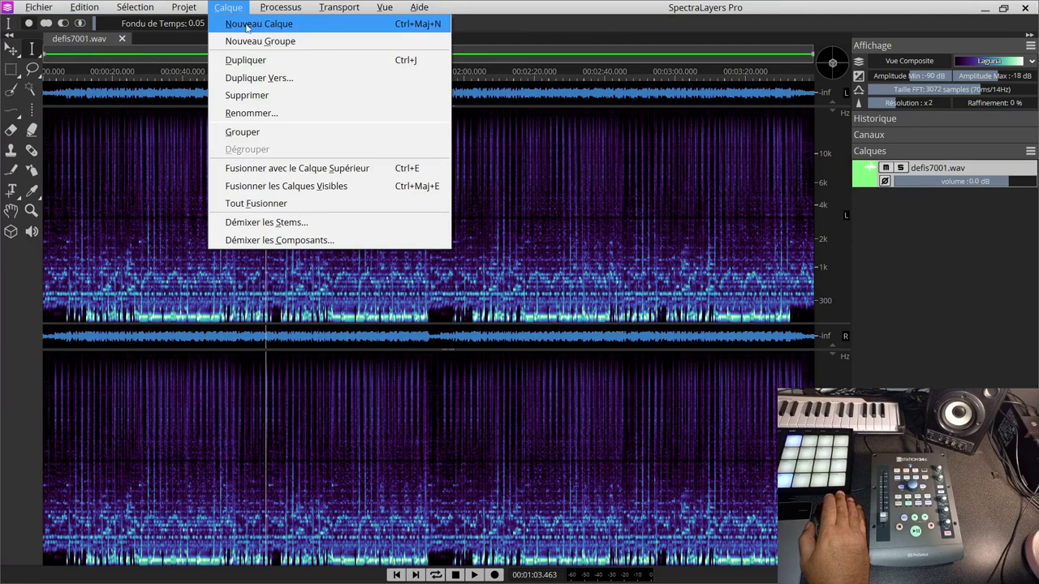
{"action": "left_click", "coordinate": [257, 222]}
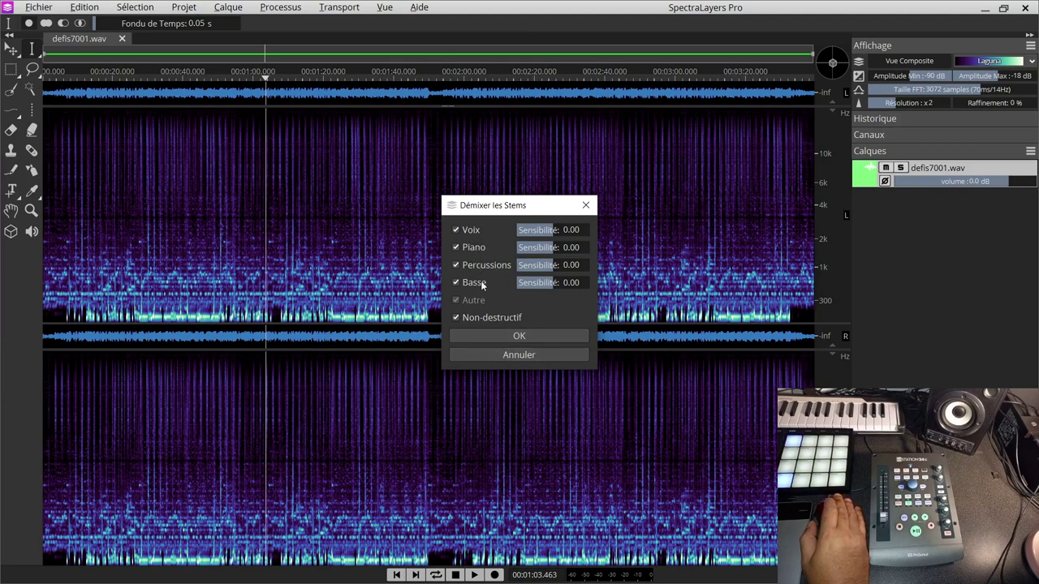
{"action": "left_click", "coordinate": [502, 336]}
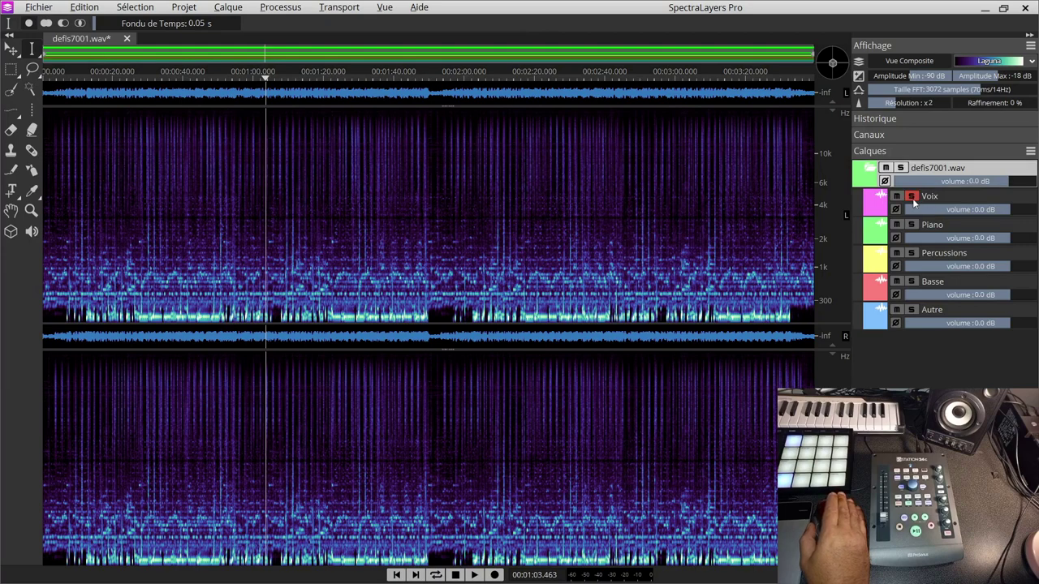
Solo the Voix stem and play it from 00:00:37.116.
{"action": "left_click", "coordinate": [911, 196]}
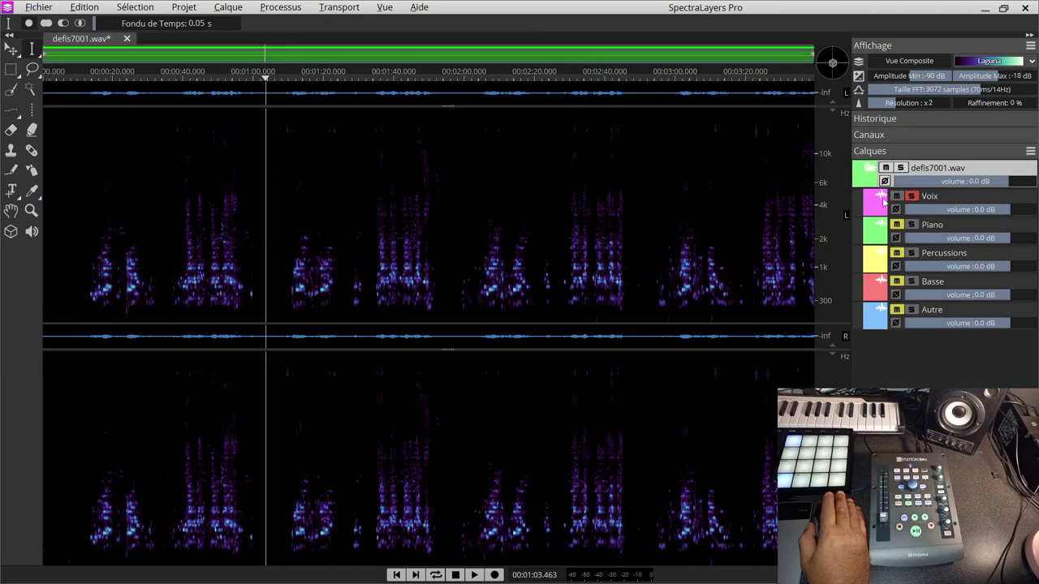
{"action": "left_click", "coordinate": [172, 246]}
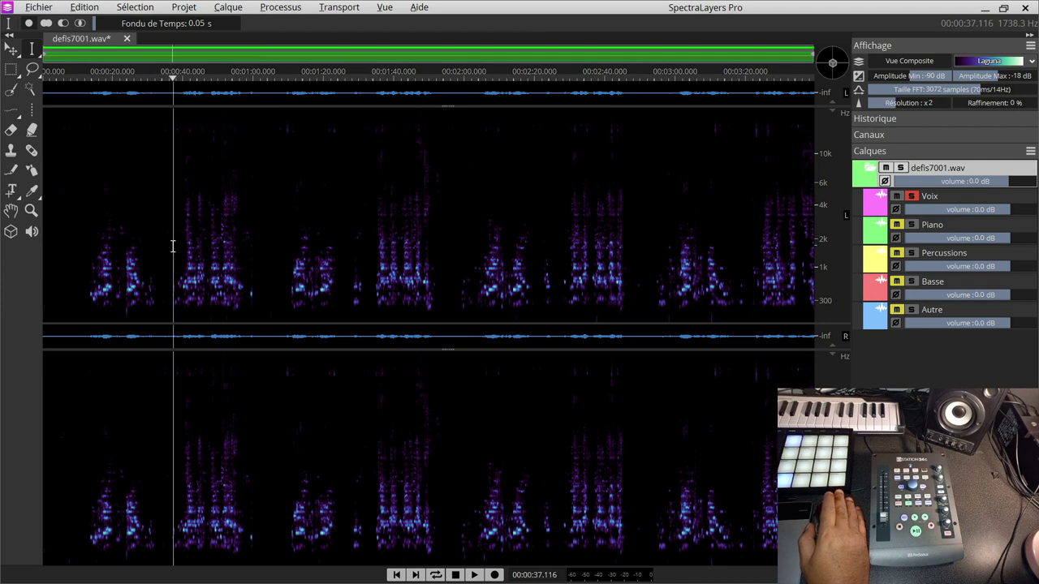
{"action": "key", "text": "space"}
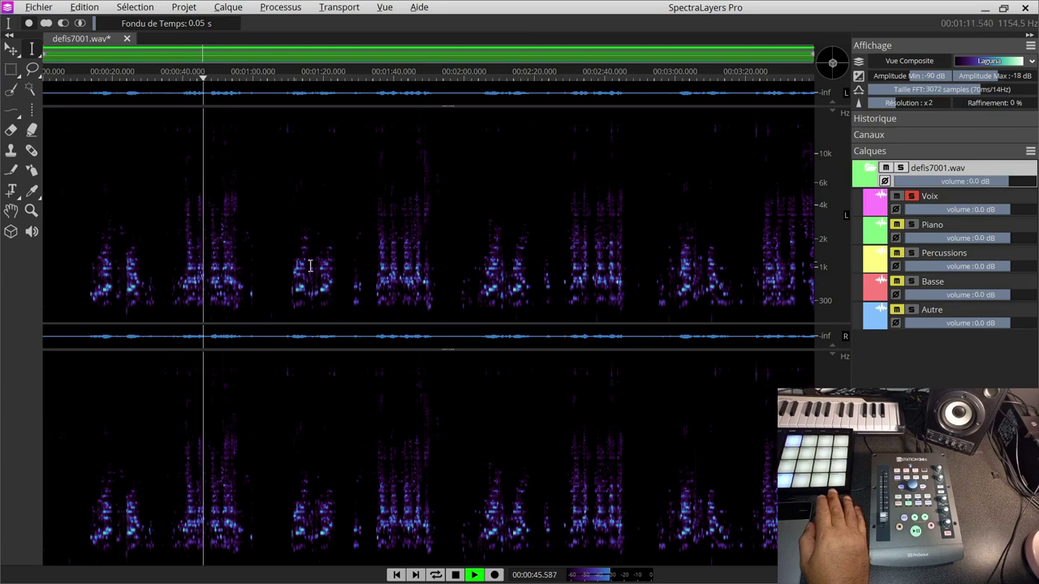
Add the Piano and Percussions stems to the solo during playback, then reduce the solo to Percussions alone.
{"action": "left_click", "coordinate": [910, 225]}
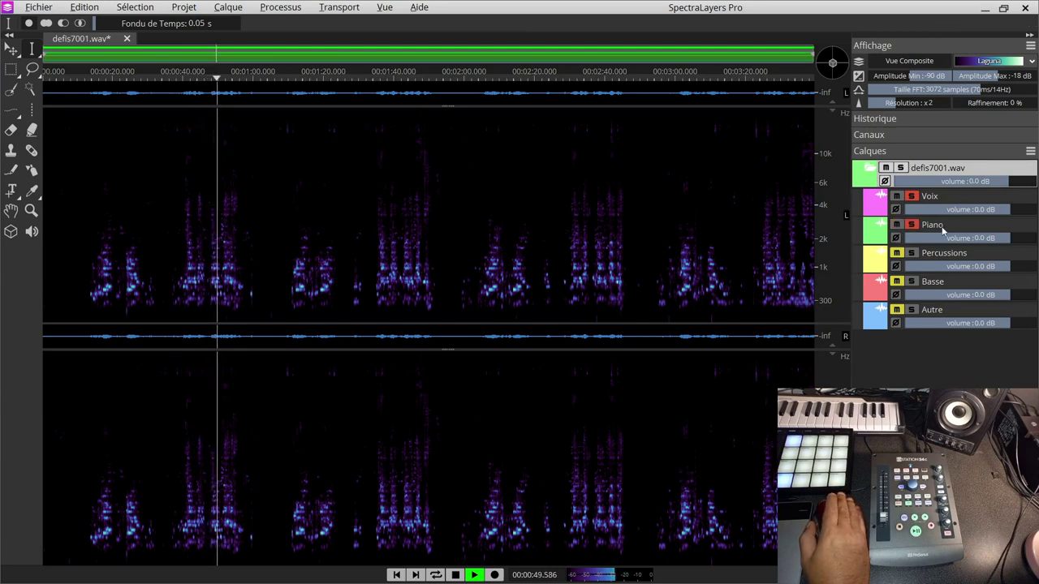
{"action": "left_click", "coordinate": [914, 228]}
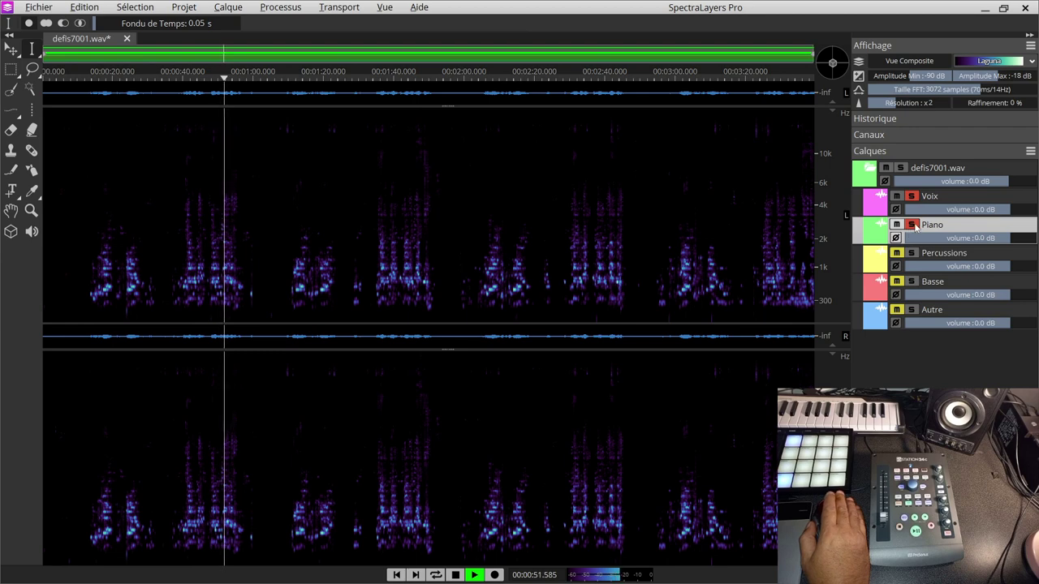
{"action": "left_click", "coordinate": [910, 254]}
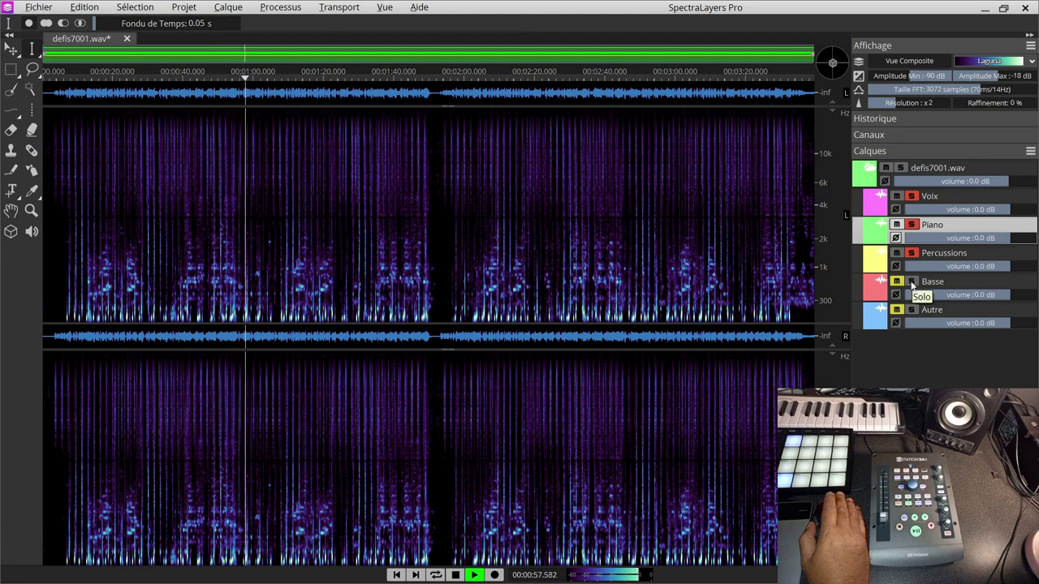
{"action": "left_click", "coordinate": [910, 225]}
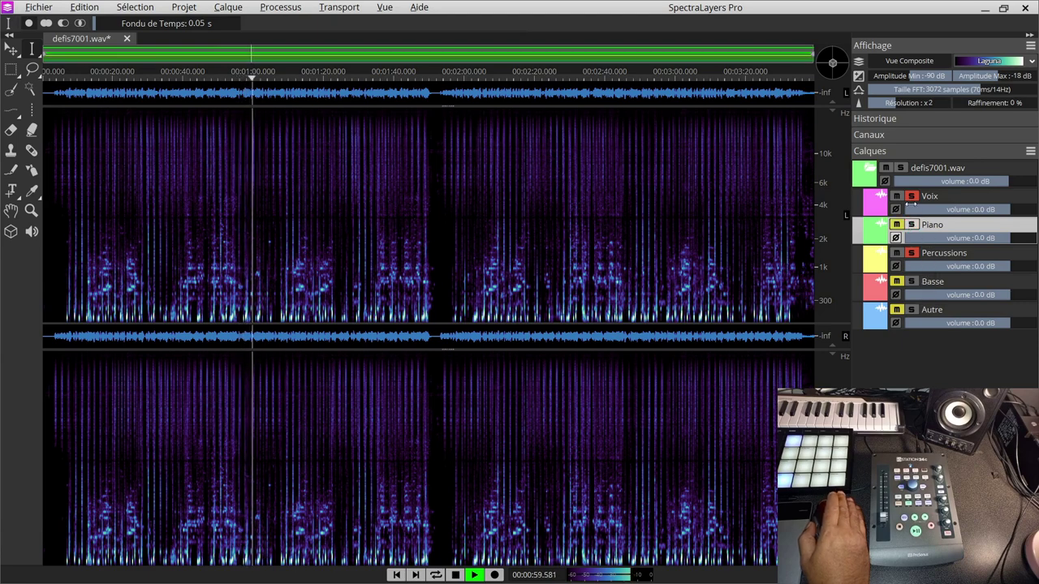
{"action": "left_click", "coordinate": [912, 196]}
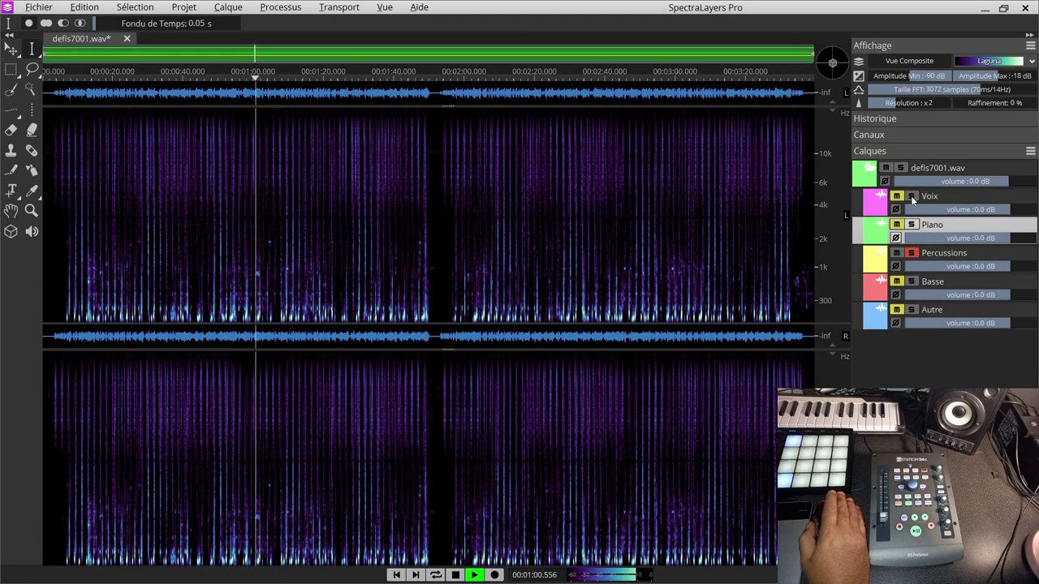
Bring the Basse, Autre, Voix and Piano stems into the solo one after another alongside Percussions.
{"action": "left_click", "coordinate": [912, 282]}
{"action": "left_click", "coordinate": [911, 310]}
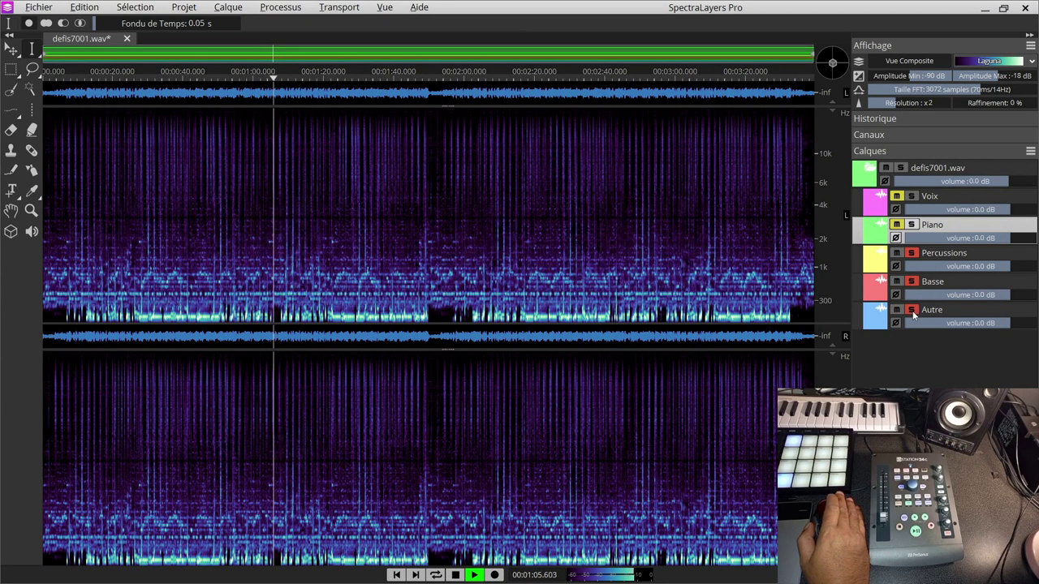
{"action": "left_click", "coordinate": [911, 197]}
{"action": "left_click", "coordinate": [911, 225]}
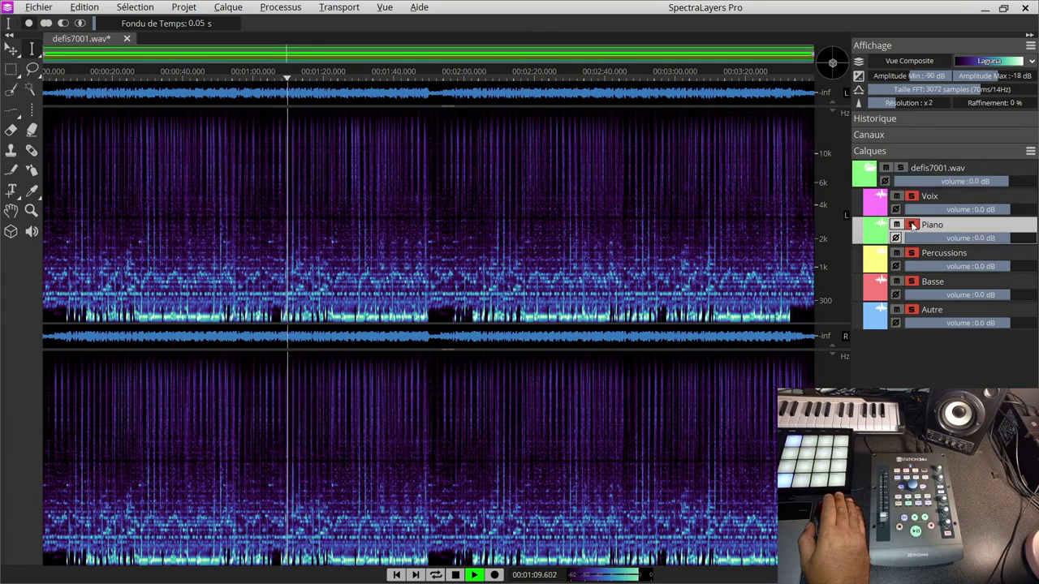
Take Basse, Percussions, Piano and Voix out of the solo to hear only the Autre stem.
{"action": "left_click", "coordinate": [951, 310]}
{"action": "left_click", "coordinate": [911, 281]}
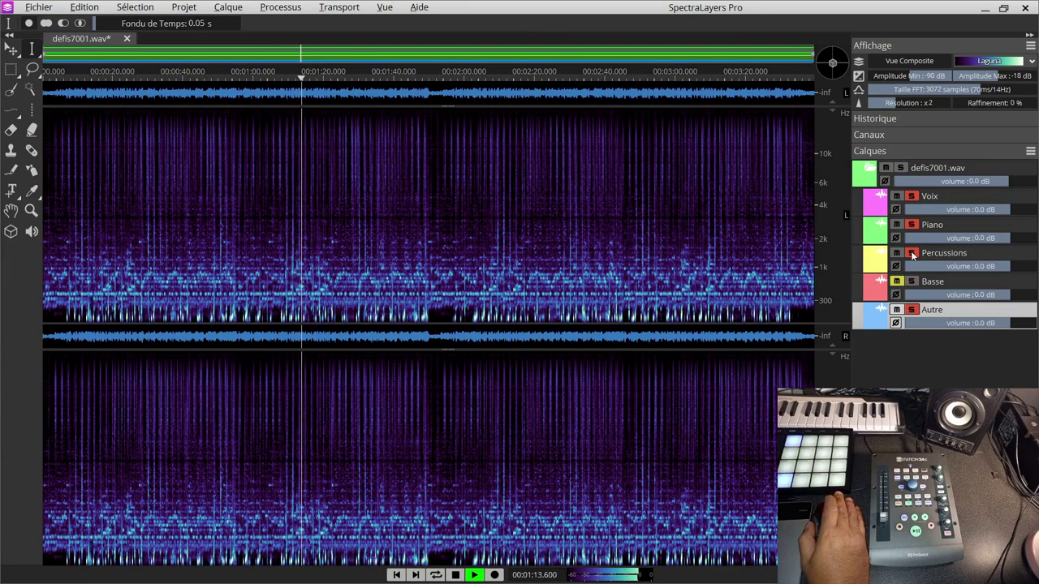
{"action": "left_click", "coordinate": [912, 253]}
{"action": "left_click", "coordinate": [911, 225]}
{"action": "left_click", "coordinate": [911, 197]}
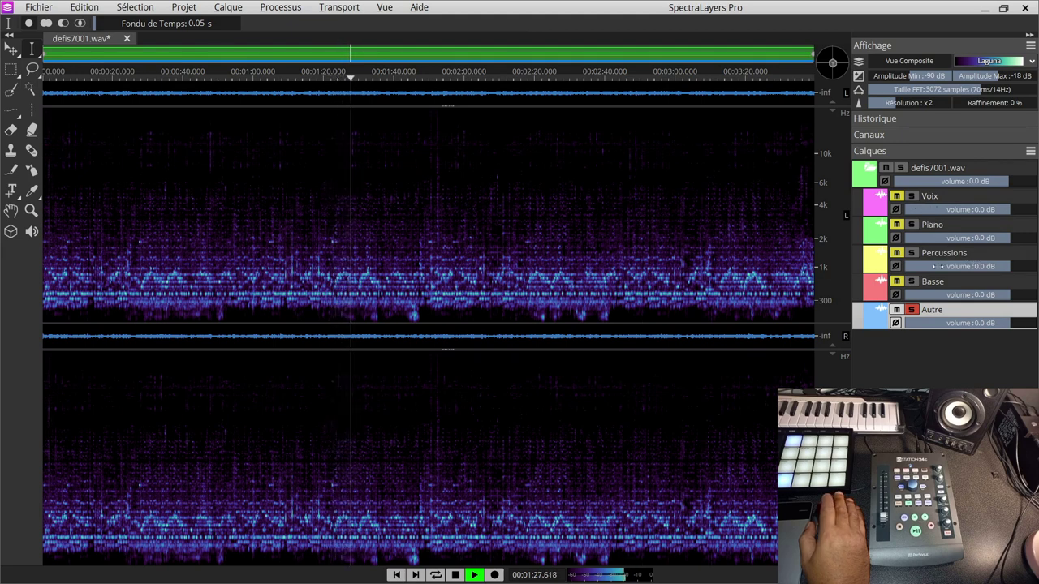
Solo the remaining stems again and set Autre, Percussions and Voix to 3.0 dB and Piano to 1.0 dB.
{"action": "left_click", "coordinate": [911, 282]}
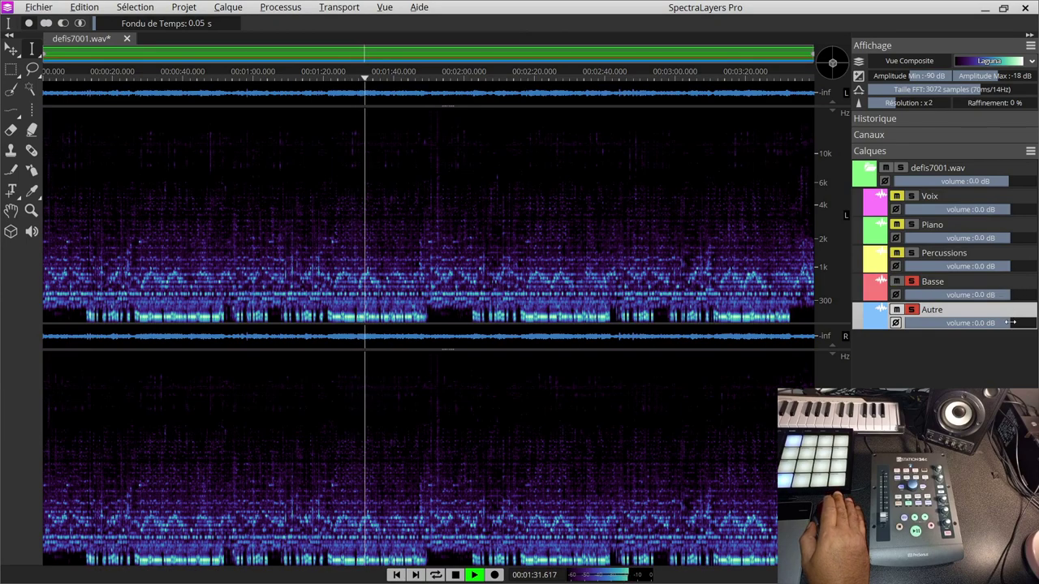
{"action": "mouse_move", "coordinate": [1009, 319]}
{"action": "left_mouse_down"}
{"action": "mouse_move", "coordinate": [1024, 322]}
{"action": "mouse_move", "coordinate": [1014, 322]}
{"action": "left_mouse_up"}
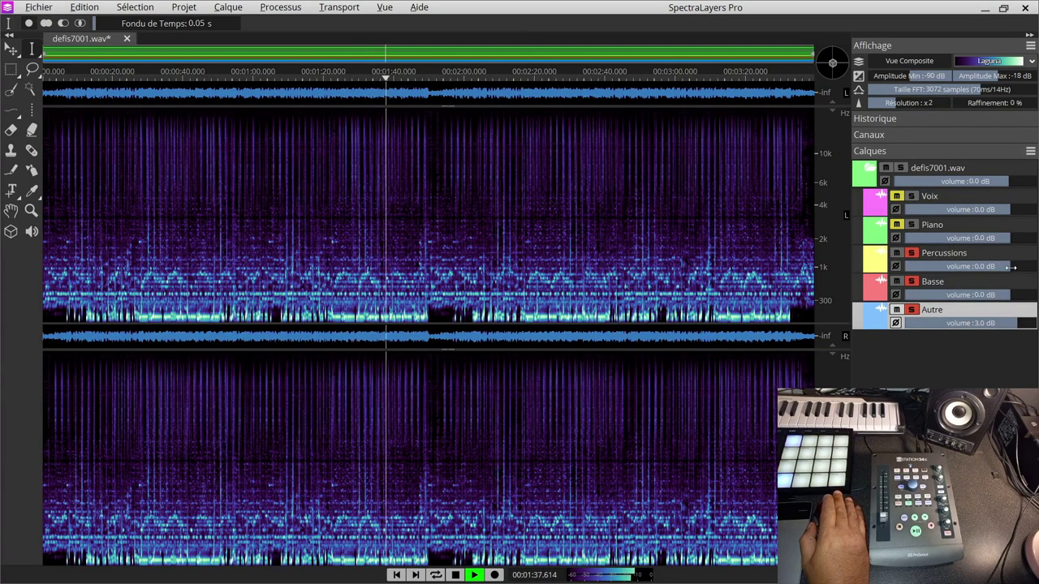
{"action": "left_click_drag", "start_coordinate": [1013, 267], "coordinate": [1020, 267]}
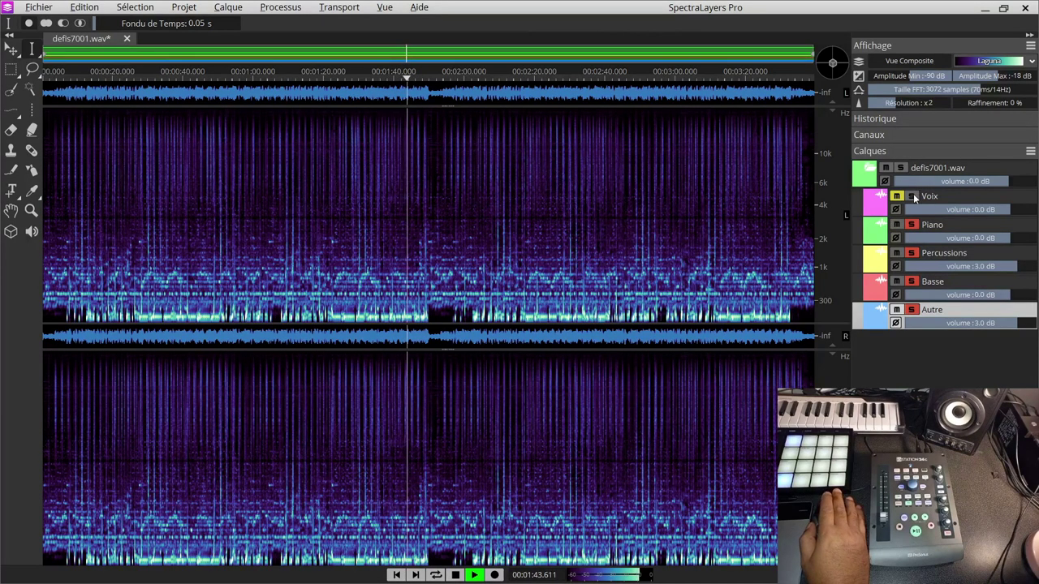
{"action": "left_click", "coordinate": [908, 196]}
{"action": "left_click_drag", "start_coordinate": [1011, 212], "coordinate": [1014, 237]}
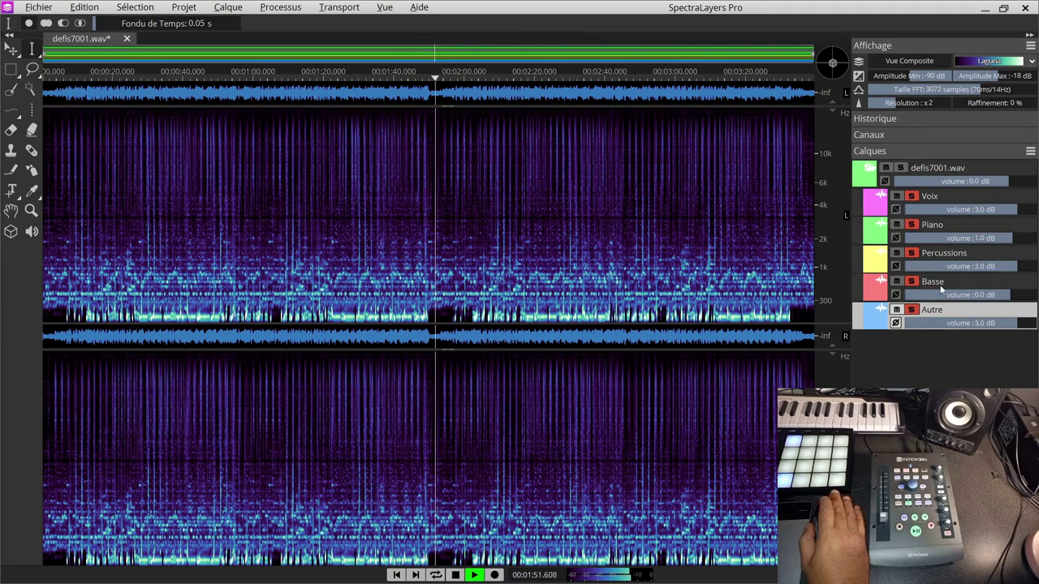
Place the playhead at 00:00:37.116 and switch back to Sound Forge Pro.
{"action": "left_click", "coordinate": [172, 268]}
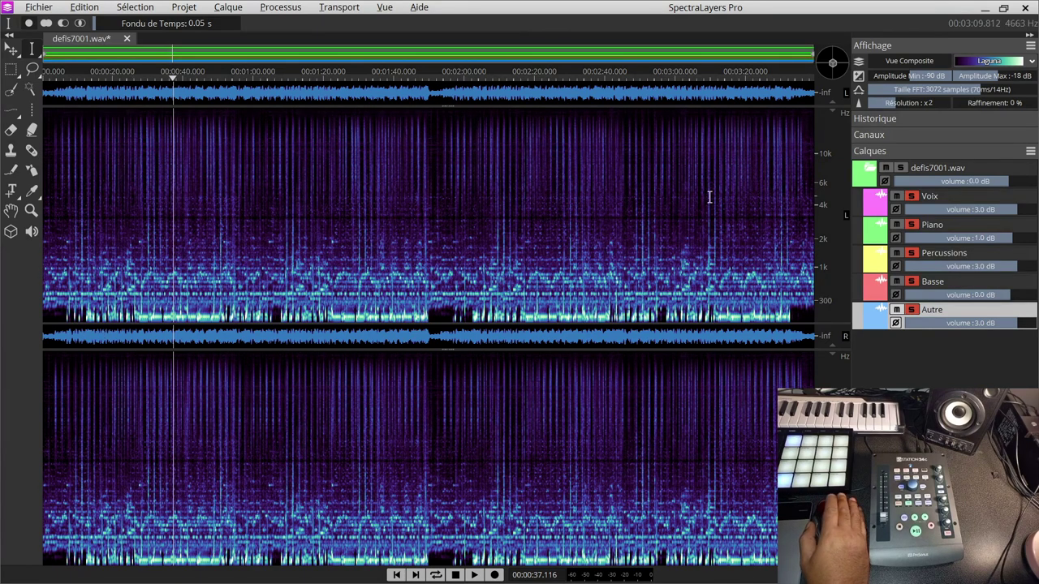
{"action": "left_click", "coordinate": [983, 8]}
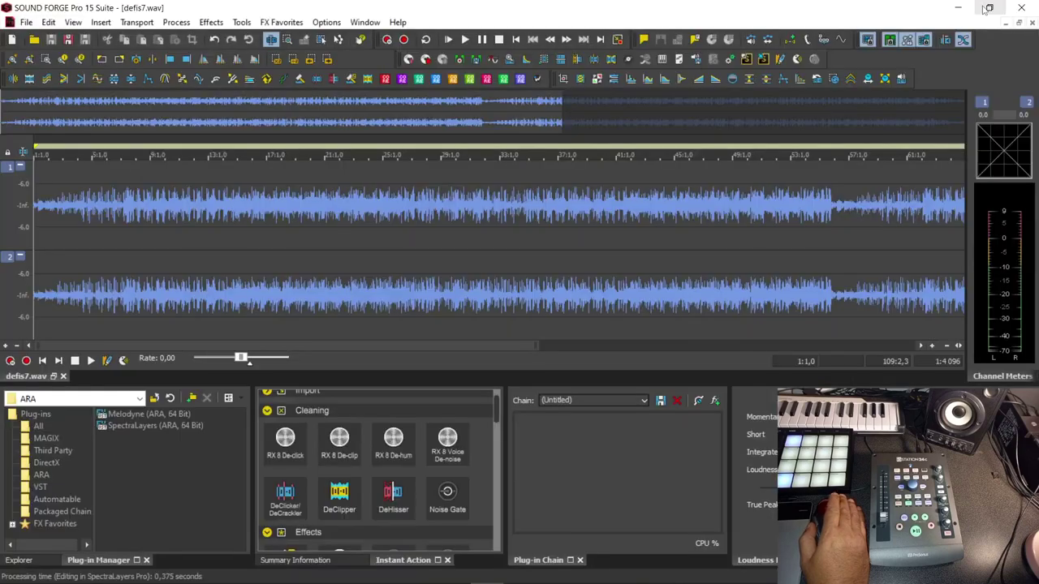